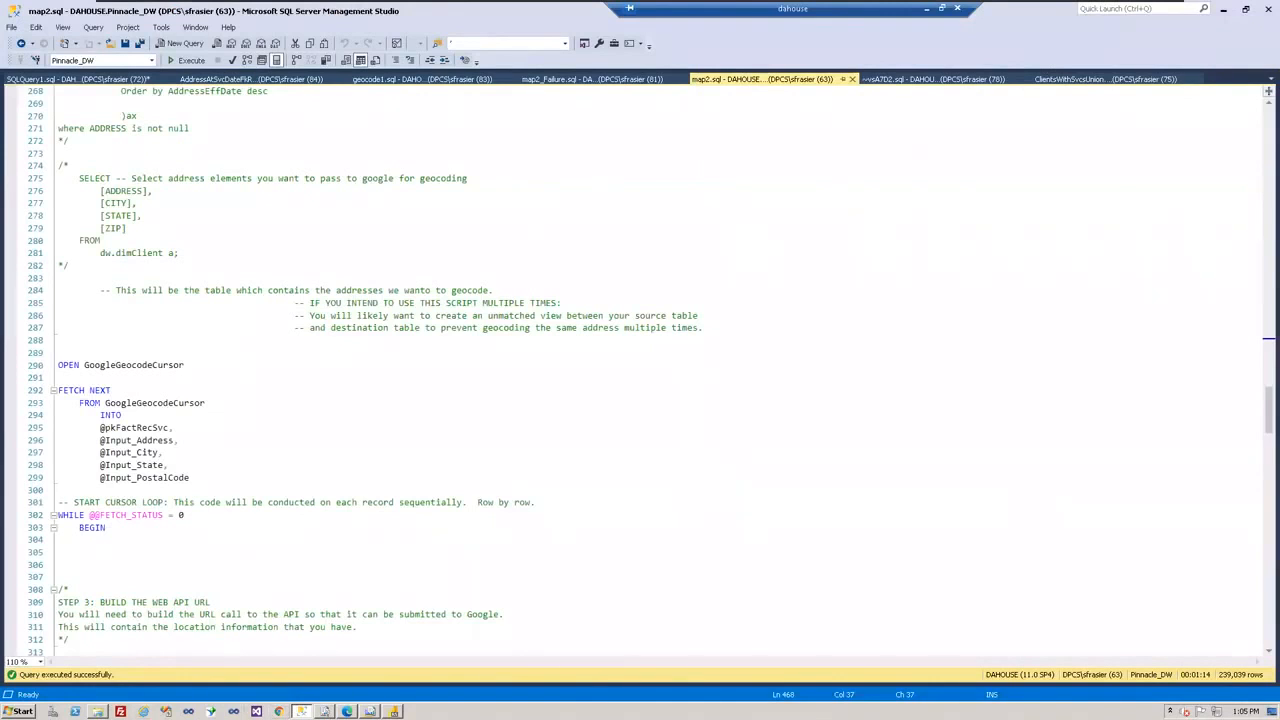
# Switch to the browser, show the Google Maps Platform overview and close its Learn panel.
pyautogui.click(347, 711)
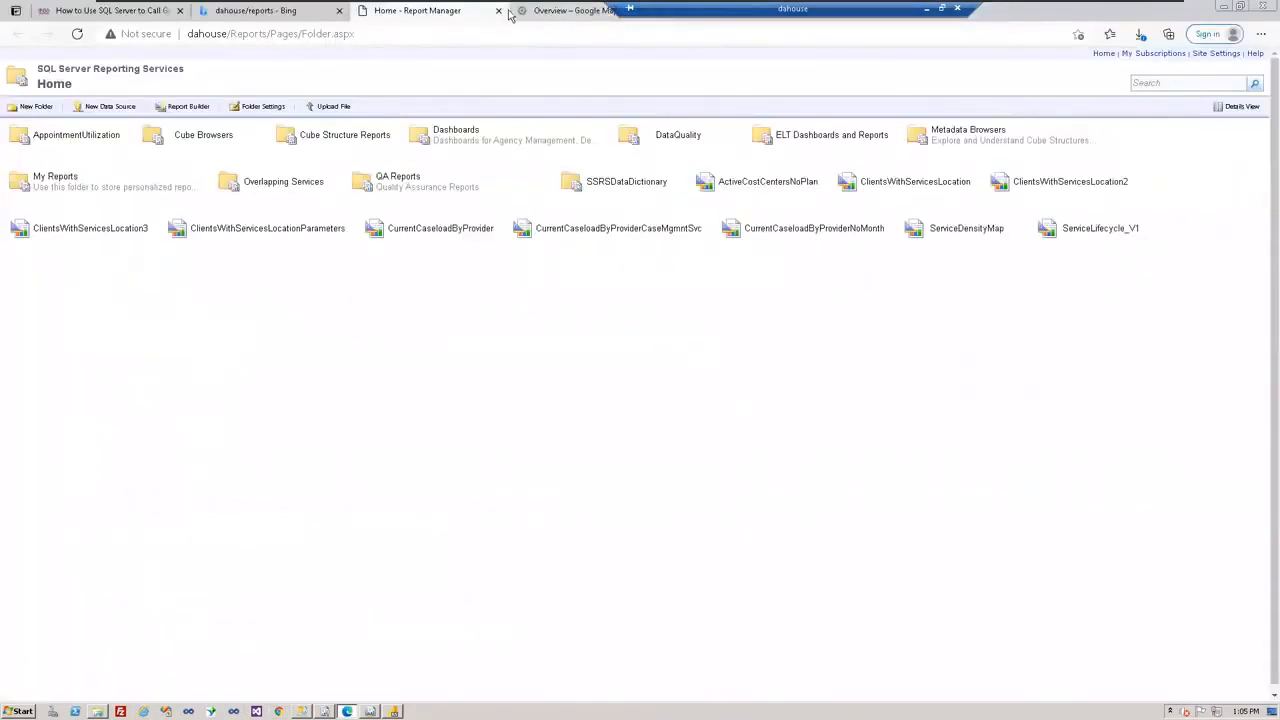
pyautogui.click(561, 12)
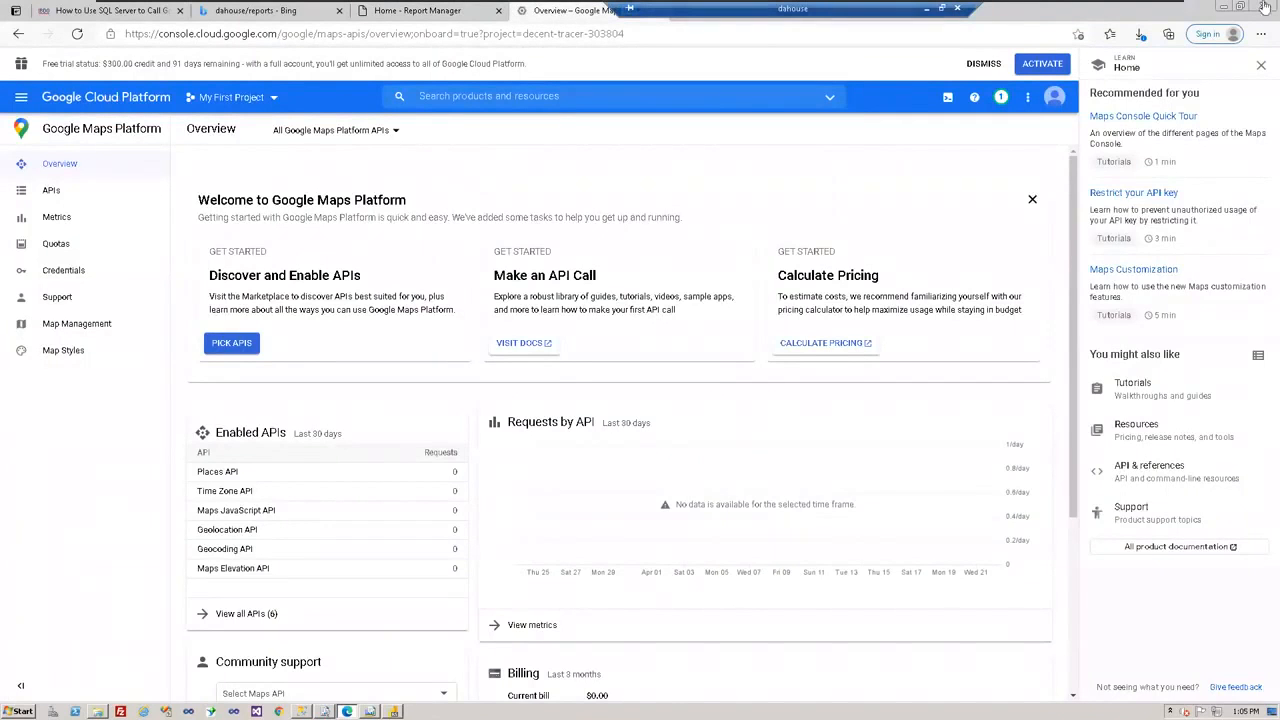
pyautogui.click(1261, 68)
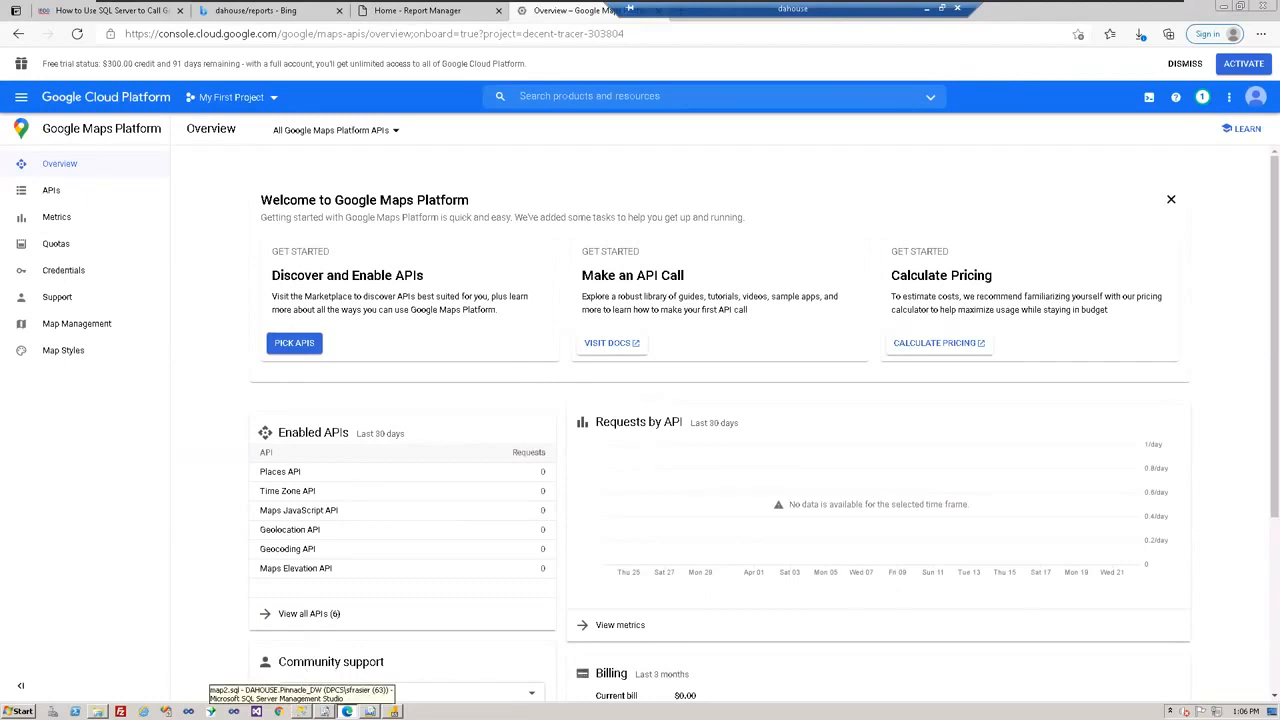
# Return to map2.sql in SQL Server Management Studio and highlight the sp_configure line that checks 'Ole Automation Procedures'.
pyautogui.click(301, 711)
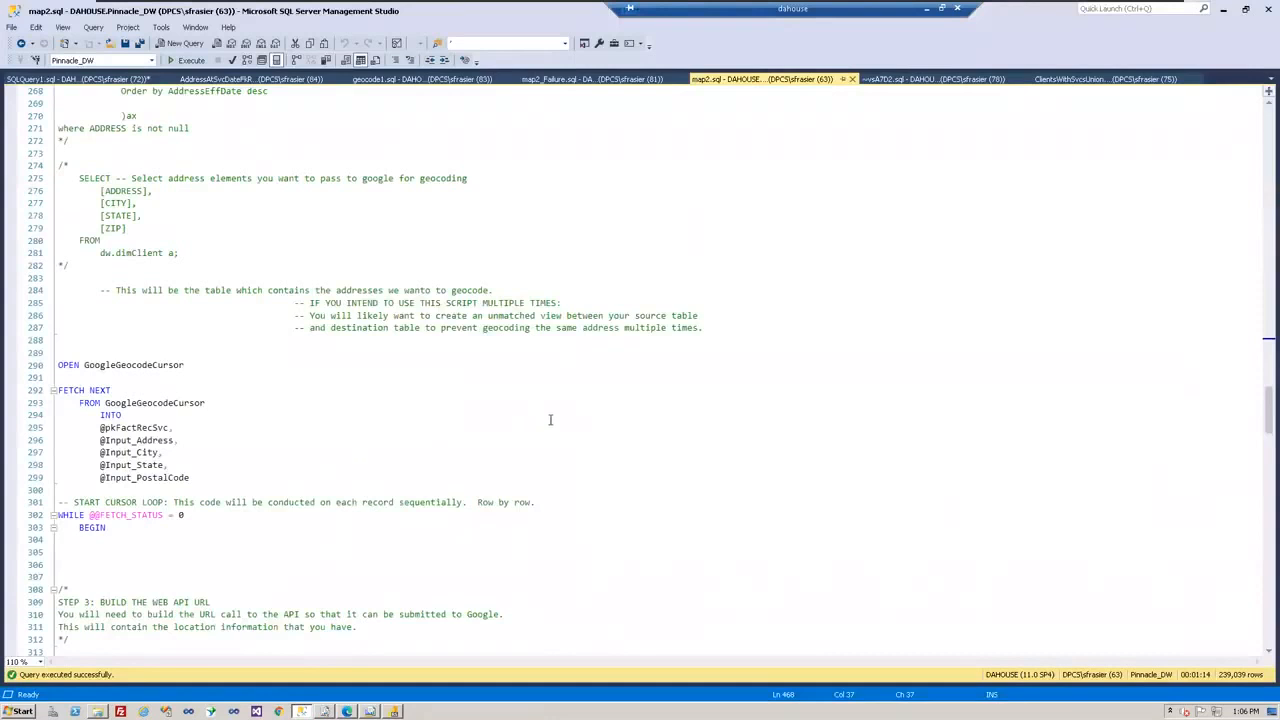
pyautogui.scroll(9, 550, 420)
pyautogui.moveTo(1267, 378); pyautogui.dragTo(1251, 110)
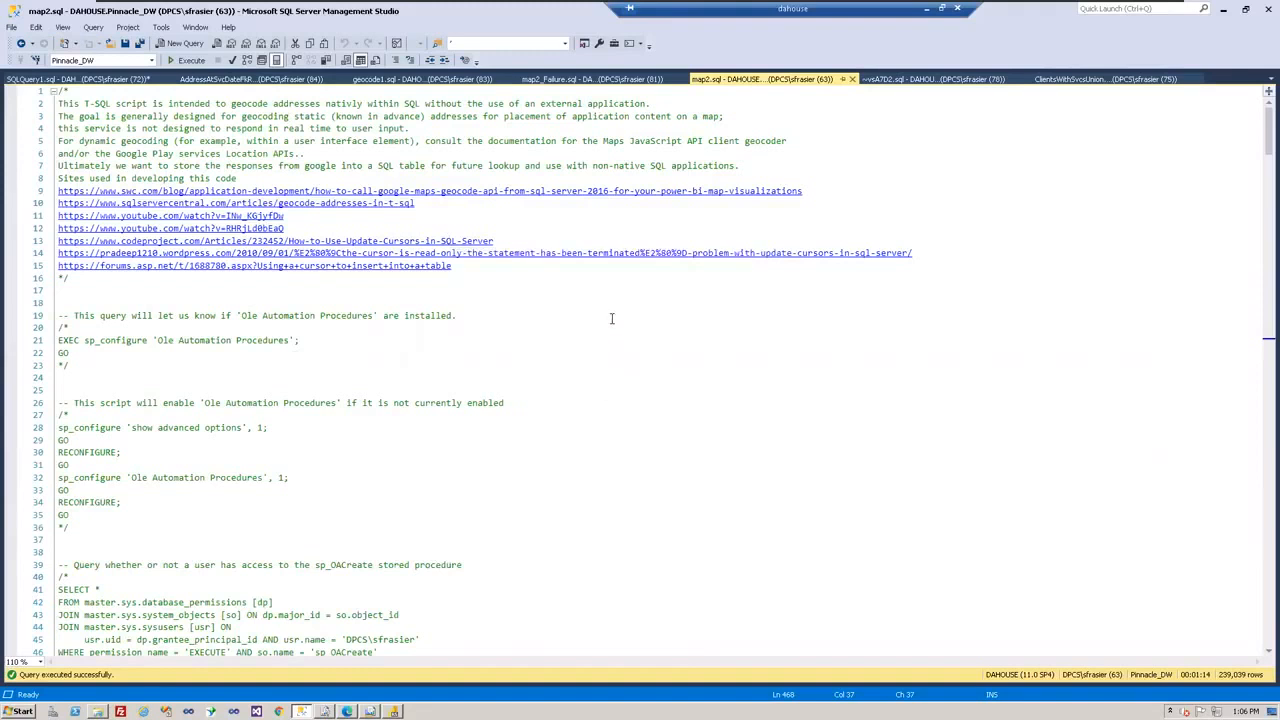
pyautogui.scroll(-2, 610, 320)
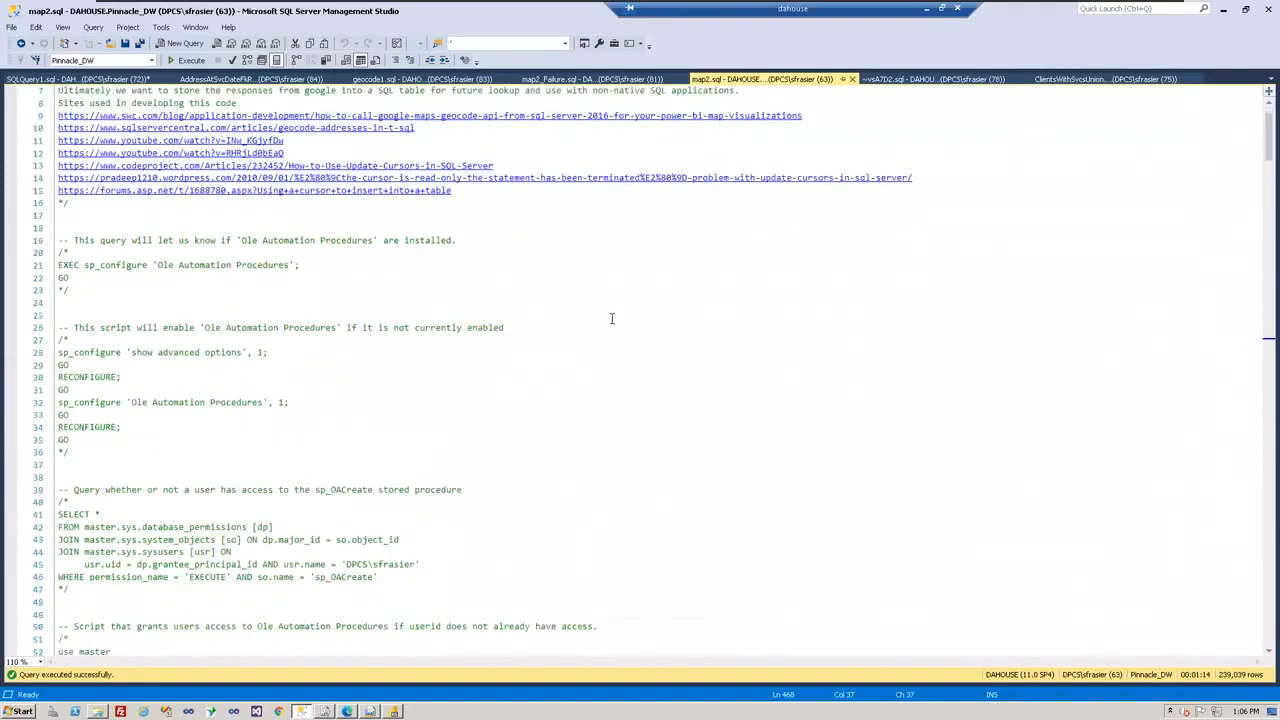
pyautogui.click(30, 268)
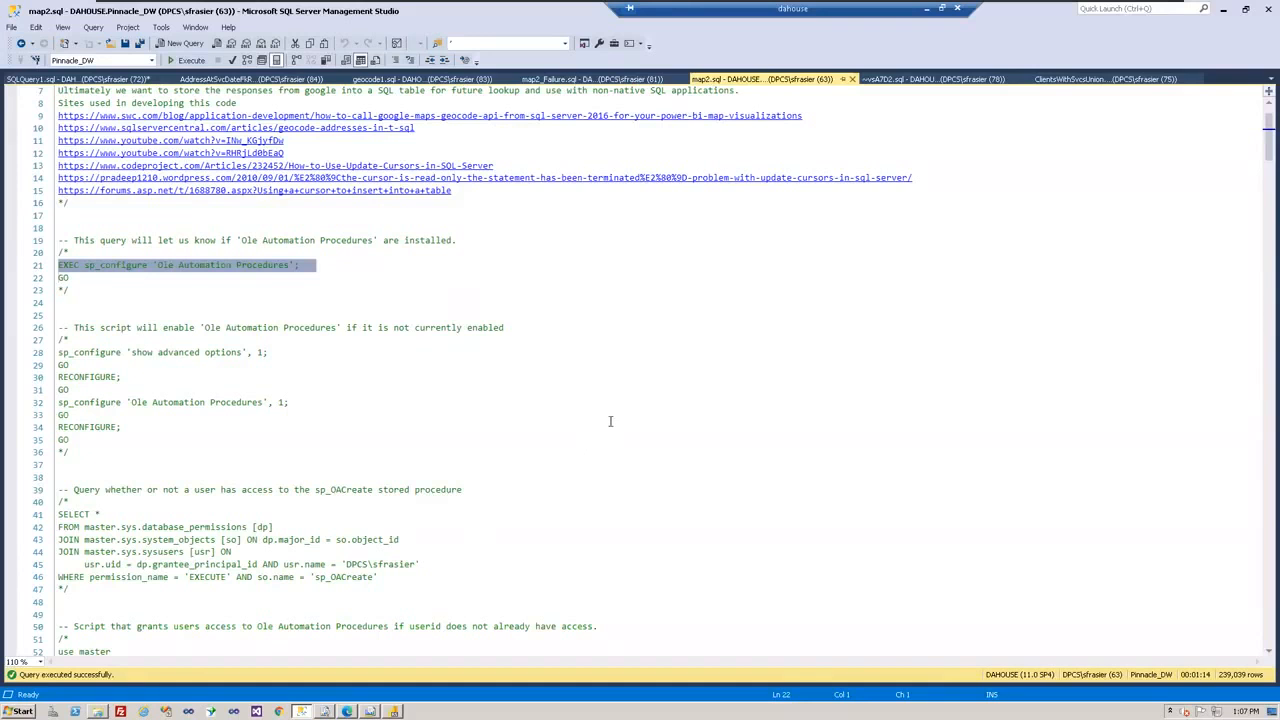
# Enlarge the script text to 161% and highlight the query checking a user's access to sp_OACreate.
pyautogui.scroll(2, 610, 420)
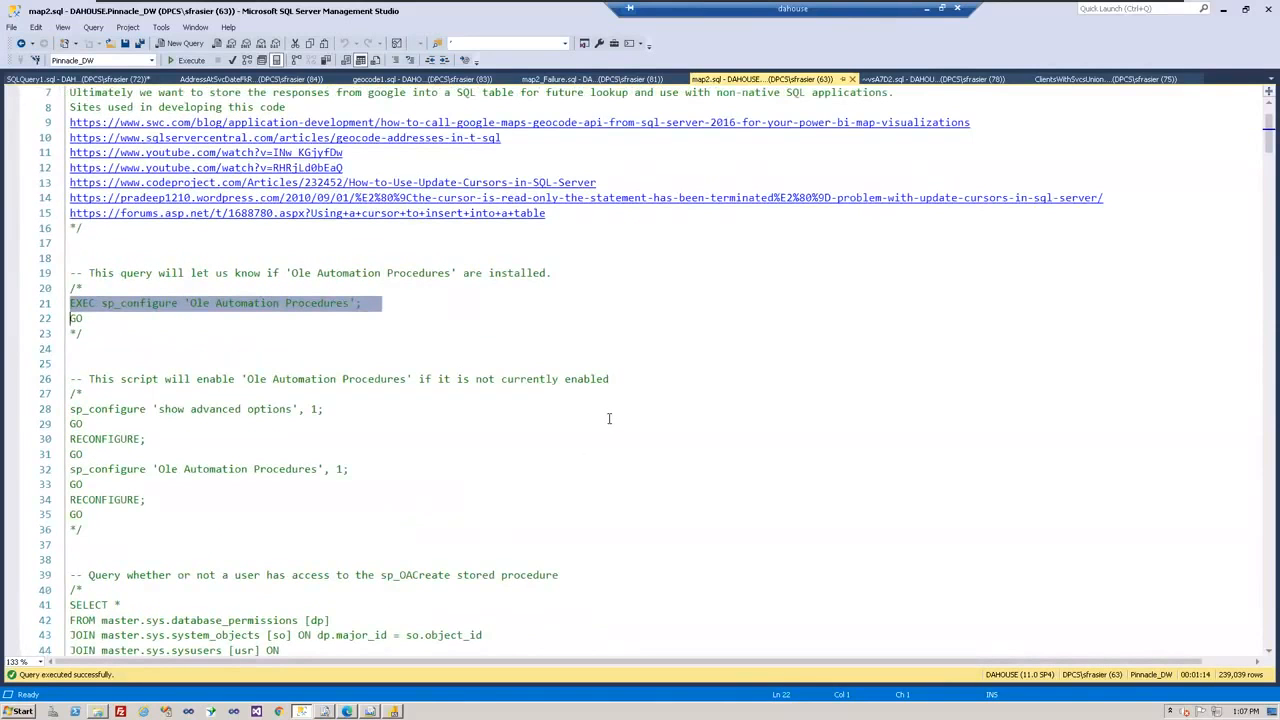
pyautogui.scroll(1, 608, 418)
pyautogui.scroll(1, 722, 376)
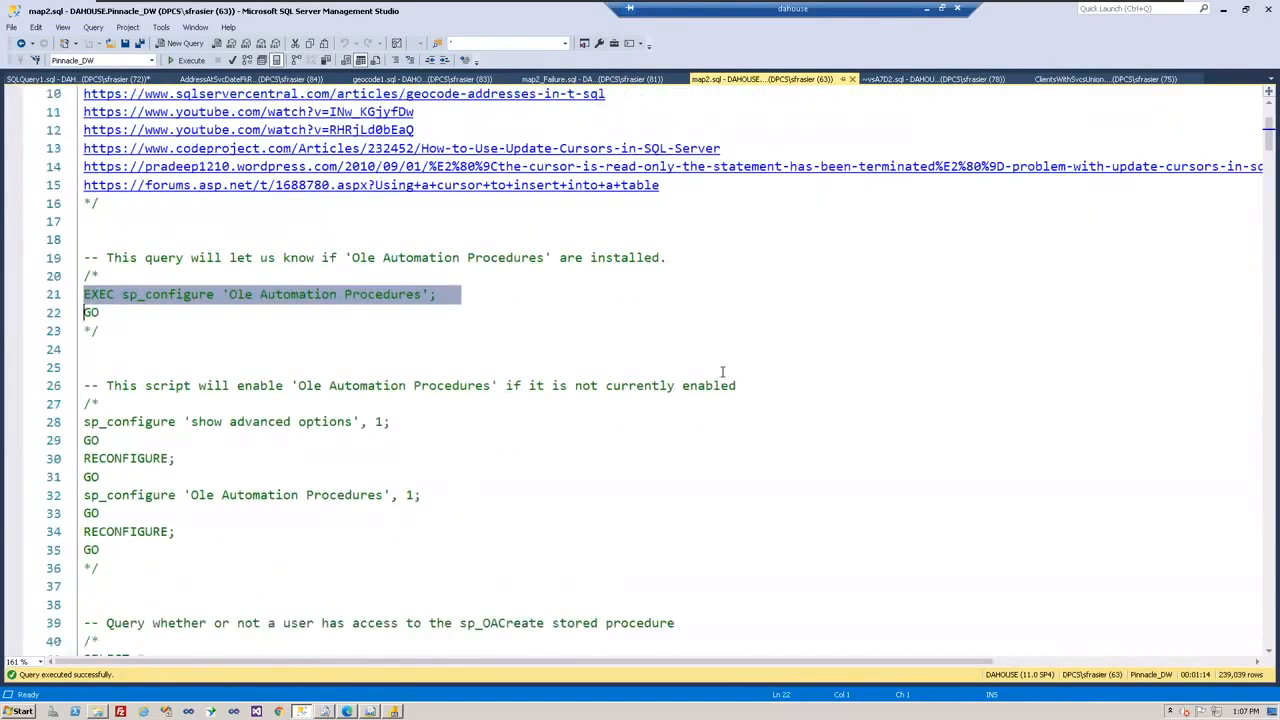
pyautogui.scroll(-2, 719, 372)
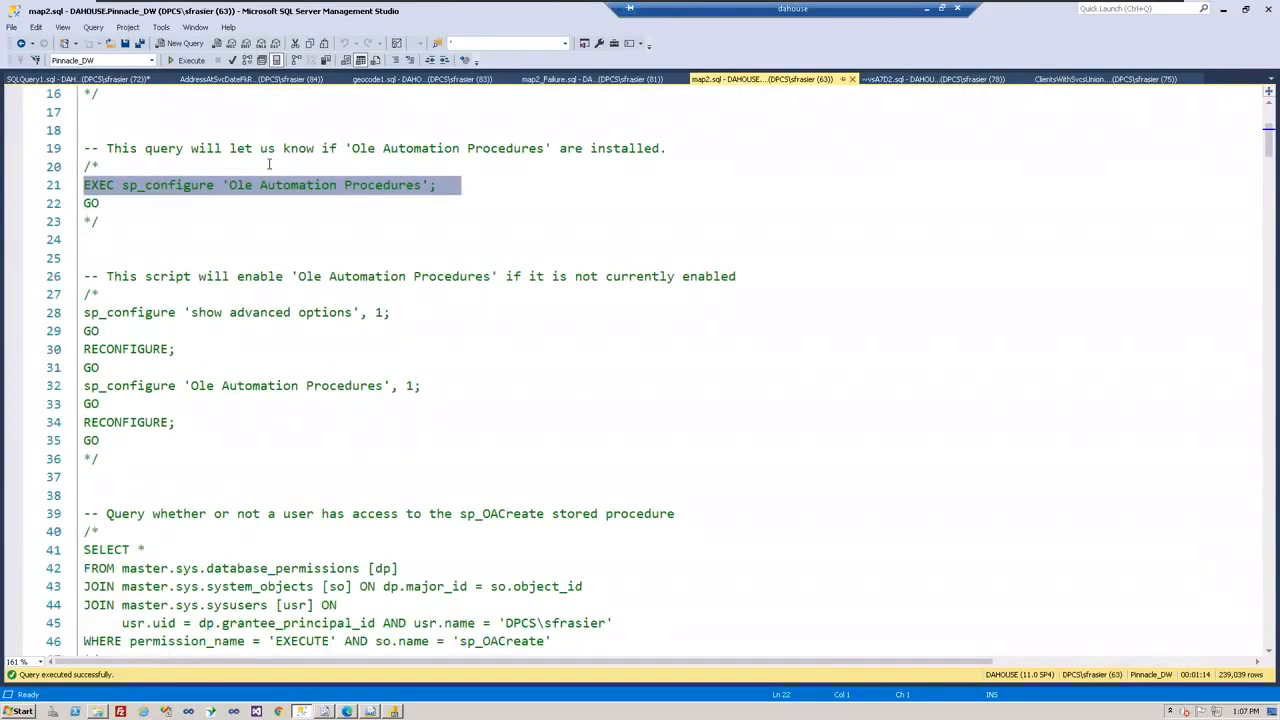
pyautogui.scroll(-3, 455, 338)
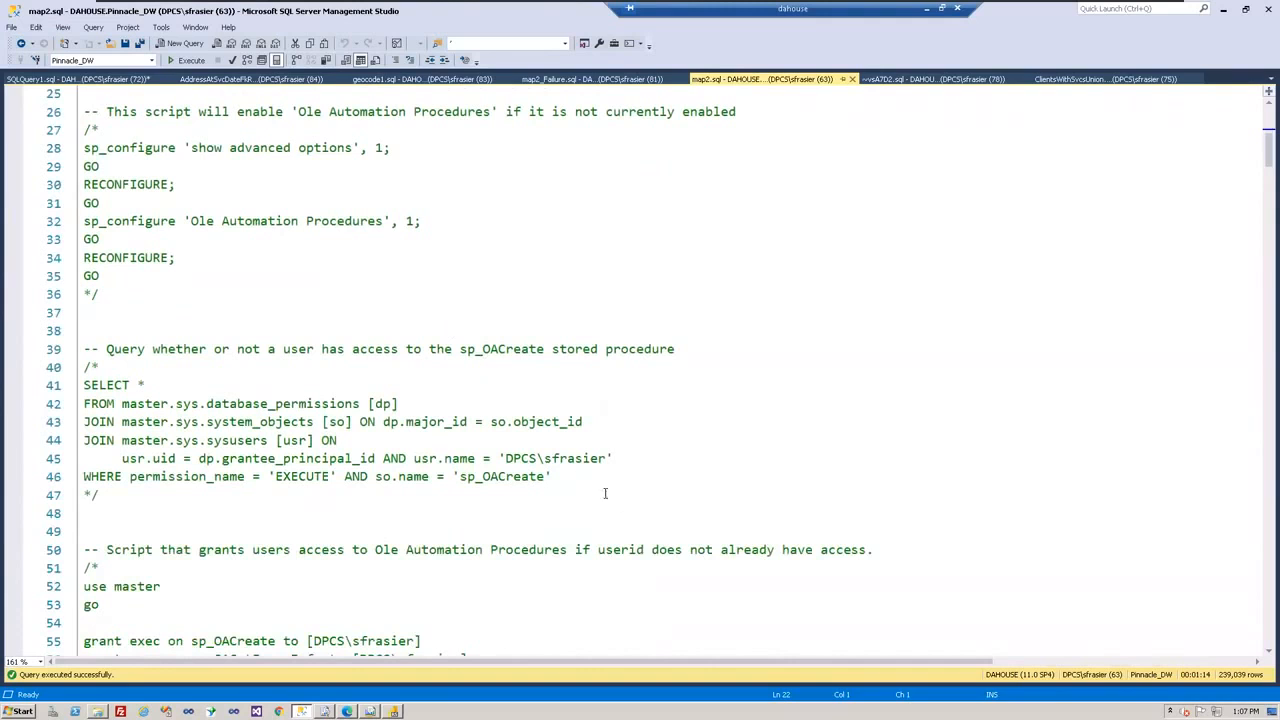
pyautogui.moveTo(84, 386); pyautogui.dragTo(633, 490)
# Examine the OLE Automation grant script and the [dw].[GeoCodeAddress] column definitions, highlighting the table's drop and create lines.
pyautogui.scroll(-2, 646, 466)
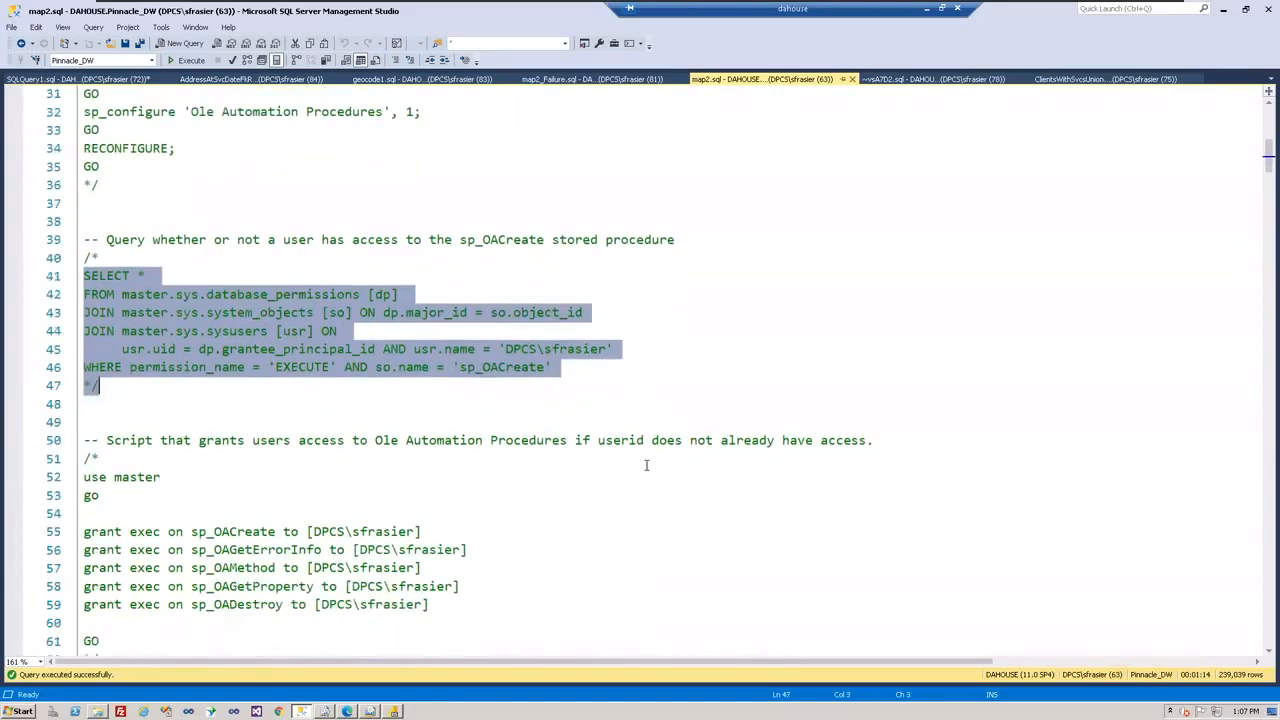
pyautogui.scroll(-2, 646, 466)
pyautogui.scroll(-2, 646, 466)
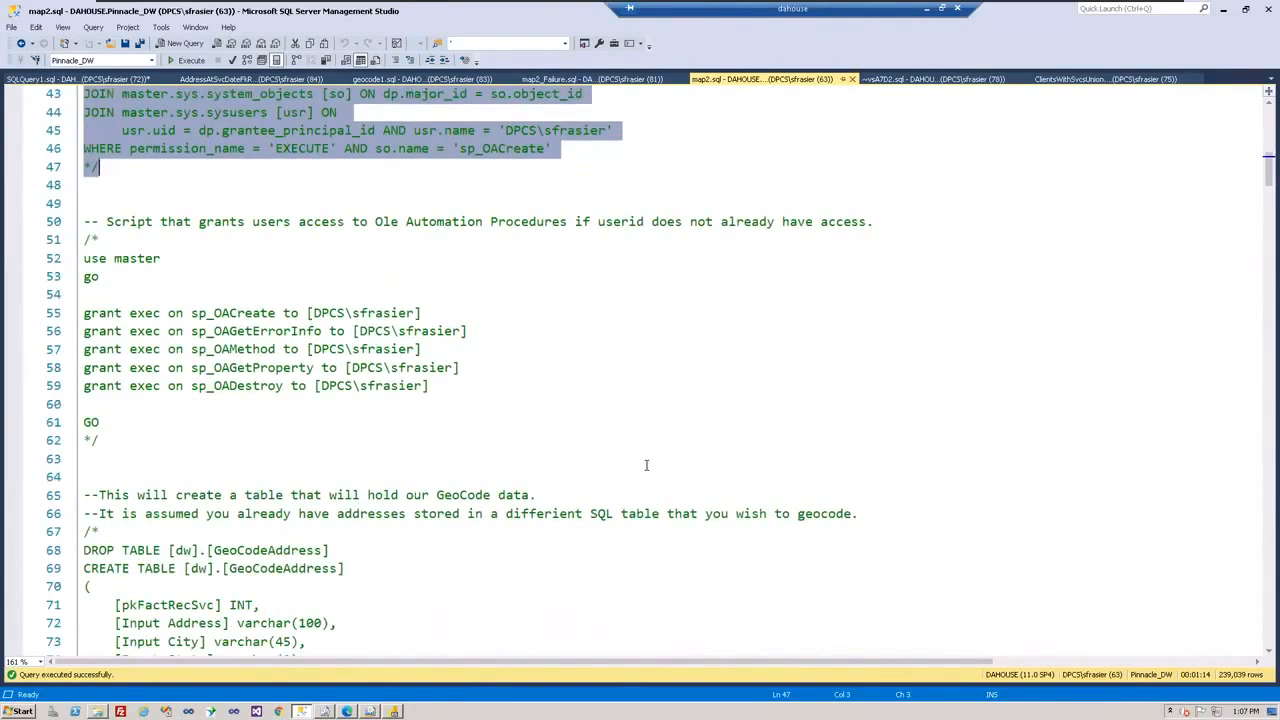
pyautogui.scroll(-3, 646, 466)
pyautogui.scroll(-3, 646, 466)
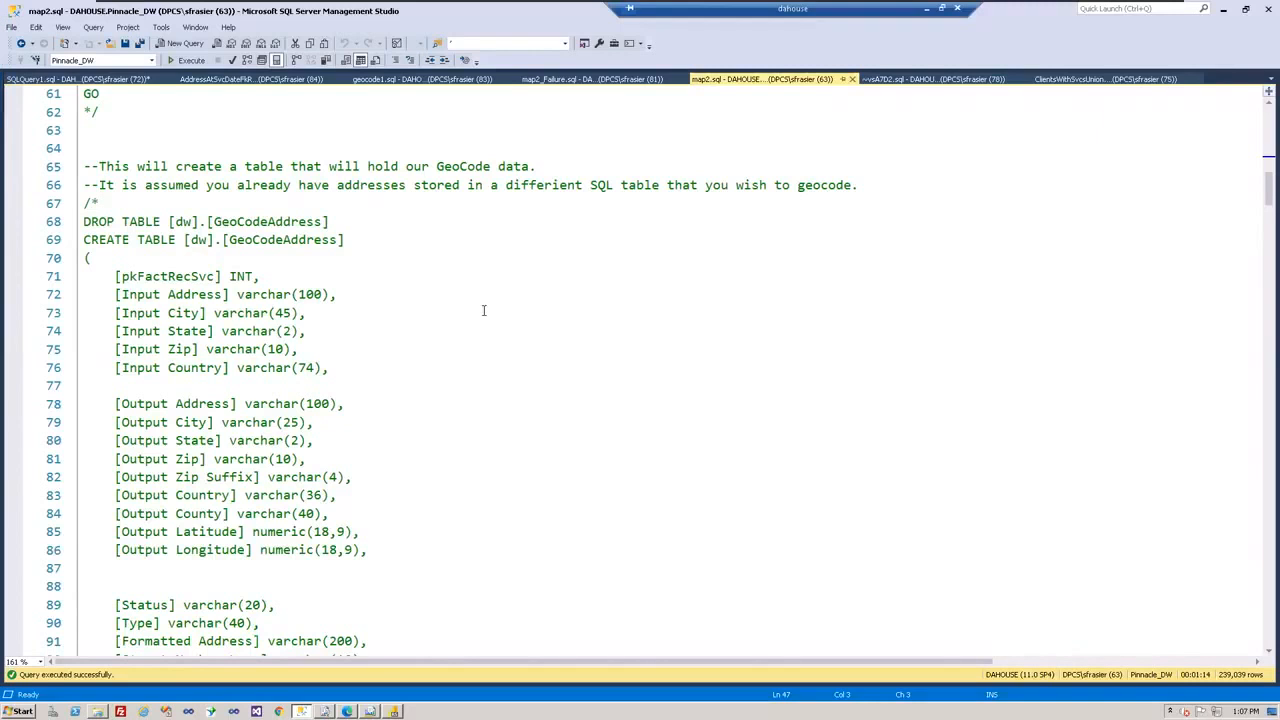
pyautogui.scroll(-2, 483, 311)
pyautogui.scroll(-1, 483, 311)
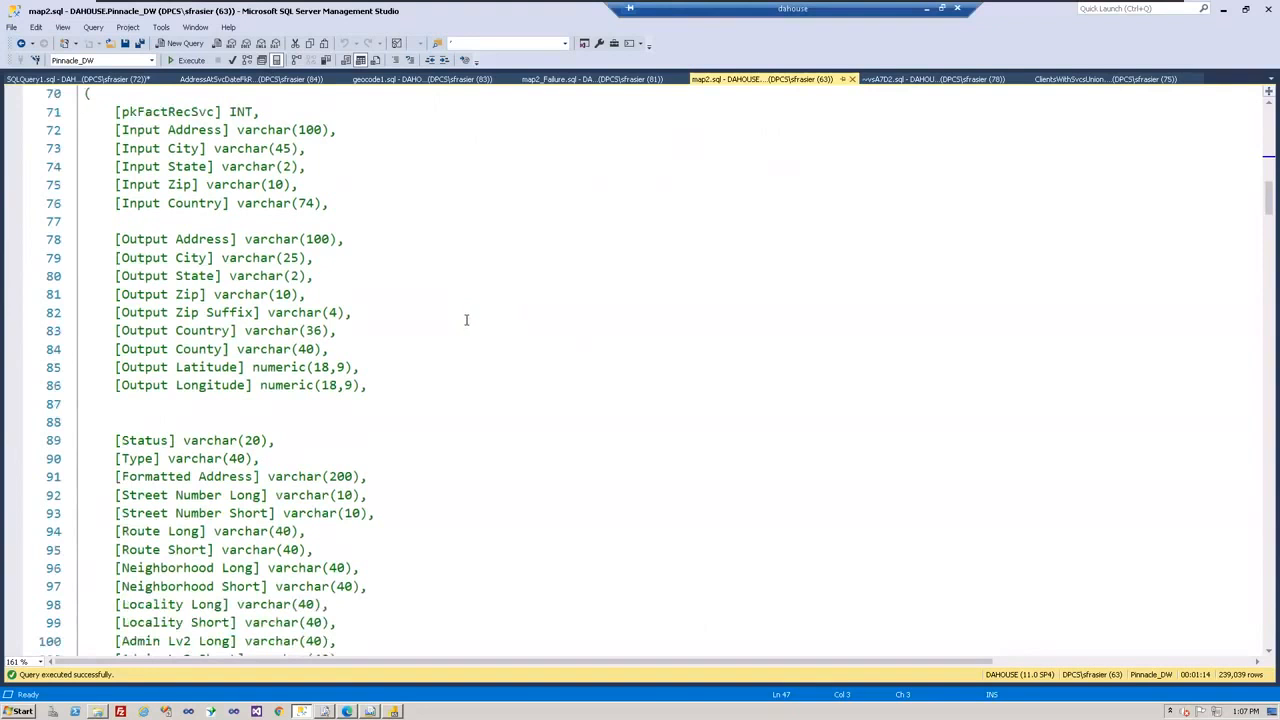
pyautogui.scroll(-8, 461, 317)
pyautogui.scroll(7, 459, 317)
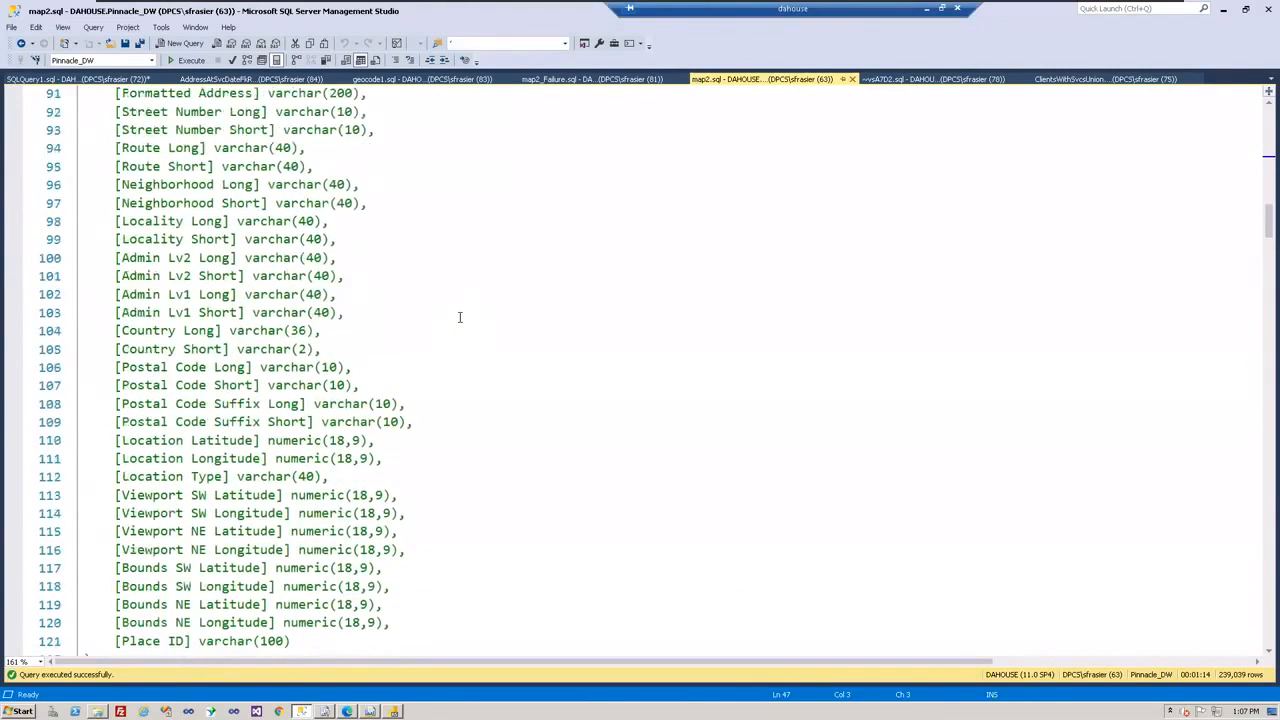
pyautogui.scroll(4, 458, 317)
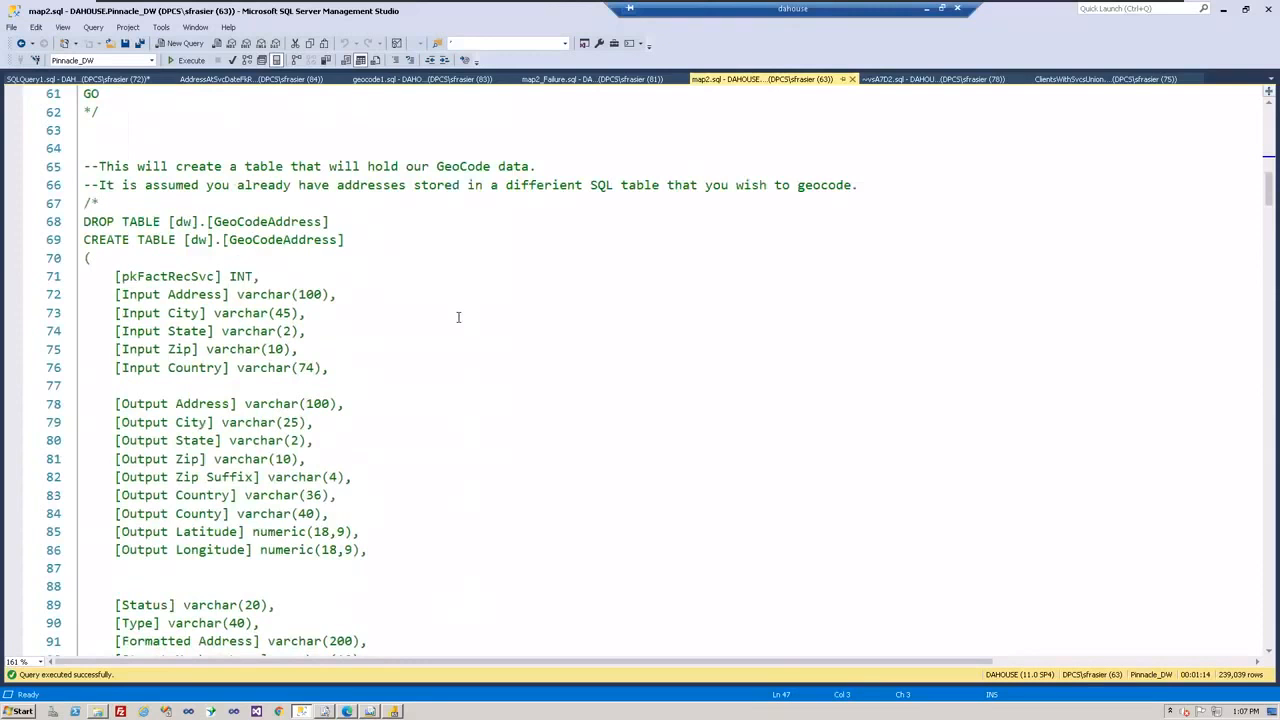
pyautogui.scroll(-6, 459, 316)
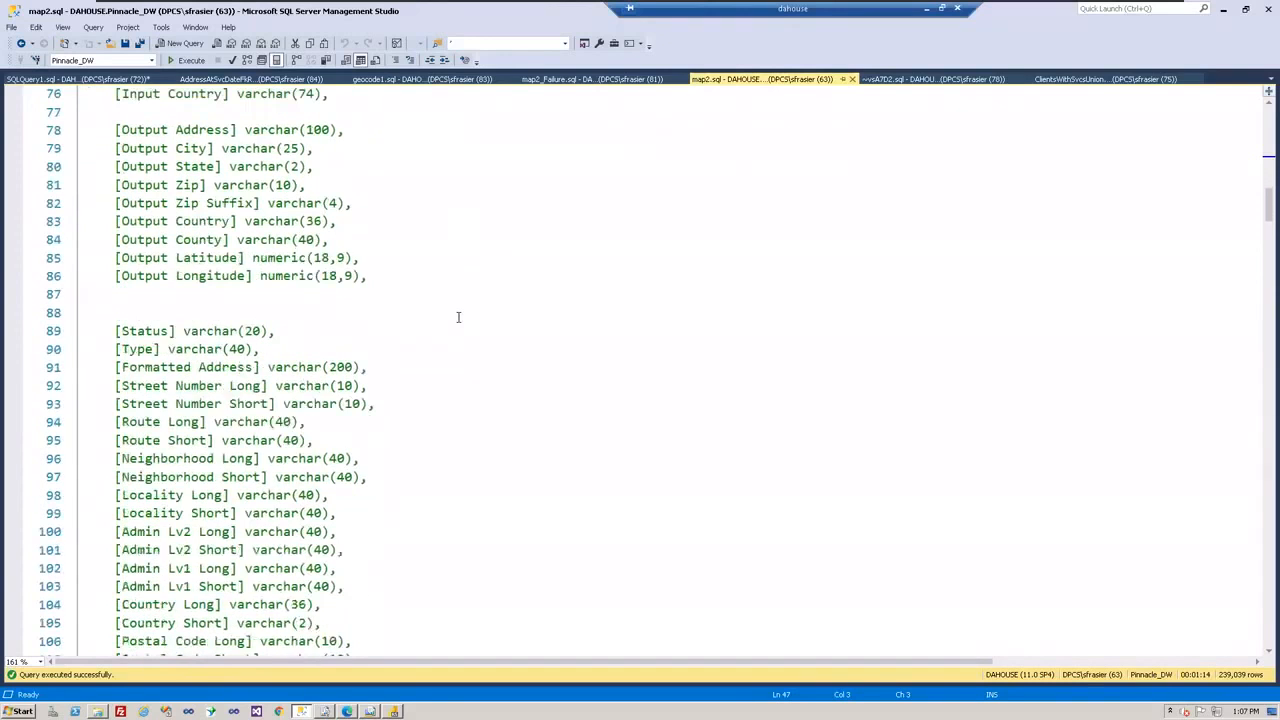
pyautogui.scroll(7, 461, 314)
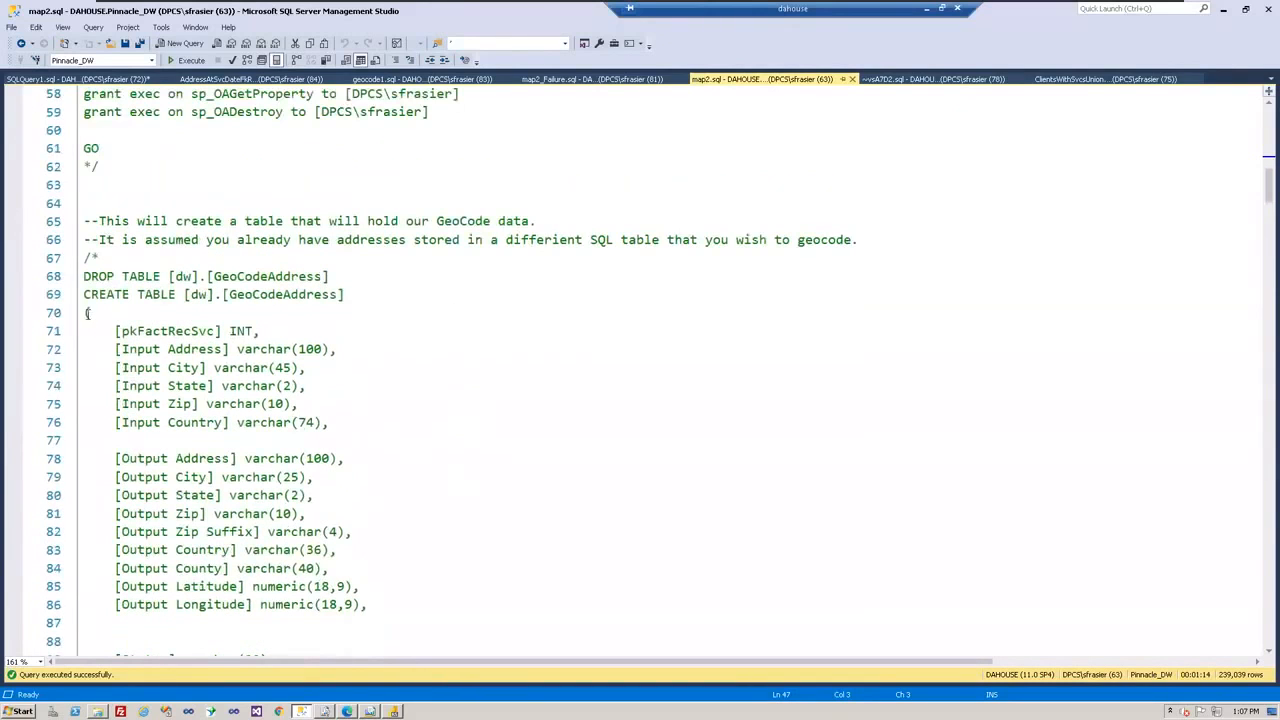
pyautogui.click(169, 277)
pyautogui.moveTo(169, 277); pyautogui.dragTo(373, 298)
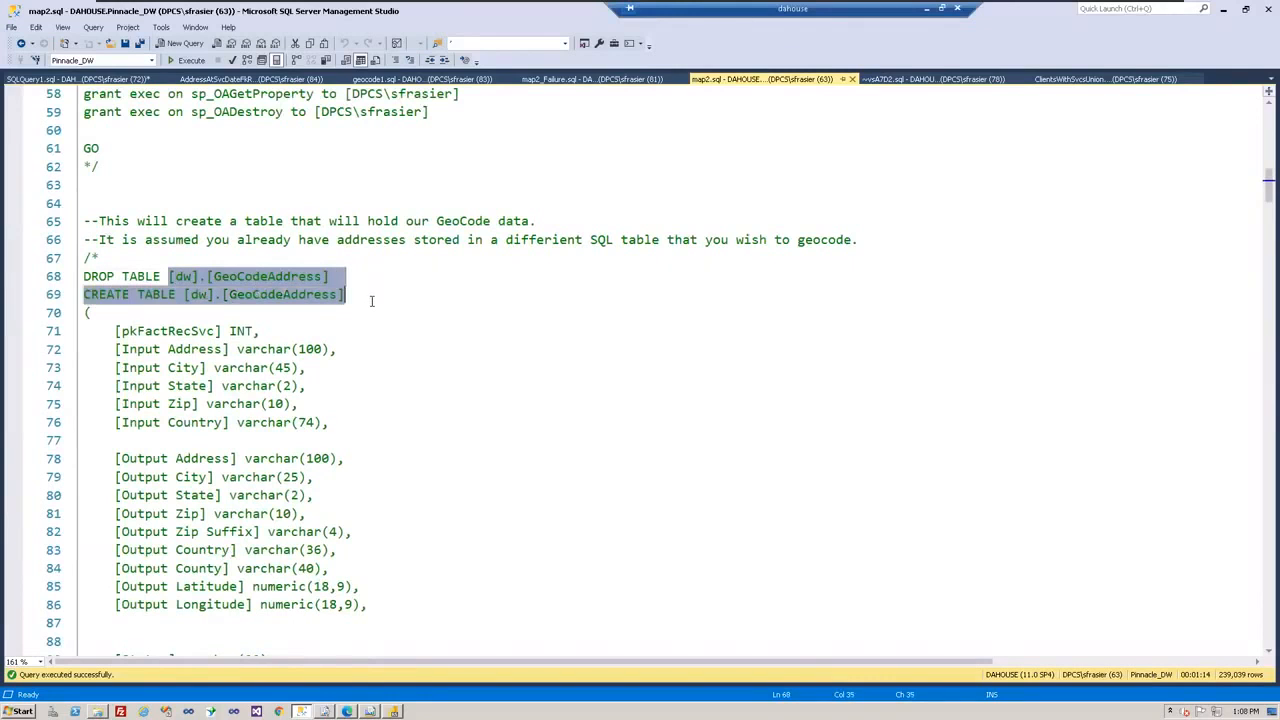
# Examine the remaining geocode table columns and the input and output variable declarations, through to the cursor setup section.
pyautogui.scroll(-10, 451, 335)
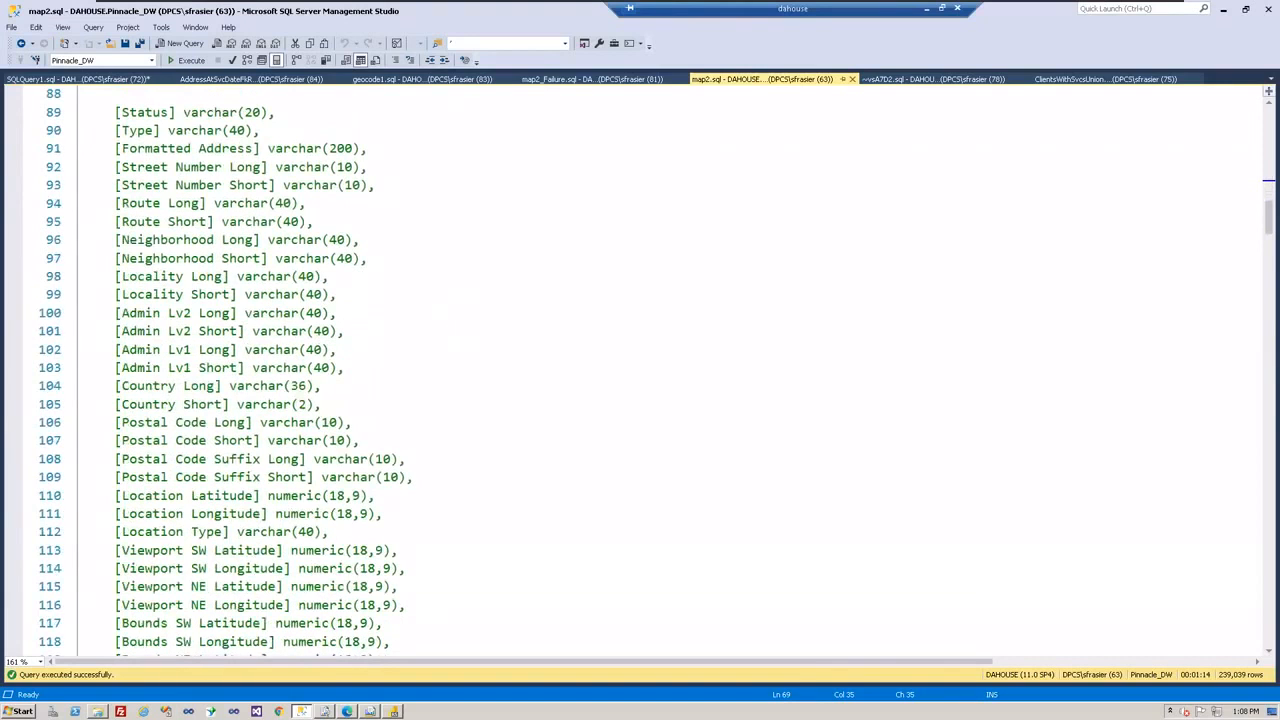
pyautogui.scroll(-8, 276, 363)
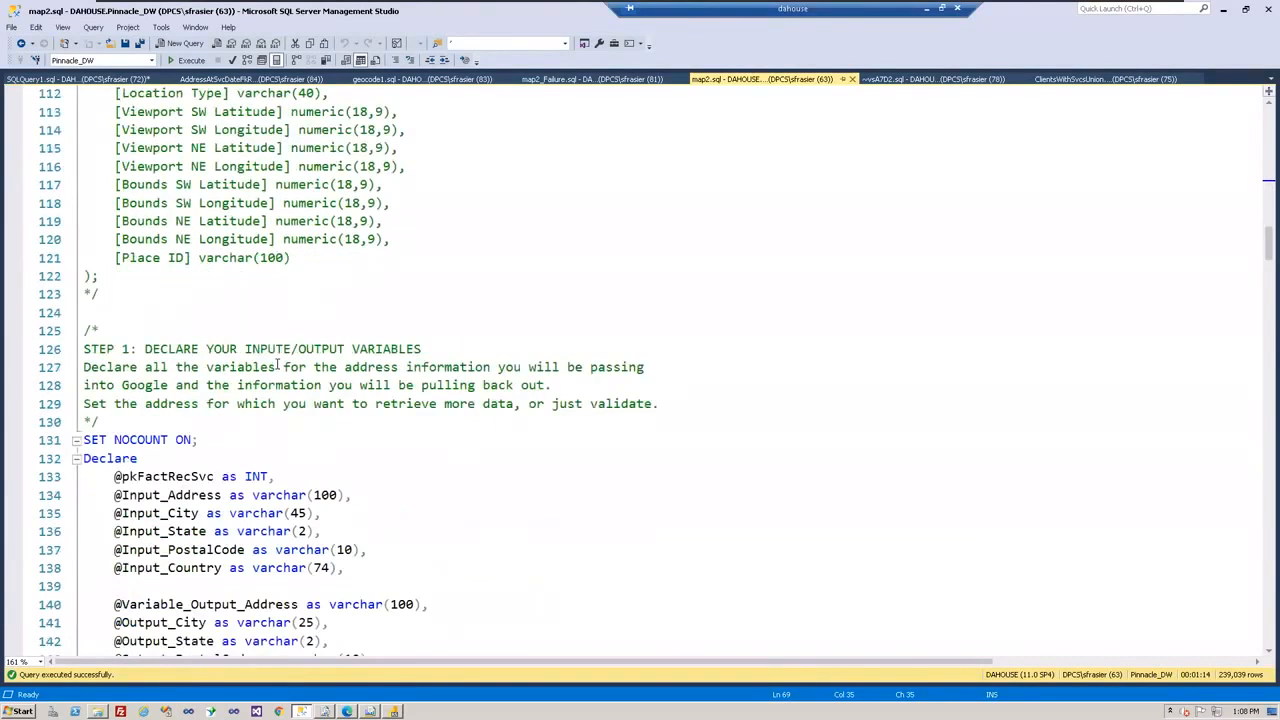
pyautogui.scroll(-2, 276, 363)
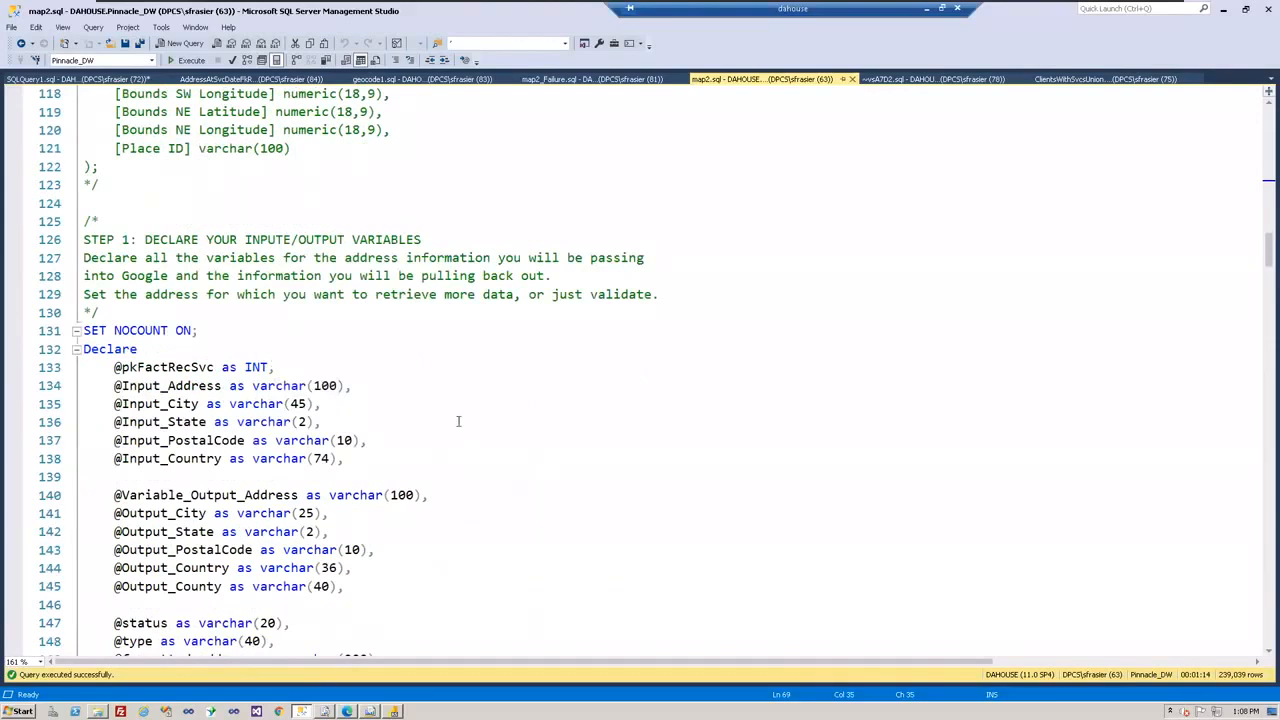
pyautogui.scroll(-3, 440, 400)
pyautogui.scroll(-8, 423, 381)
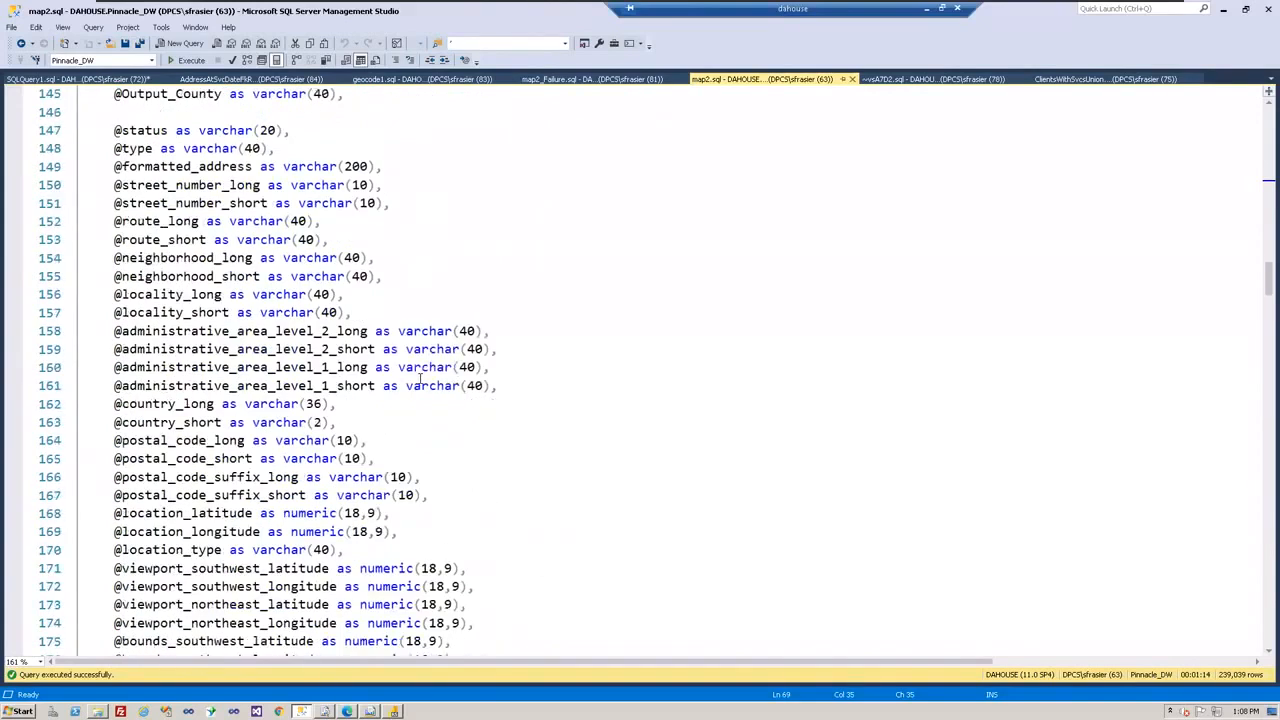
pyautogui.scroll(-3, 420, 378)
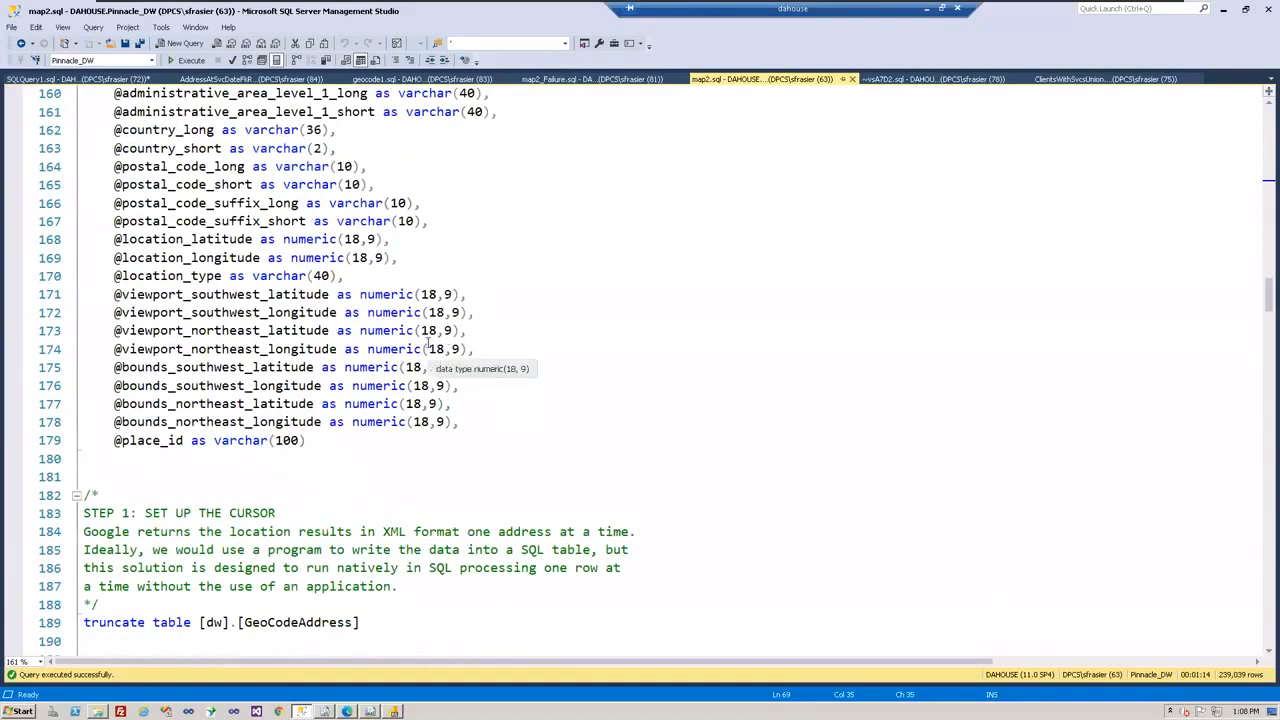
pyautogui.scroll(-3, 421, 344)
pyautogui.scroll(-1, 421, 344)
pyautogui.scroll(-2, 373, 342)
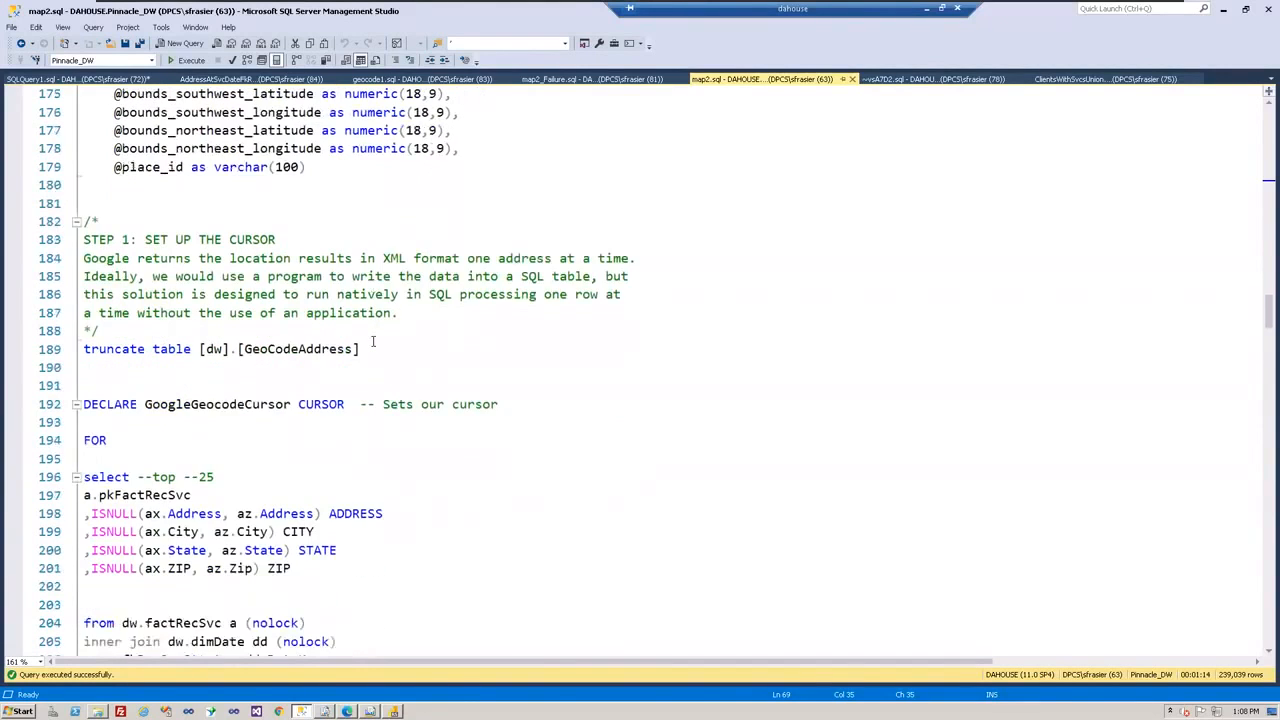
# Examine the GoogleGeocodeCursor address query, its outer apply blocks and filters, and the commented-out alternative address selections.
pyautogui.scroll(-4, 373, 342)
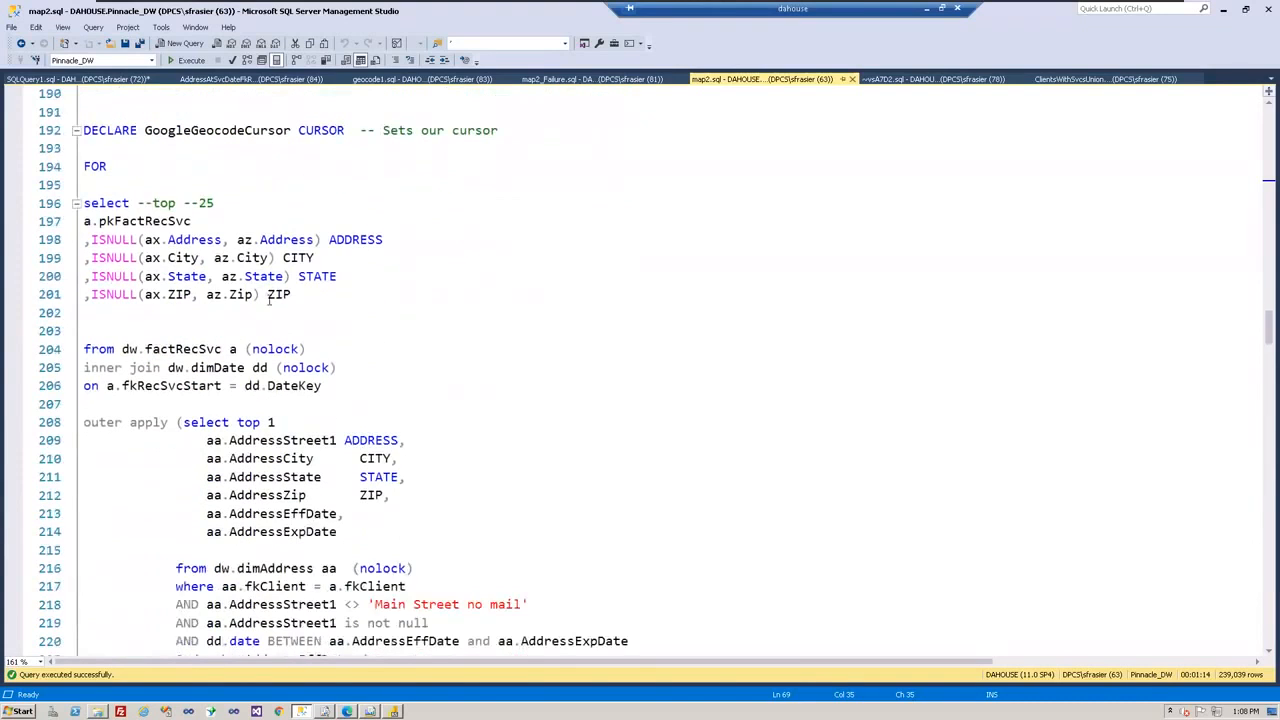
pyautogui.scroll(-3, 397, 377)
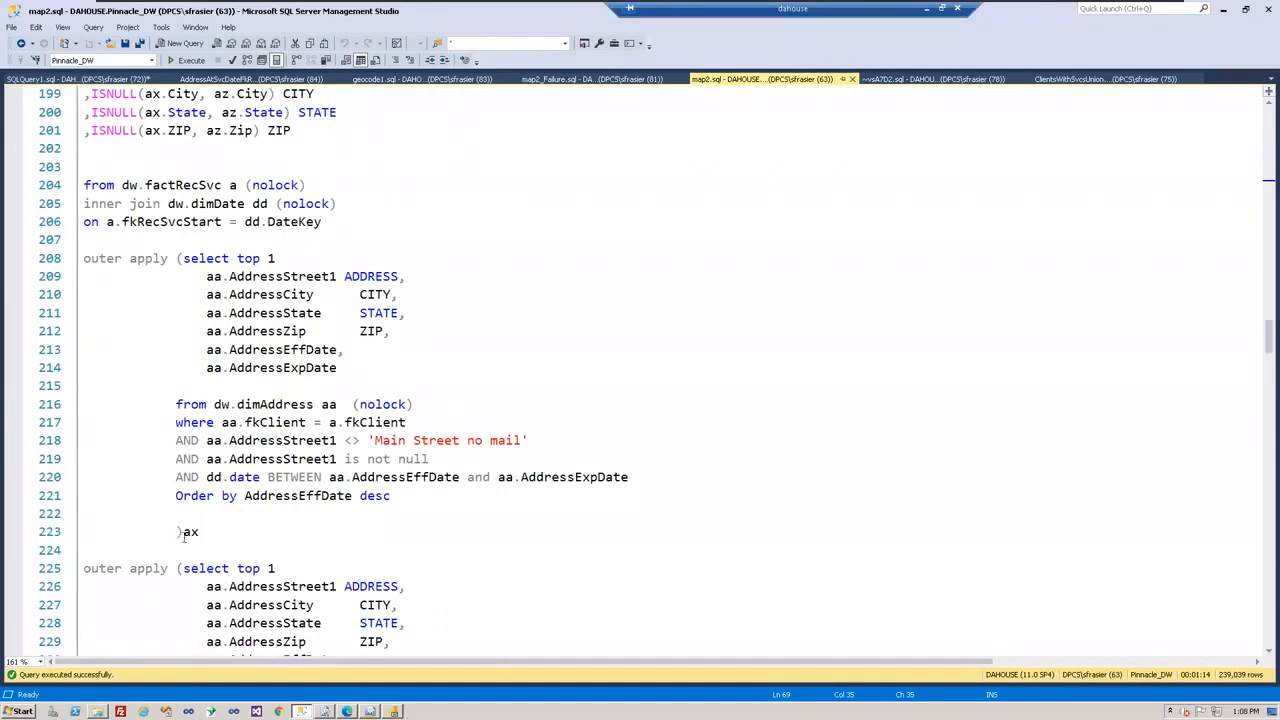
pyautogui.scroll(-1, 527, 439)
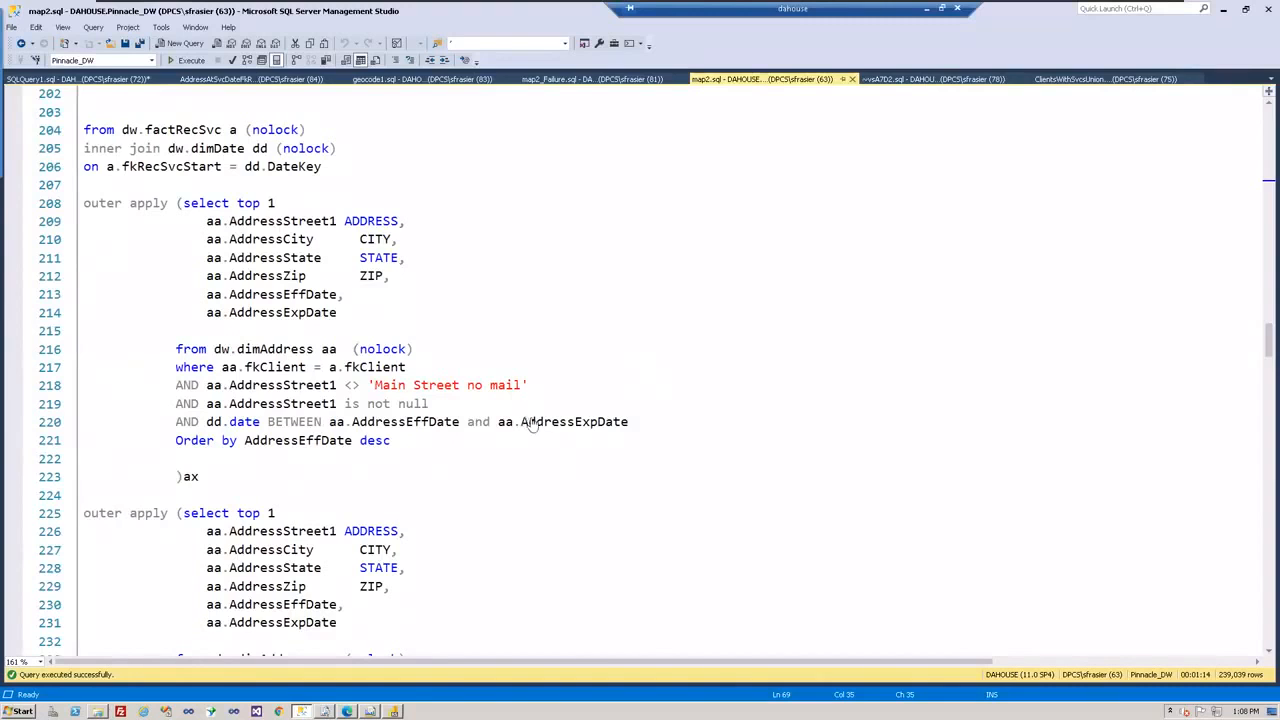
pyautogui.scroll(-4, 538, 451)
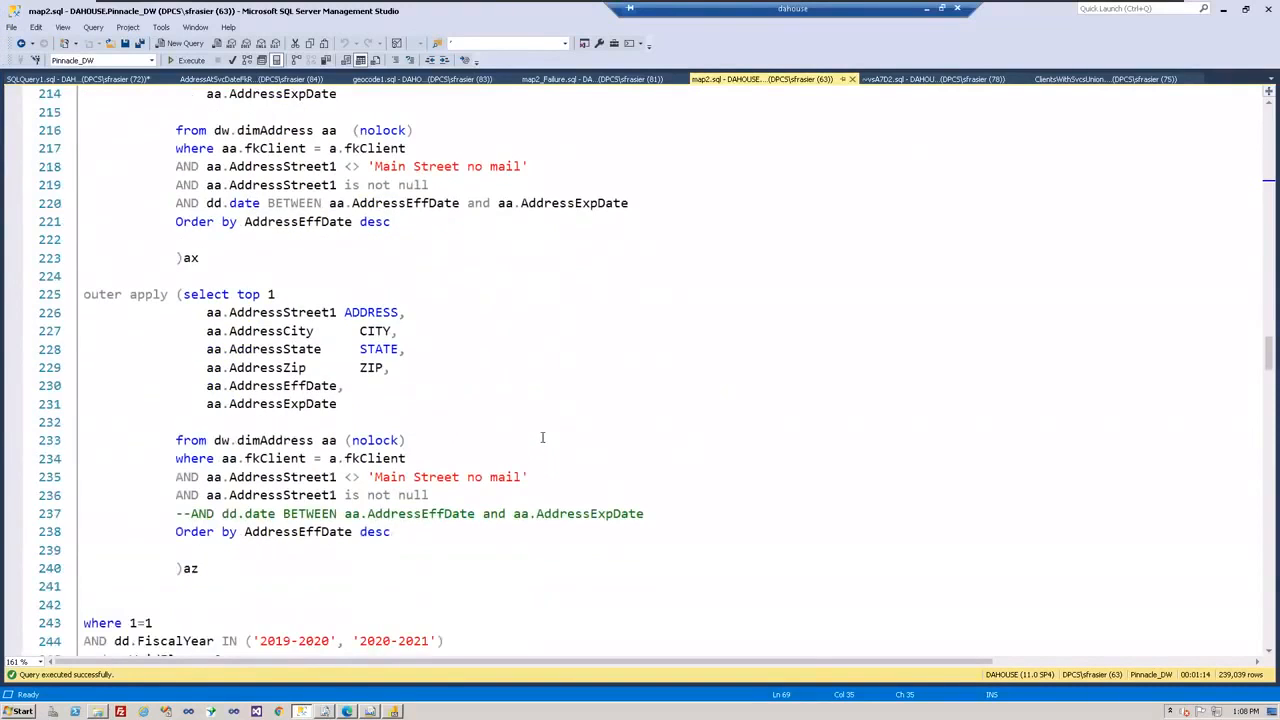
pyautogui.scroll(-2, 542, 437)
pyautogui.scroll(-5, 542, 435)
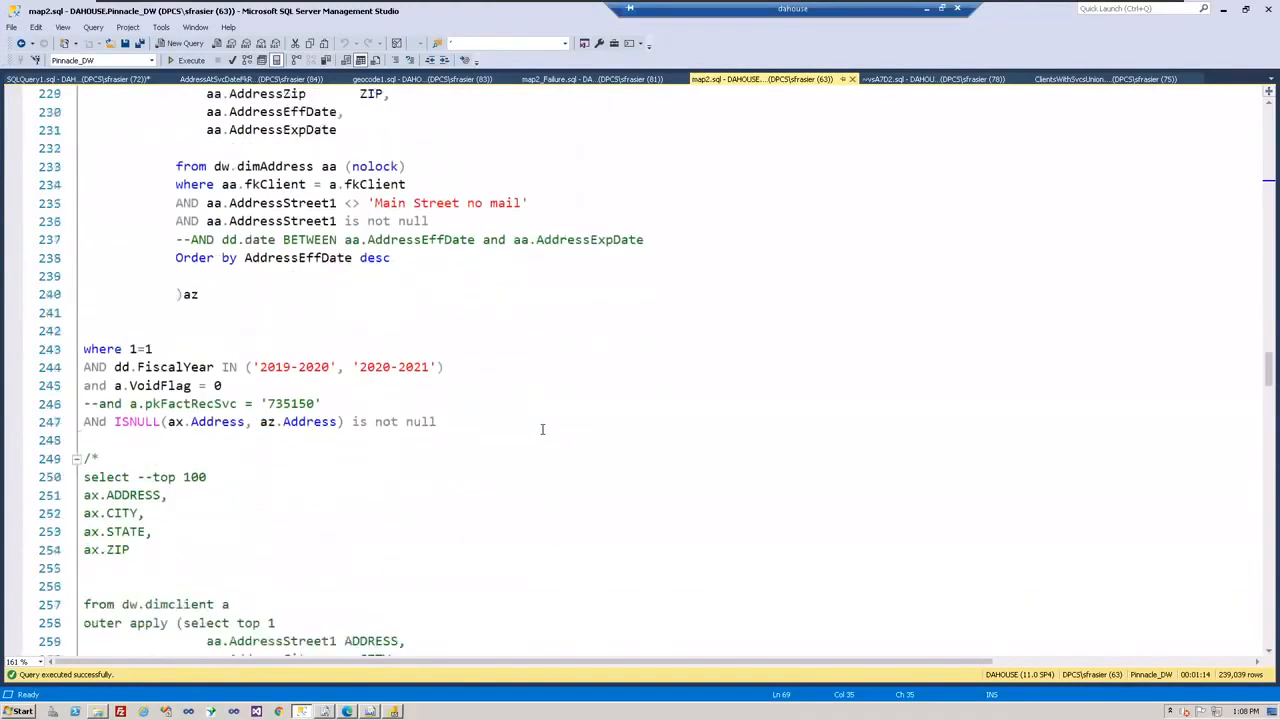
pyautogui.scroll(-8, 542, 429)
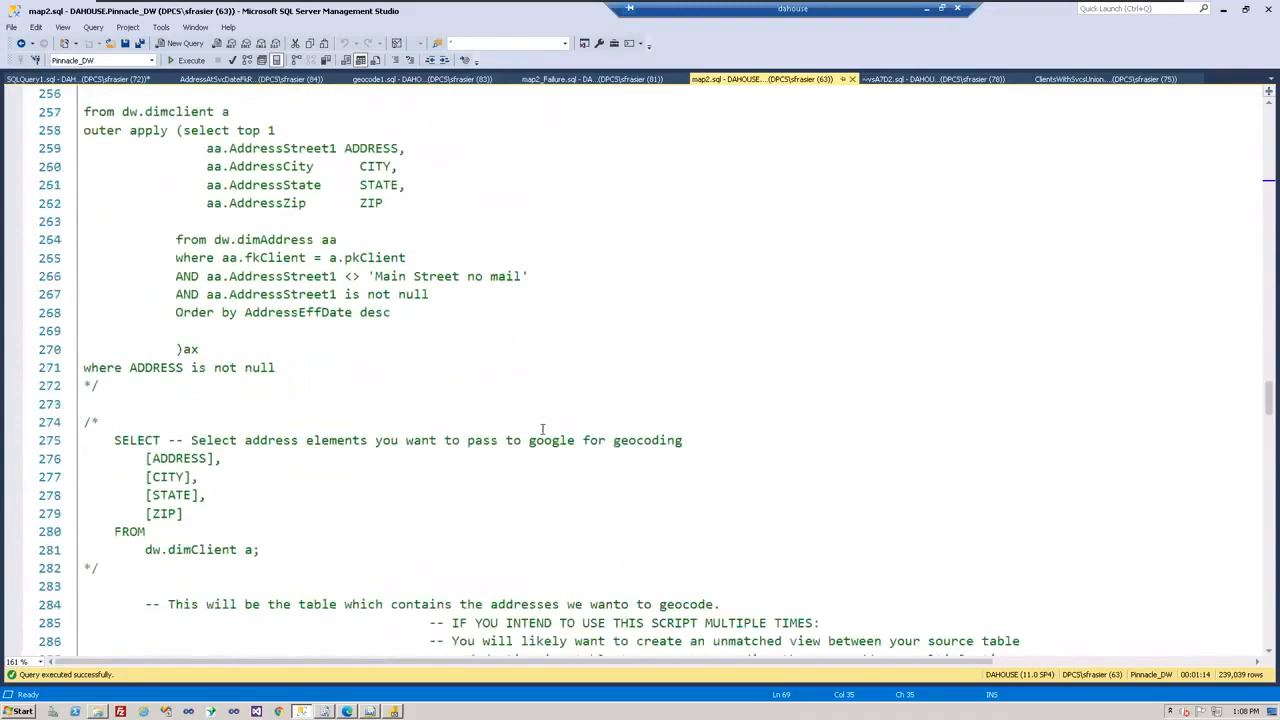
pyautogui.scroll(-2, 541, 429)
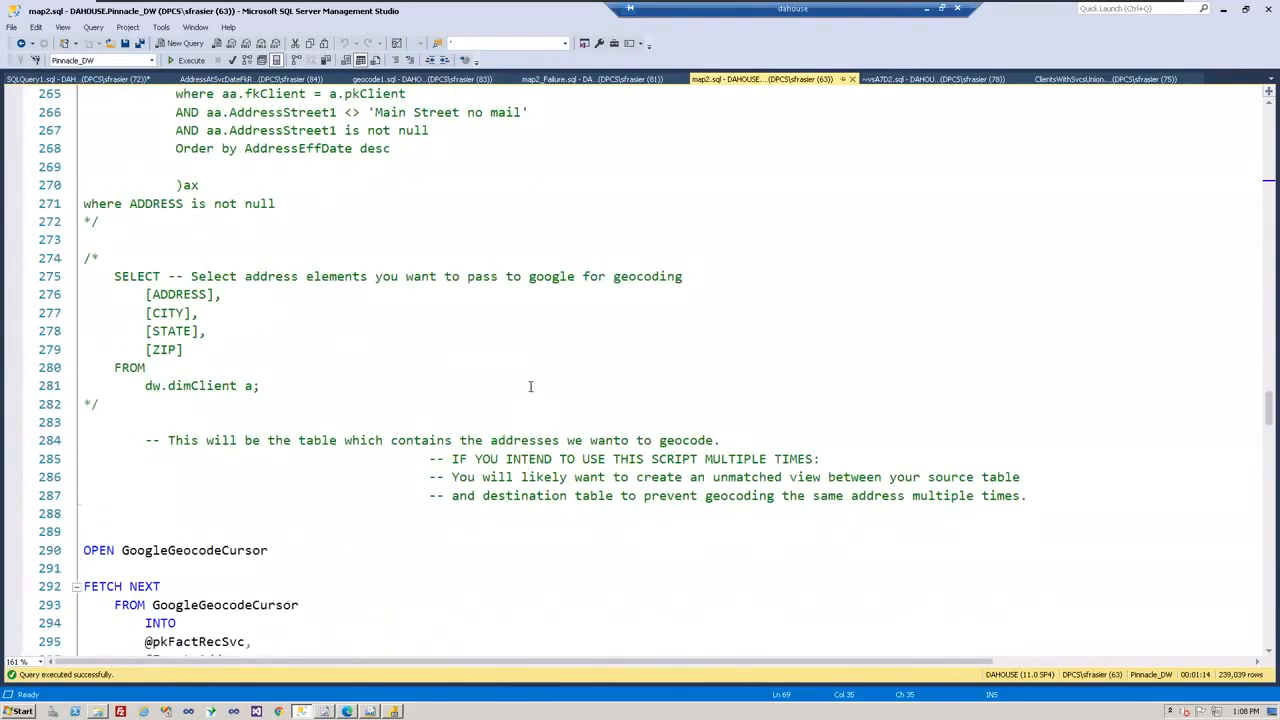
pyautogui.scroll(3, 530, 384)
pyautogui.scroll(1, 530, 384)
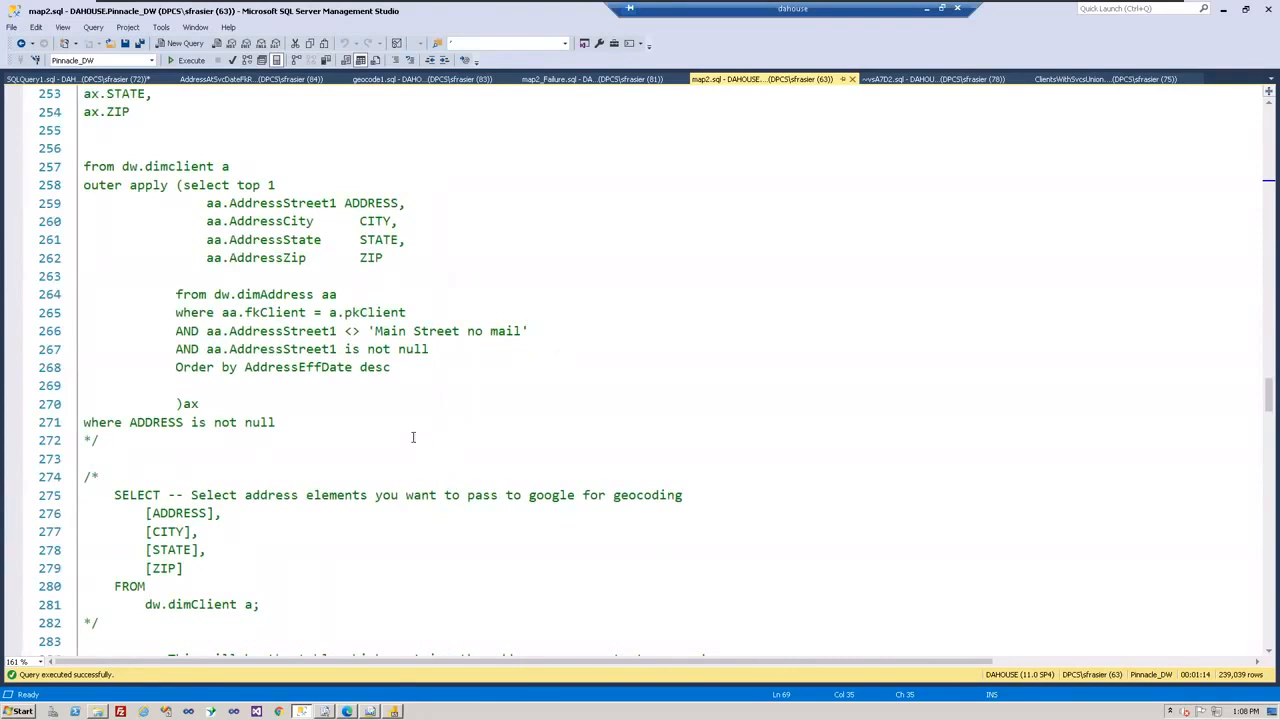
pyautogui.scroll(-3, 412, 437)
pyautogui.scroll(-1, 412, 437)
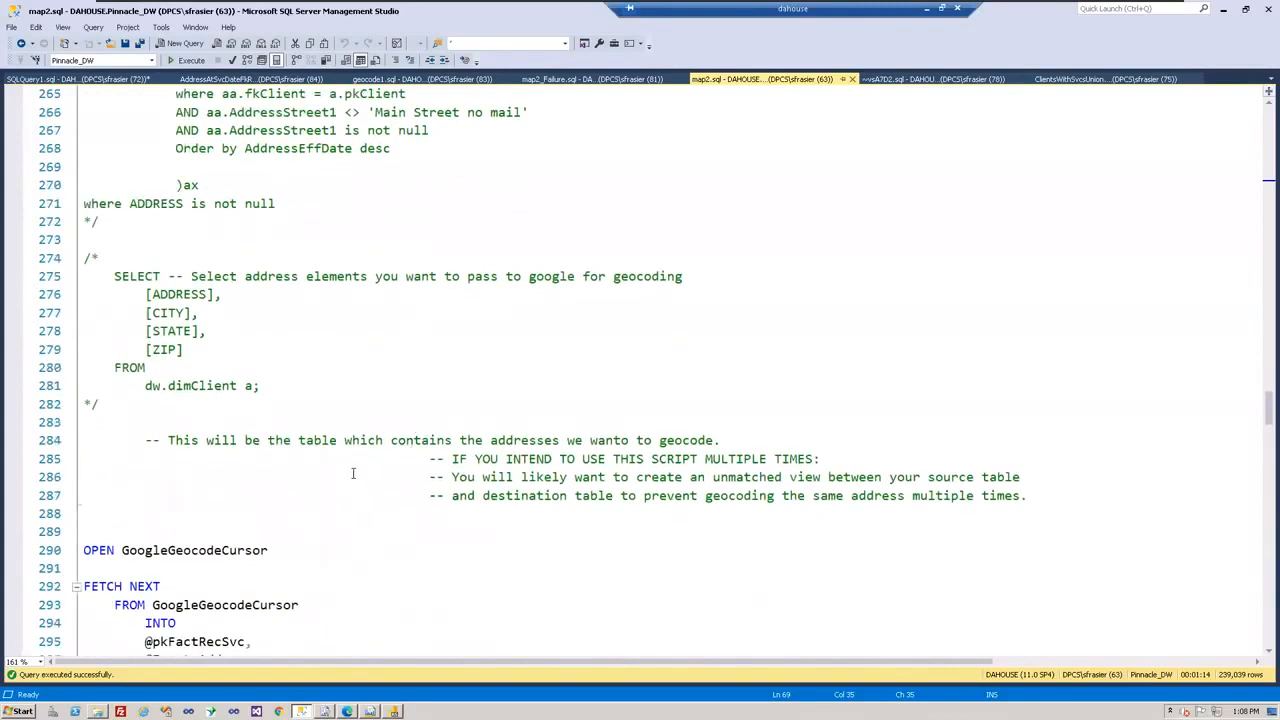
# Examine the GoogleGeocodeCursor open, fetch and loop start, highlighting the Step 3 comment about building the web API URL.
pyautogui.scroll(-1, 352, 472)
pyautogui.scroll(-2, 352, 471)
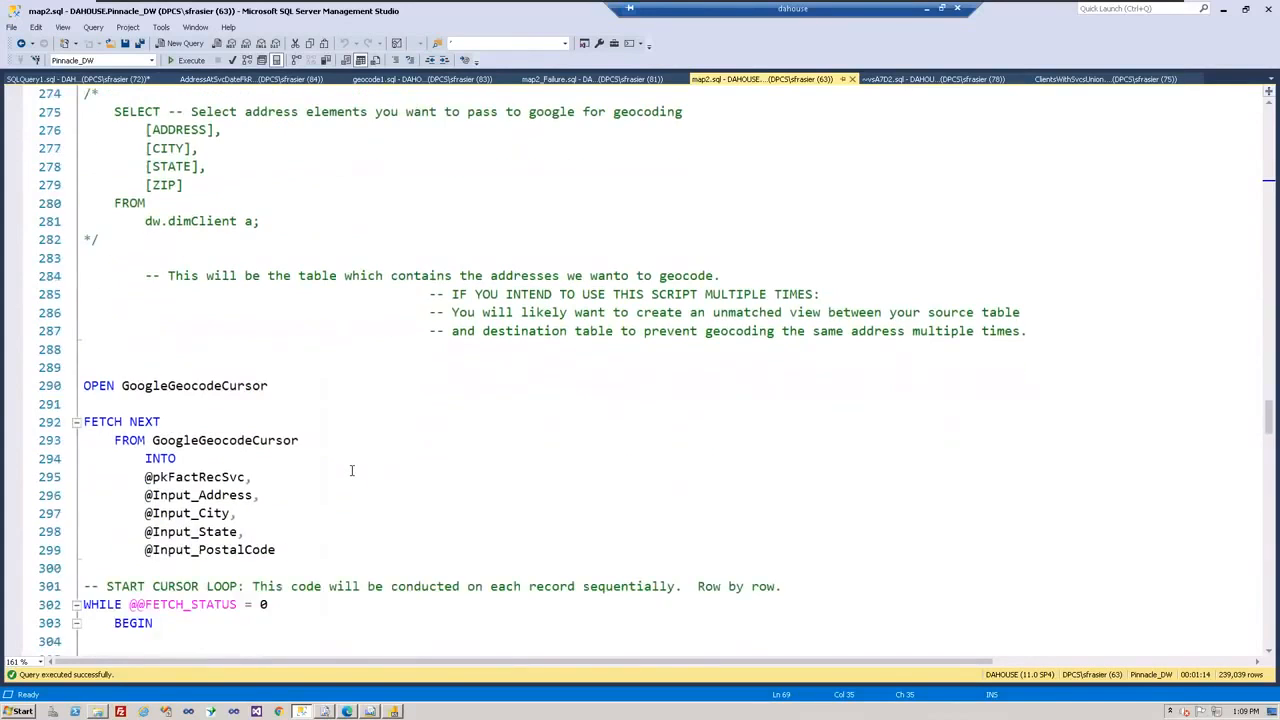
pyautogui.scroll(-3, 351, 470)
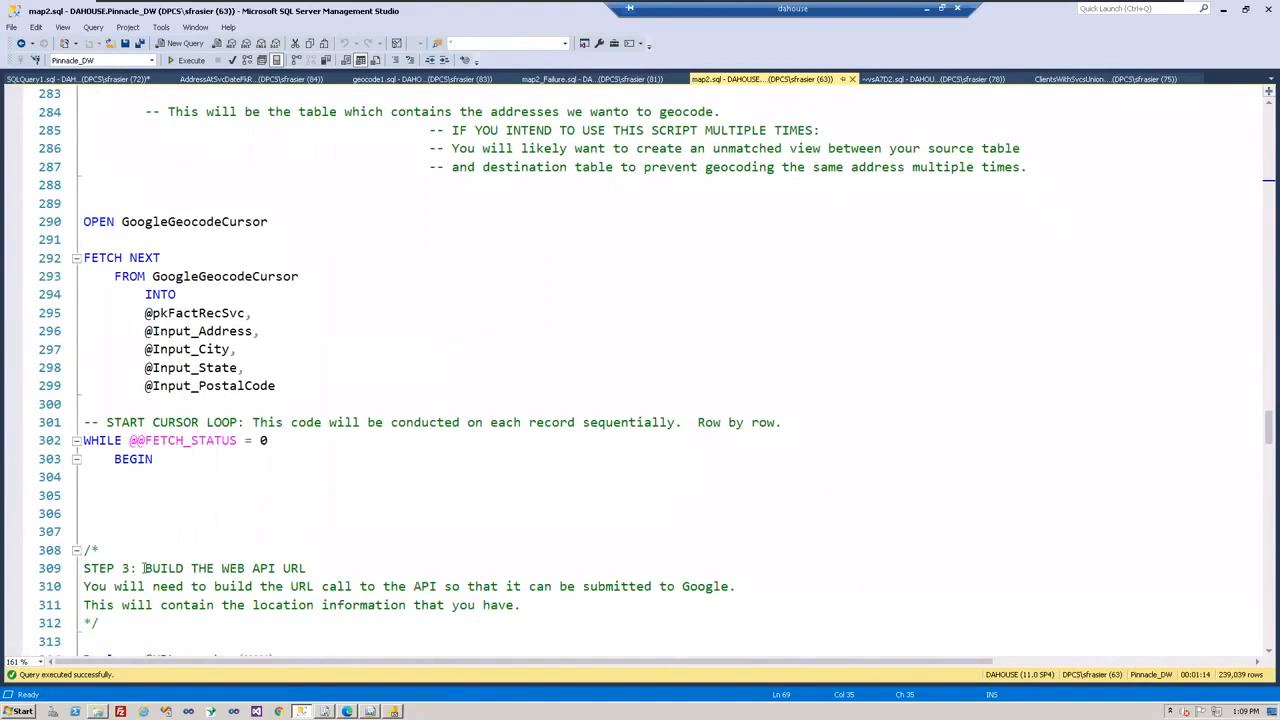
pyautogui.moveTo(143, 568); pyautogui.dragTo(548, 607)
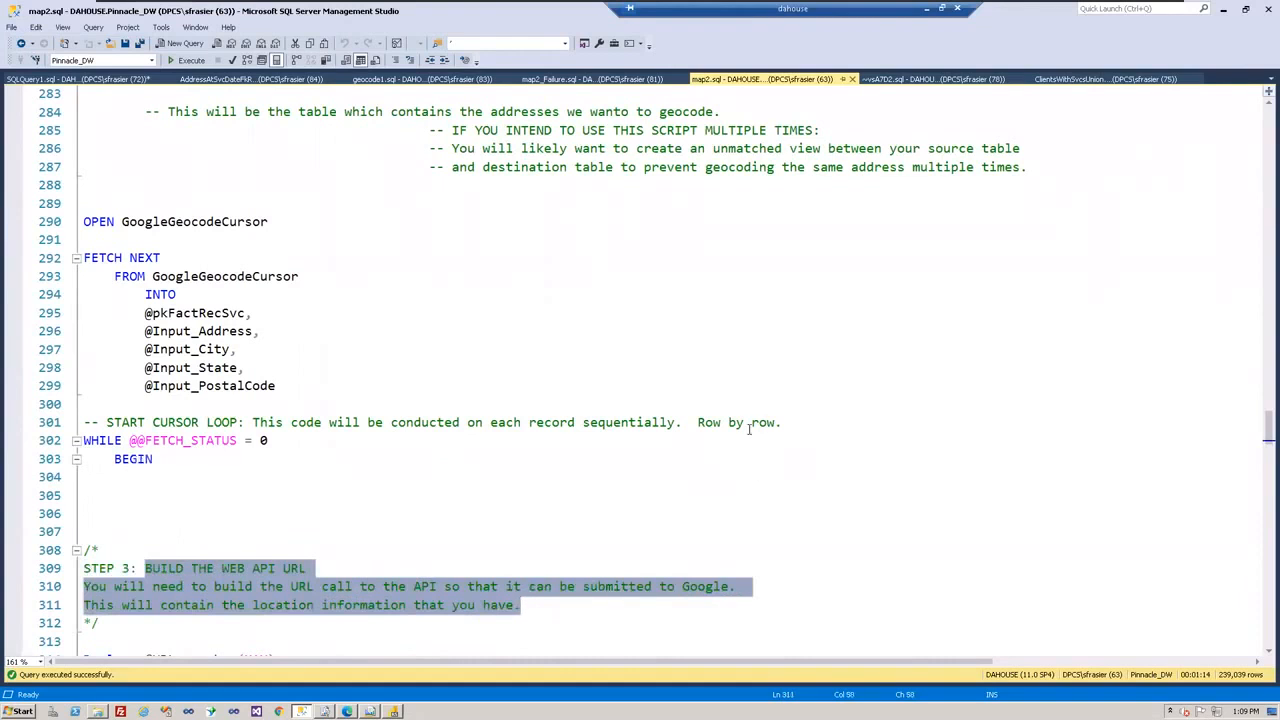
pyautogui.scroll(-1, 748, 428)
pyautogui.scroll(-1, 551, 379)
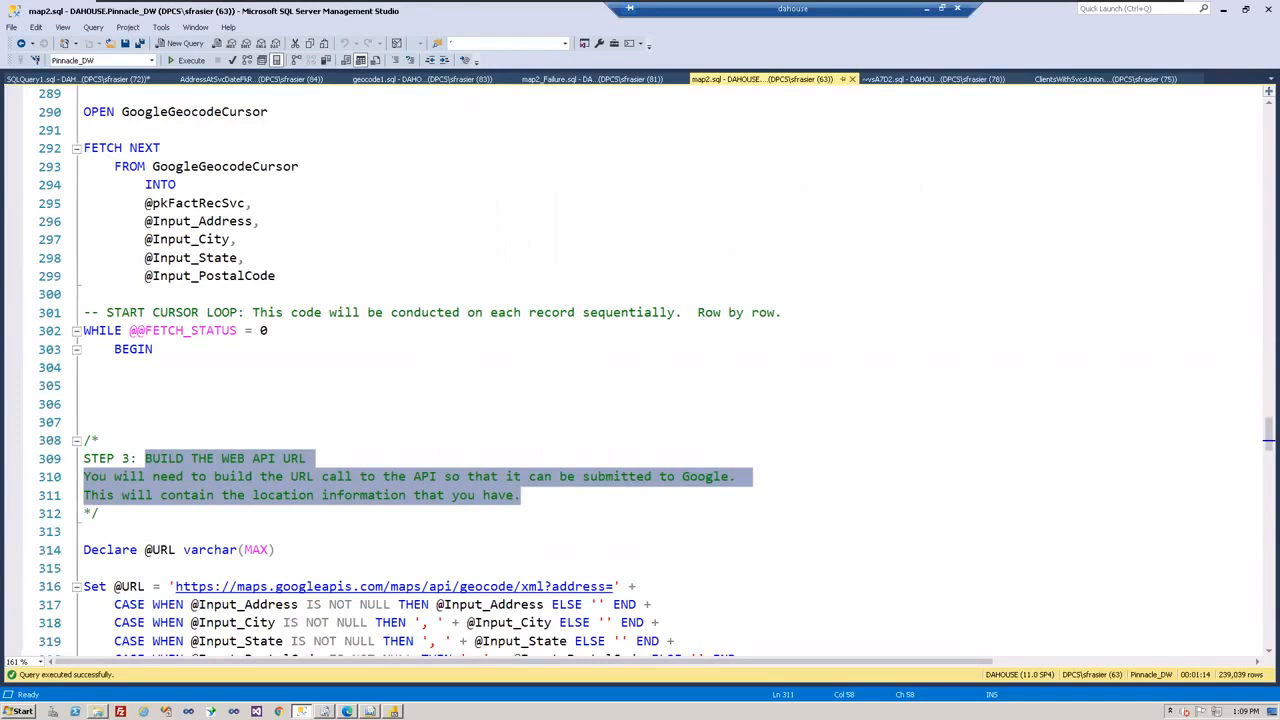
pyautogui.scroll(-12, 485, 289)
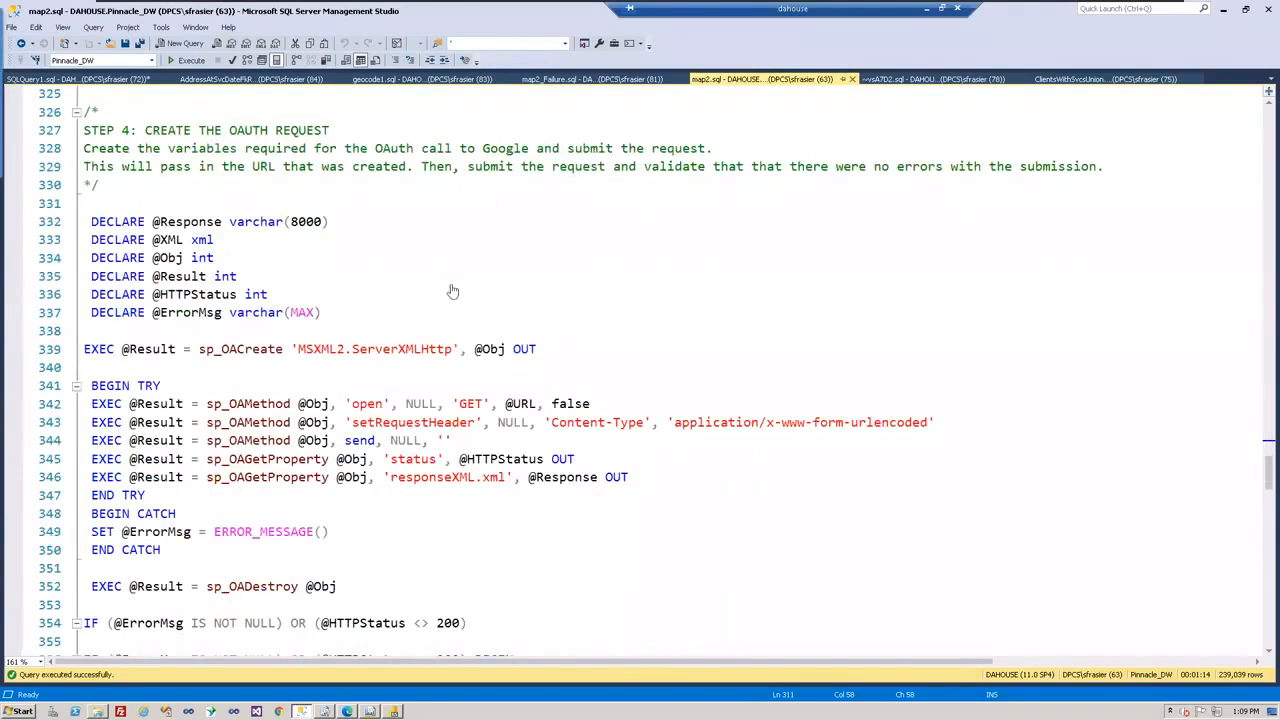
pyautogui.scroll(-2, 485, 289)
pyautogui.scroll(-7, 485, 289)
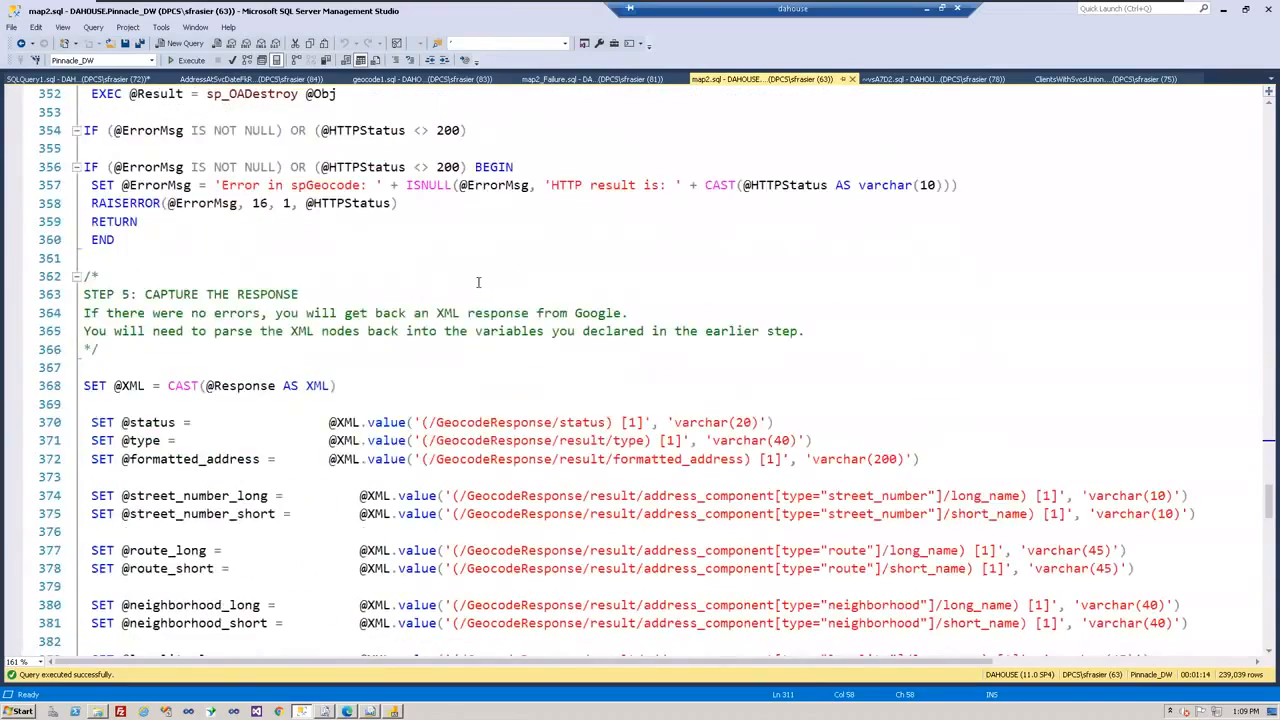
pyautogui.scroll(-7, 478, 282)
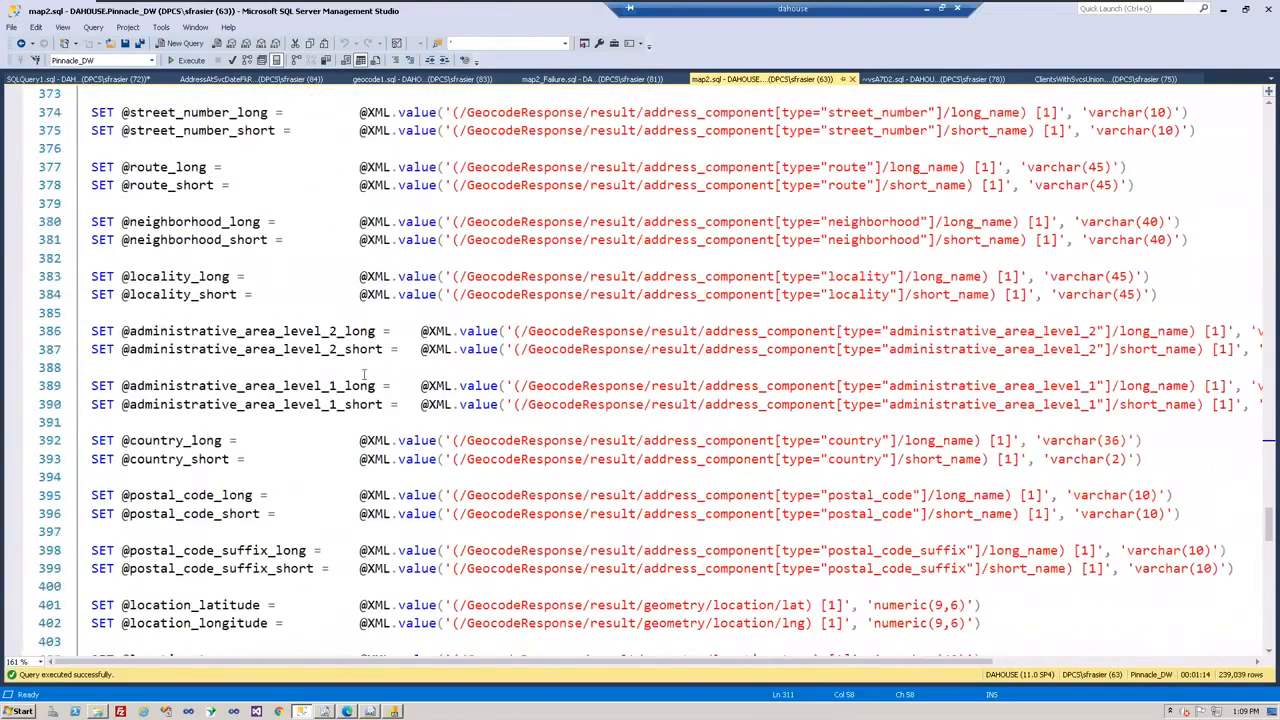
pyautogui.scroll(-6, 420, 390)
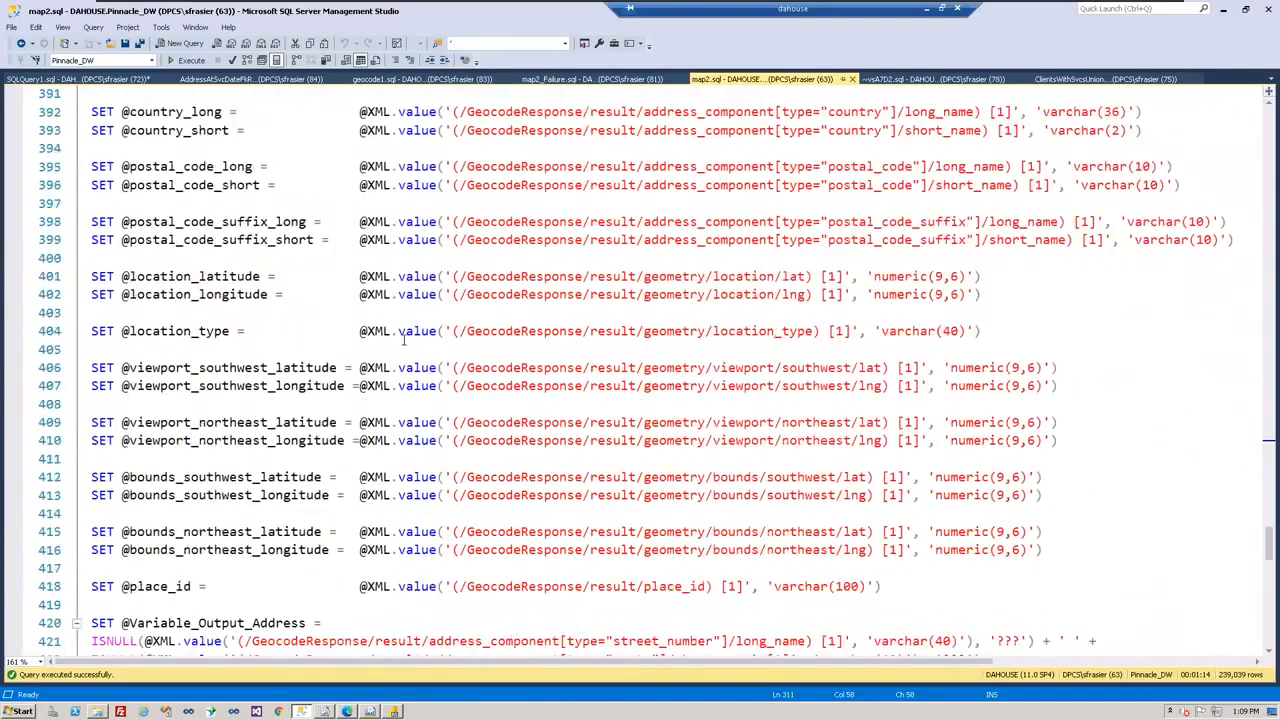
pyautogui.scroll(-5, 404, 340)
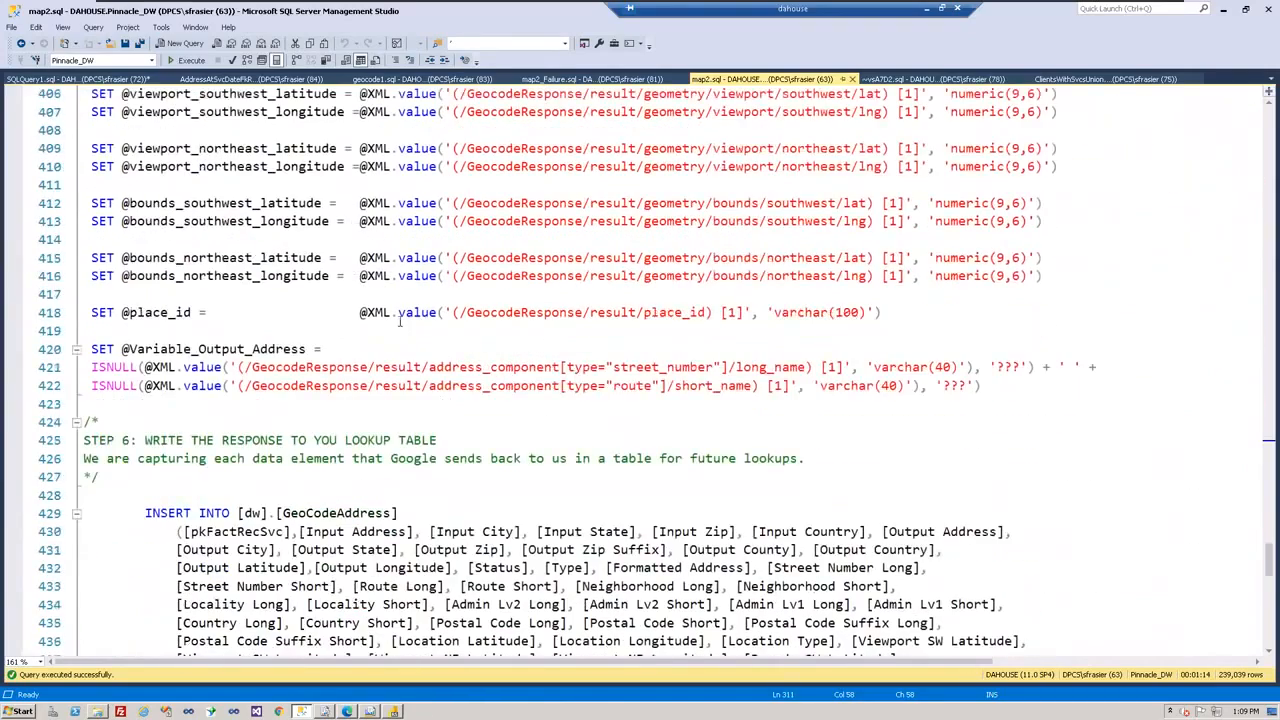
# Examine the Step 6 lookup table write, highlighting INSERT INTO [dw].[GeoCodeAddress], and the fetch and cursor closing code that follows it.
pyautogui.scroll(-3, 399, 320)
pyautogui.scroll(-3, 399, 316)
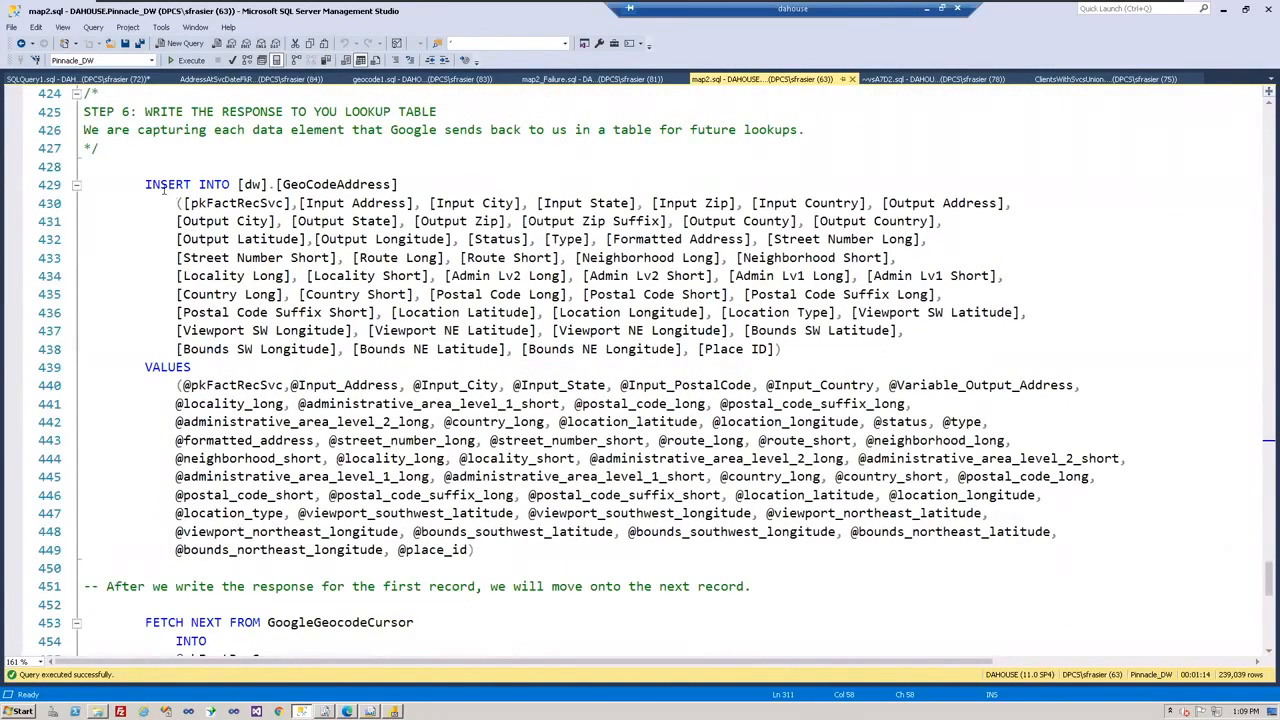
pyautogui.moveTo(145, 186); pyautogui.dragTo(422, 186)
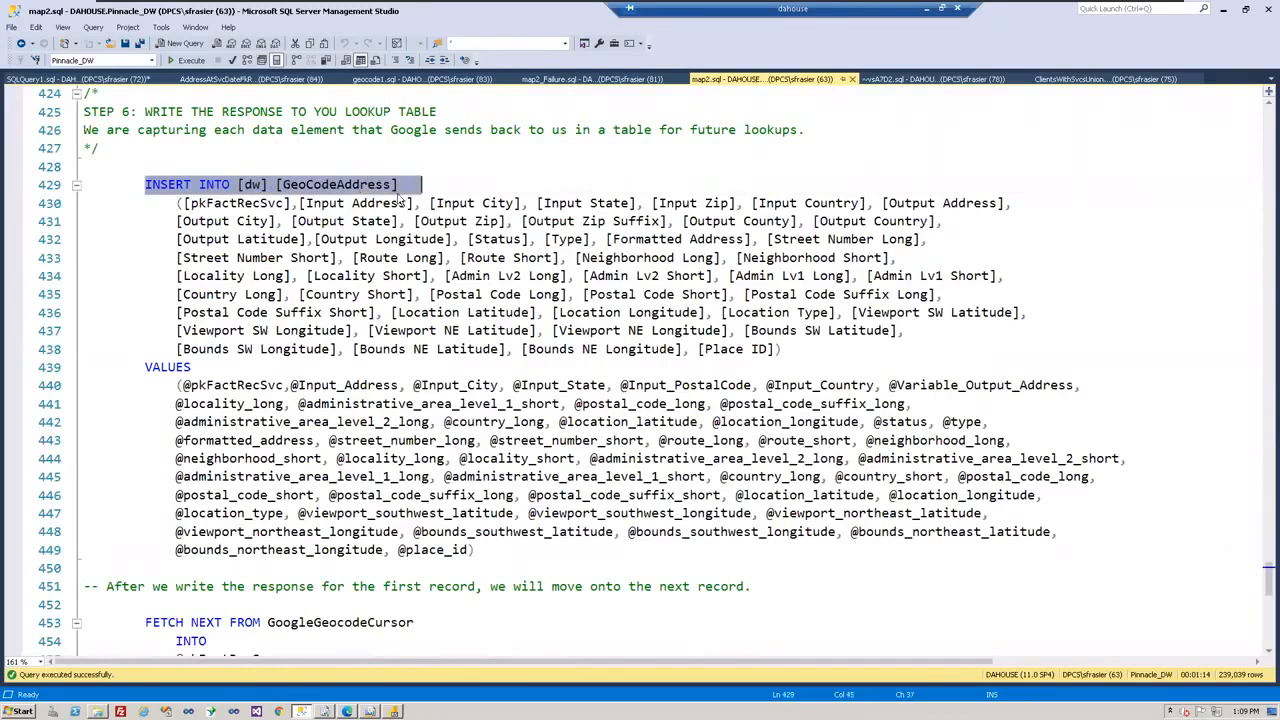
pyautogui.scroll(-2, 336, 226)
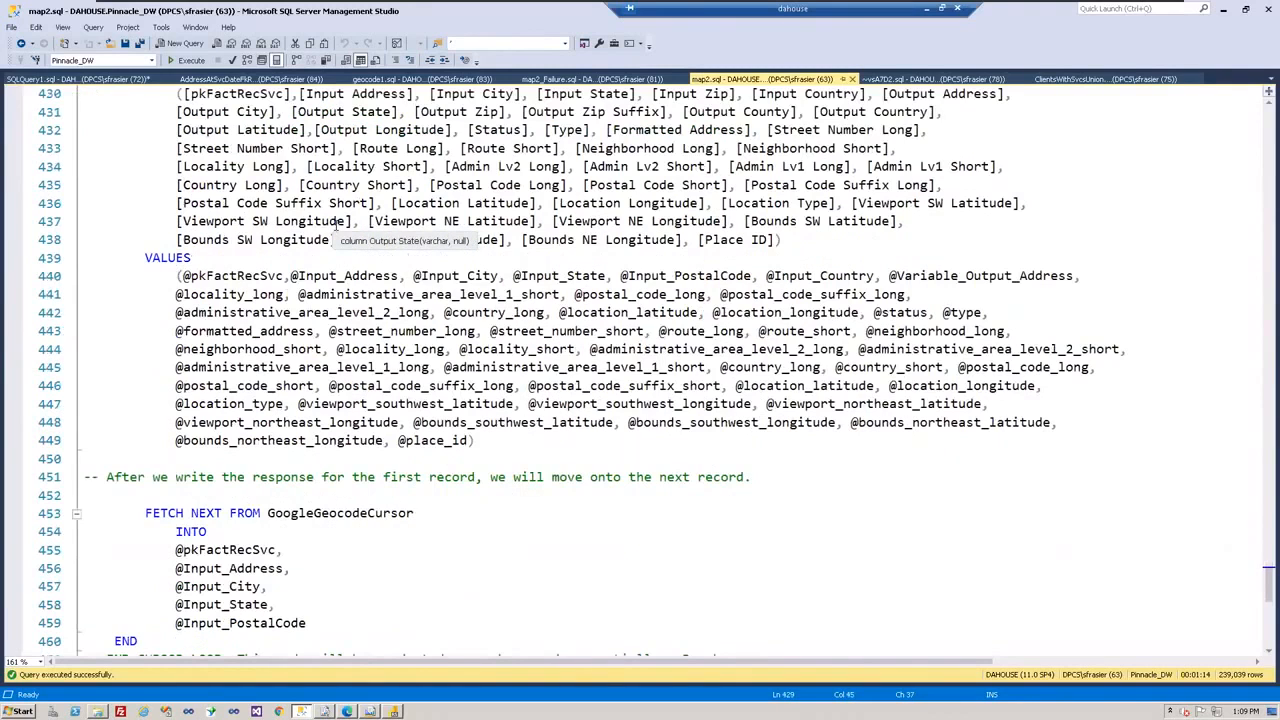
pyautogui.scroll(-5, 336, 226)
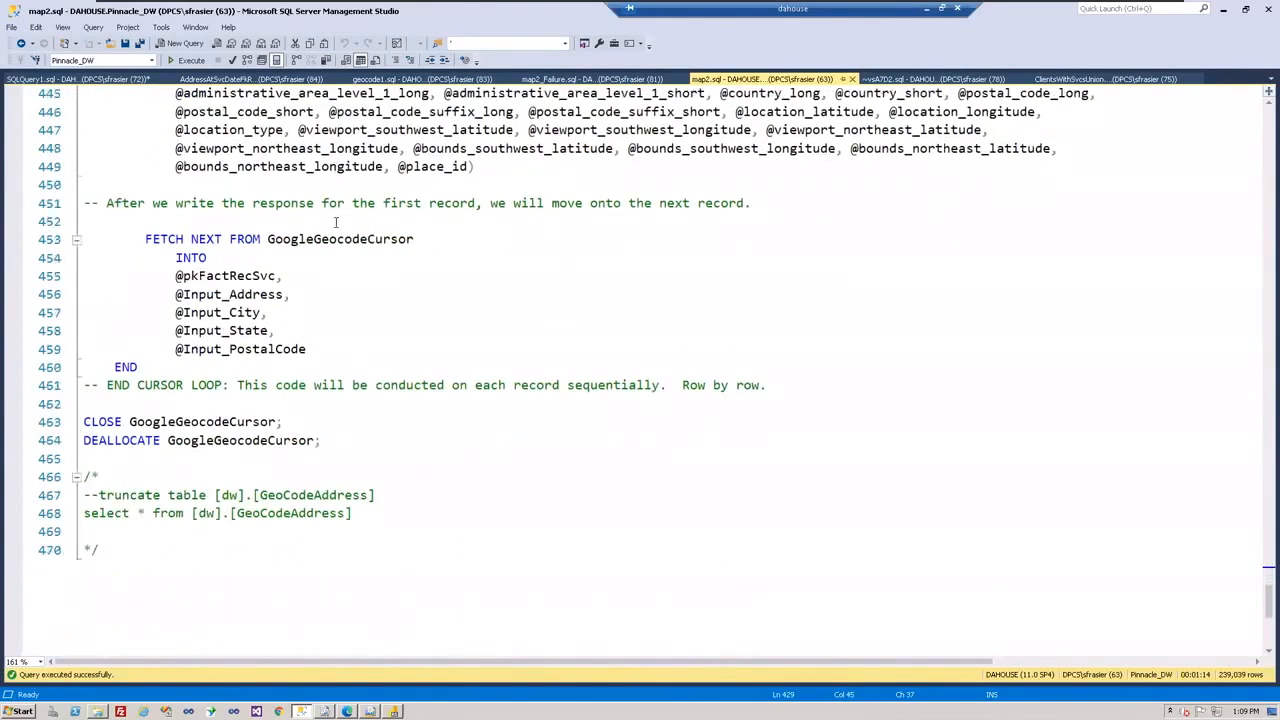
# Run only the commented-out "select * from [dw].[GeoCodeAddress]" statement at the script's end and view its results.
pyautogui.scroll(3, 336, 222)
pyautogui.scroll(-5, 336, 222)
pyautogui.moveTo(84, 404); pyautogui.dragTo(391, 422)
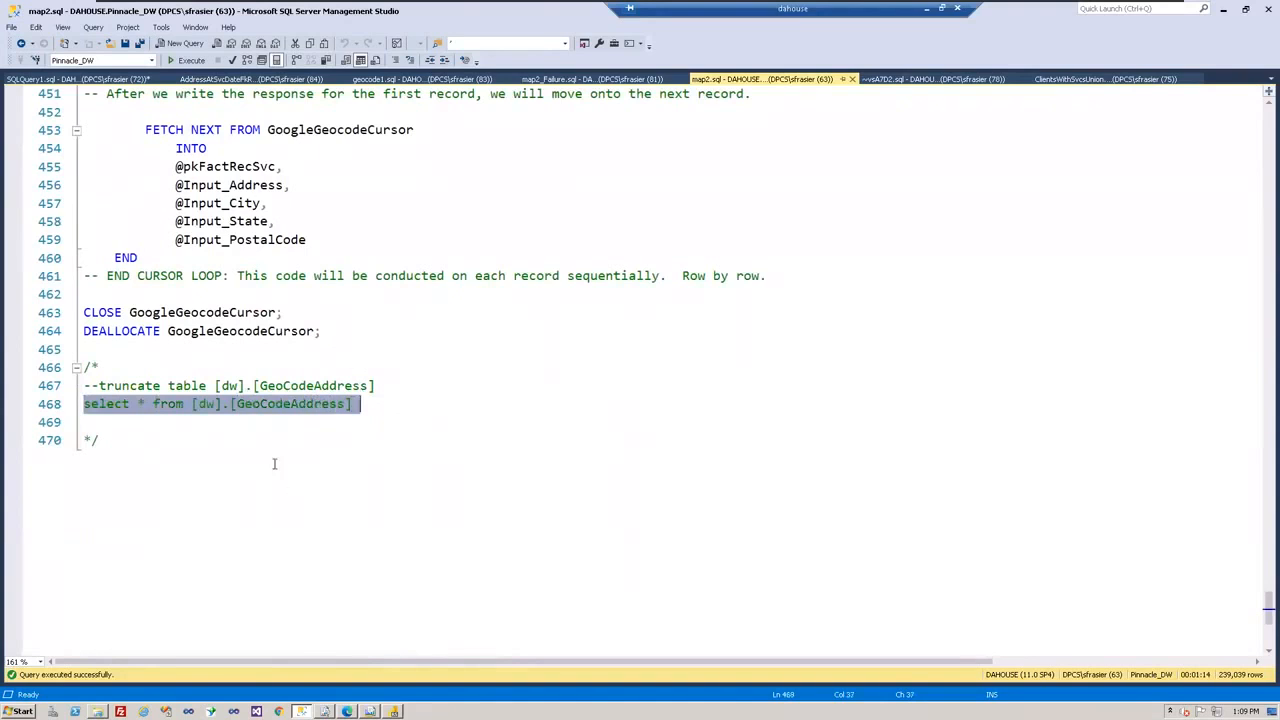
pyautogui.click(187, 62)
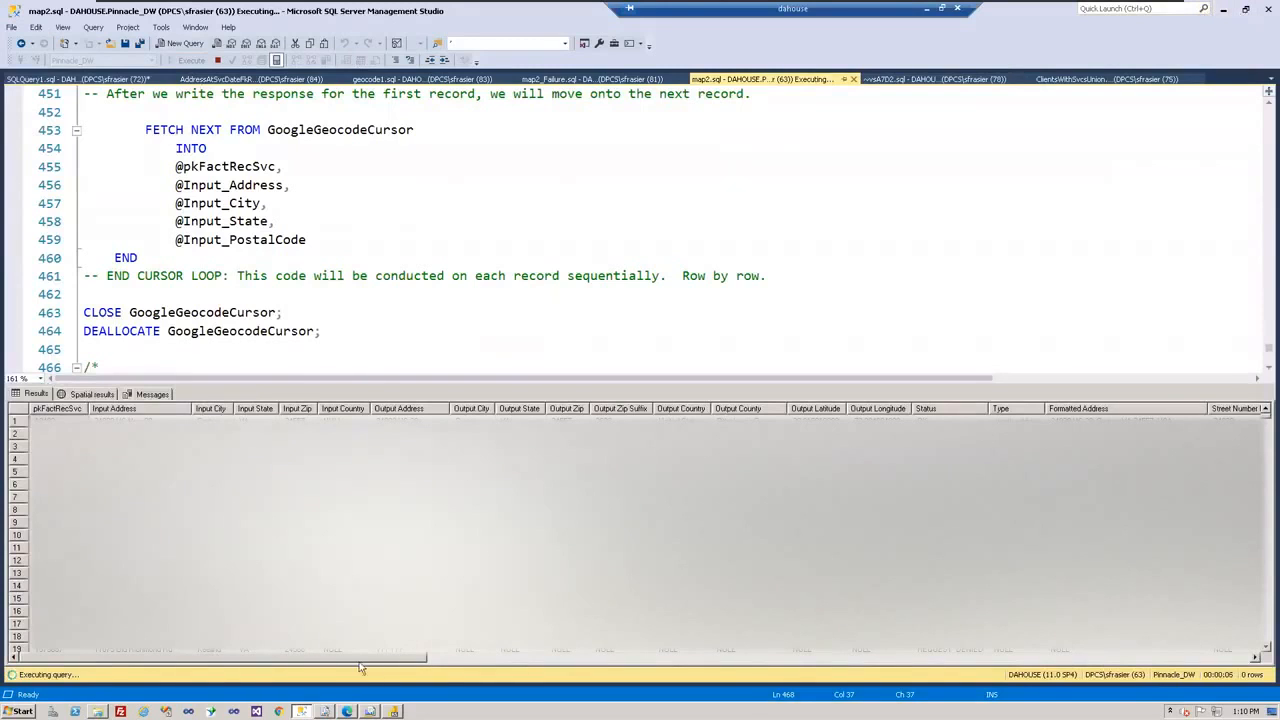
pyautogui.moveTo(391, 659); pyautogui.dragTo(250, 657)
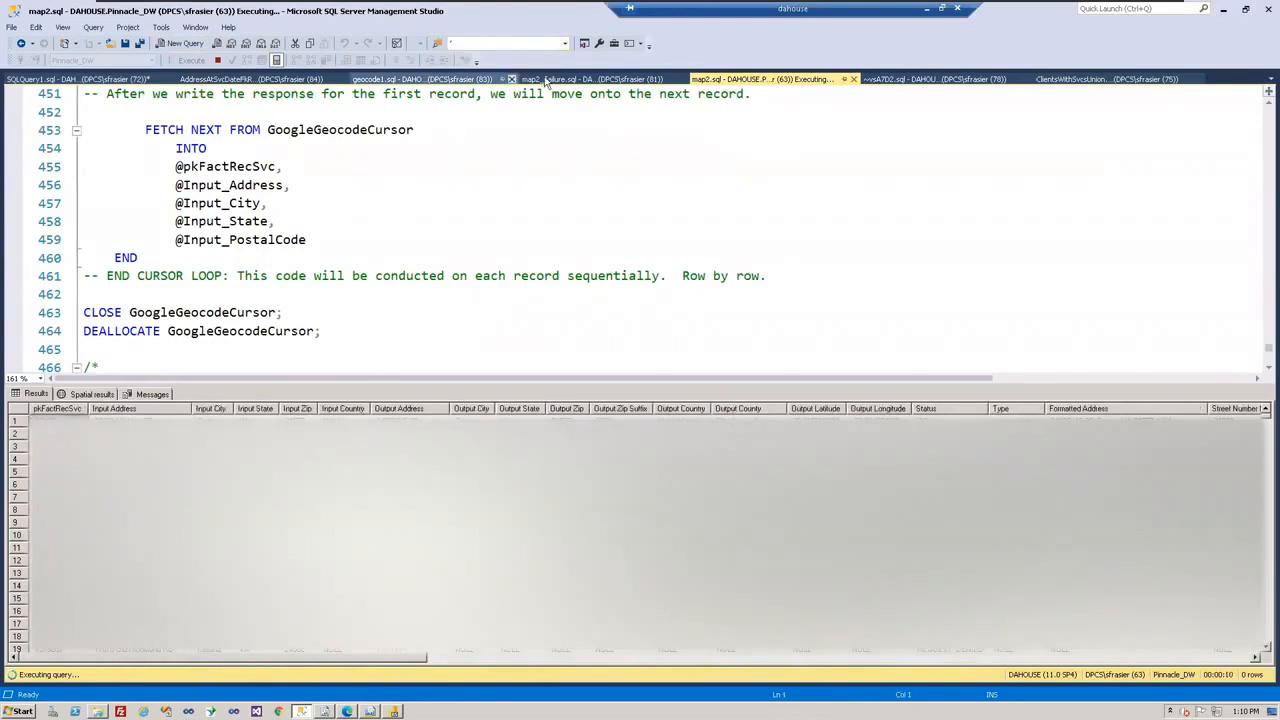
# Review the map2_Failure.sql cursor script, the SQLQuery1.sql client geocode query and the AddressAtSvcDateFkRecSvcOnly.sql address query.
pyautogui.click(592, 79)
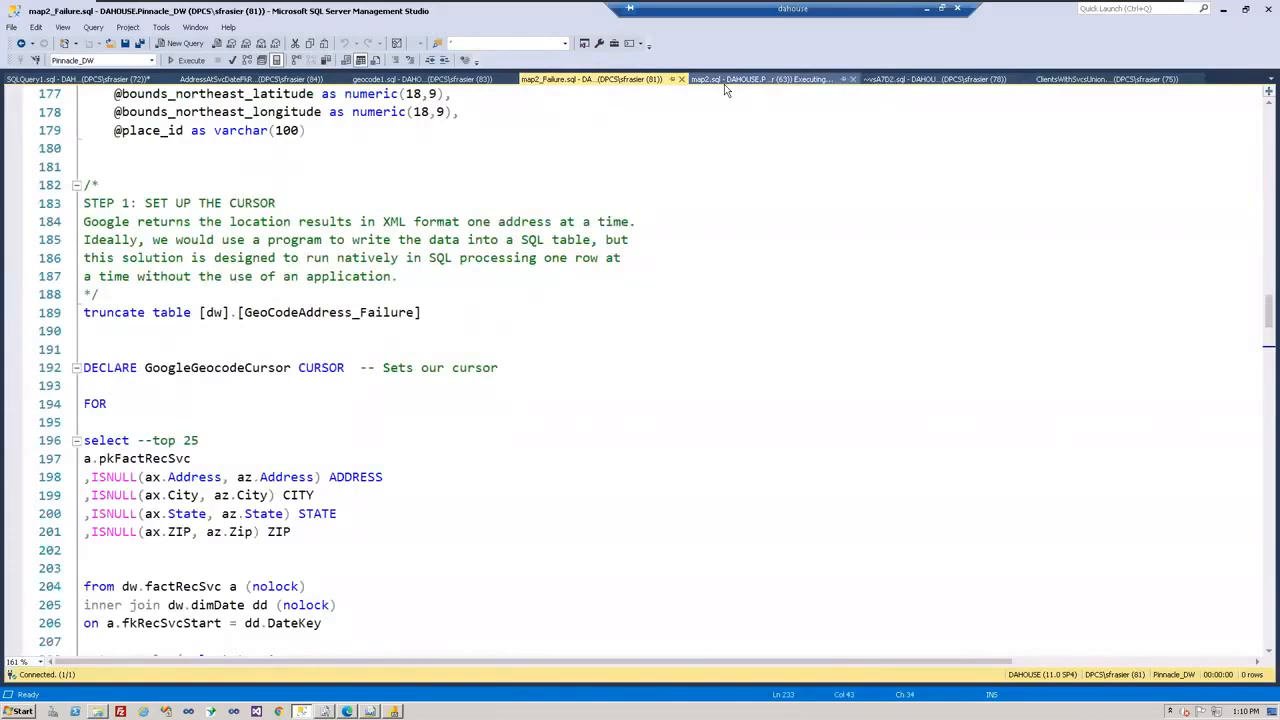
pyautogui.scroll(-3, 526, 325)
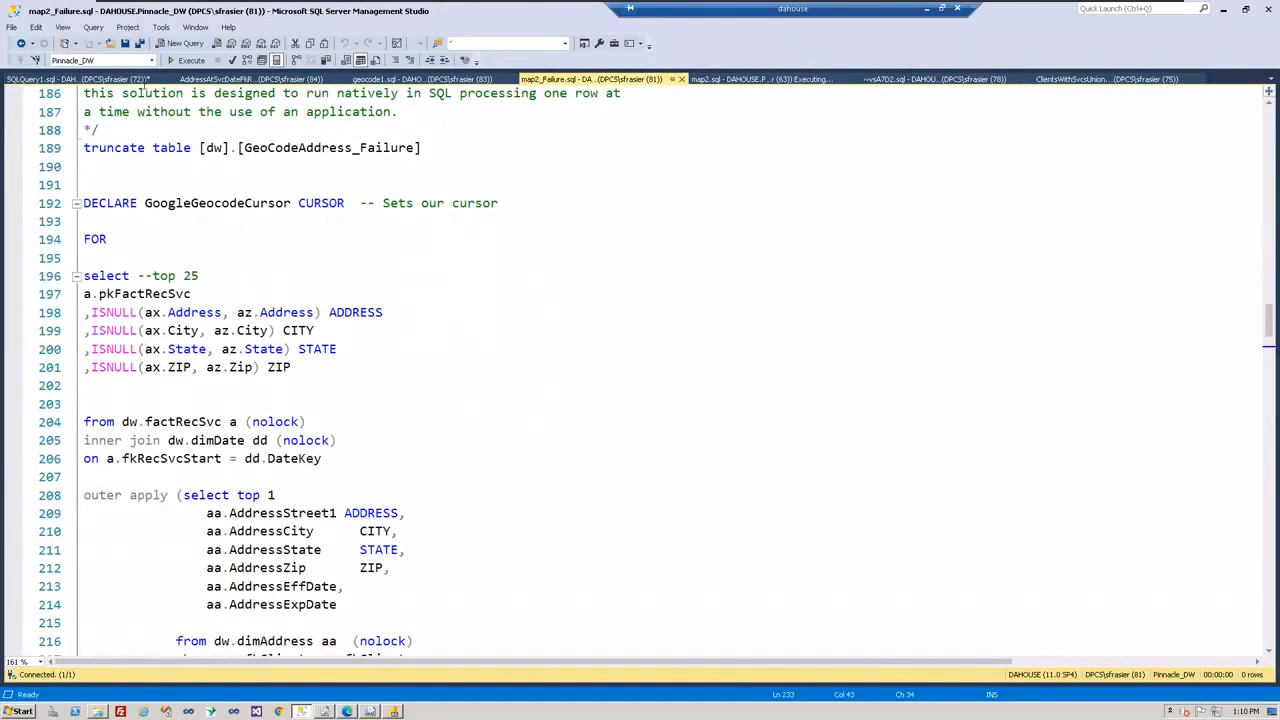
pyautogui.click(62, 80)
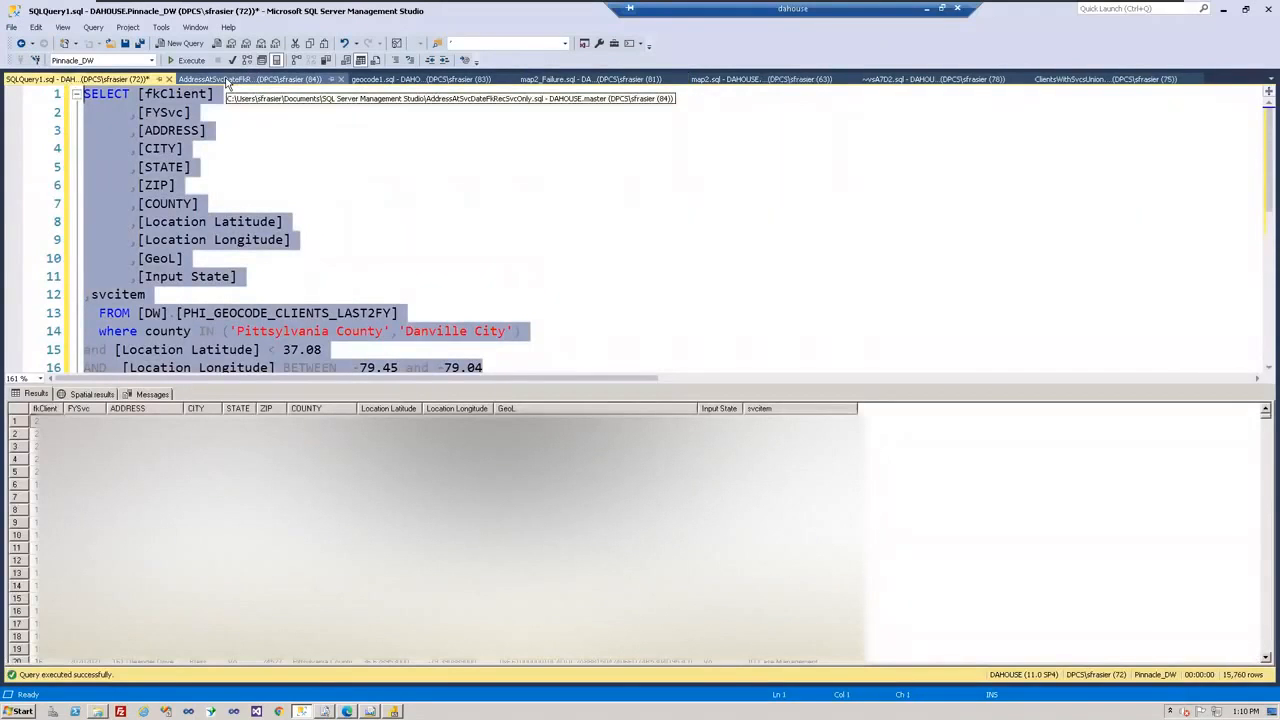
pyautogui.click(228, 80)
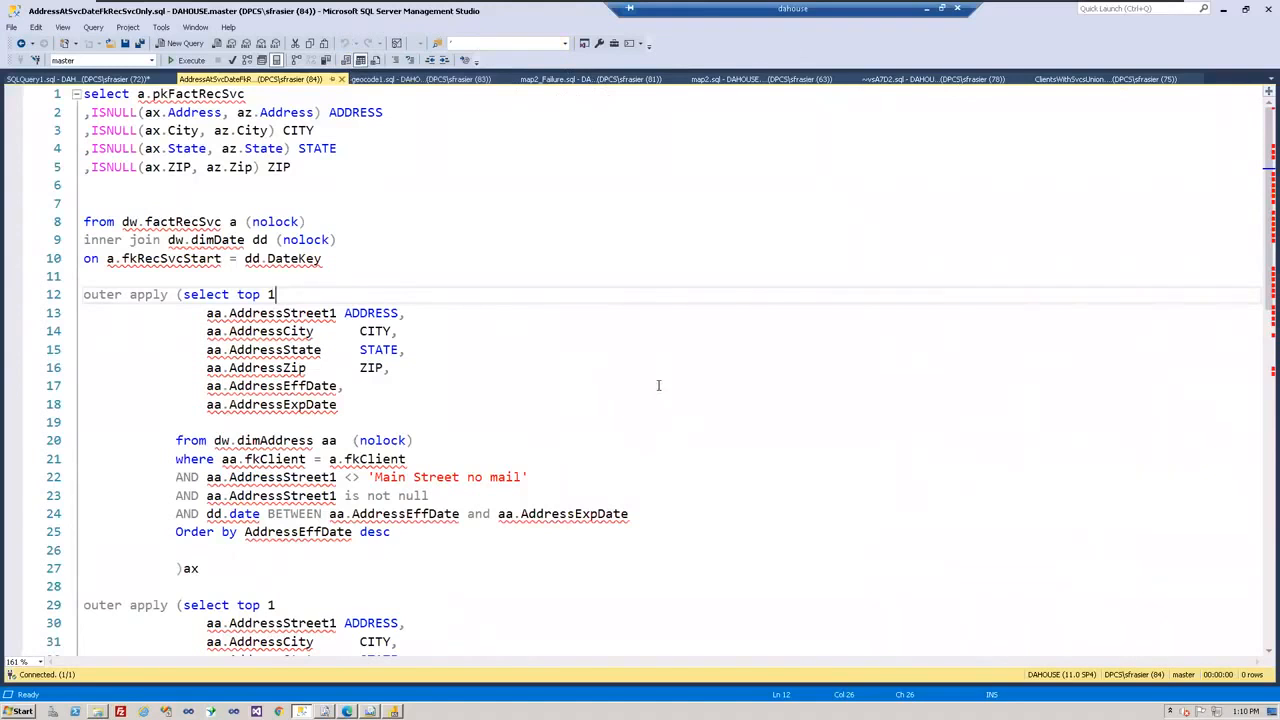
pyautogui.scroll(-4, 533, 389)
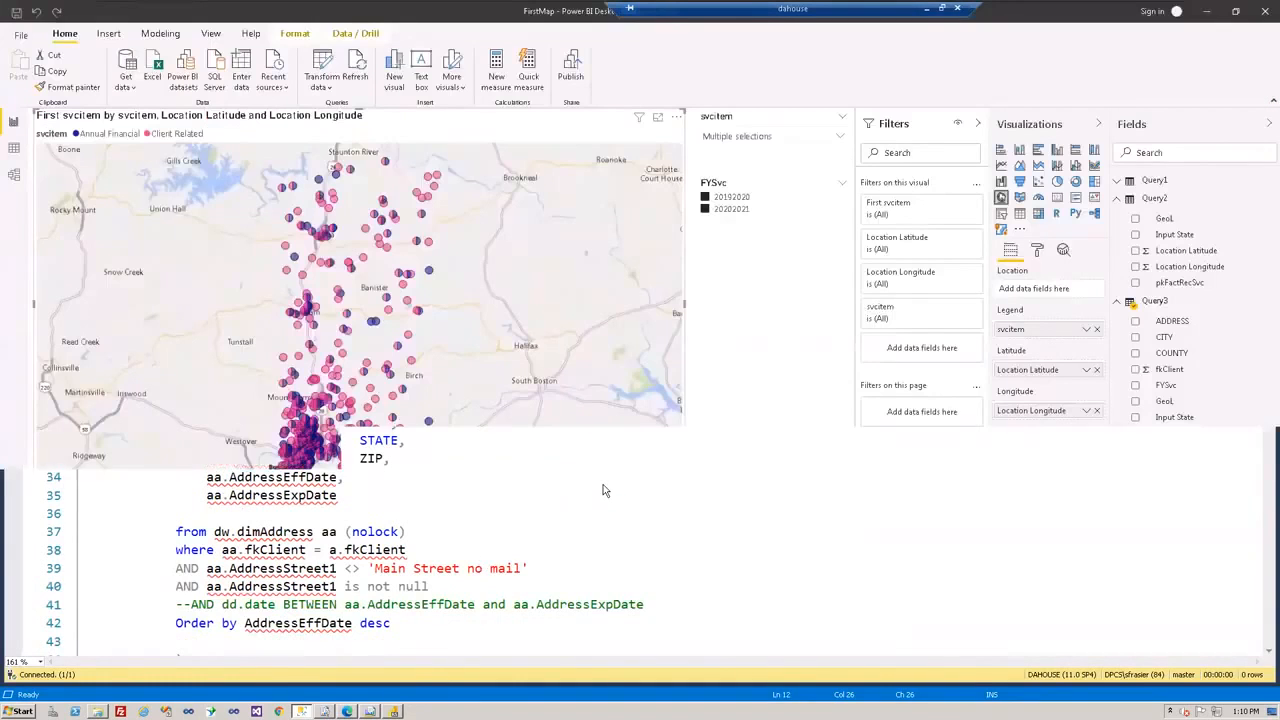
# Switch to the FirstMap report in Power BI Desktop, add a blank page and view the common data sources.
pyautogui.hotkey('alt', 'Tab')
pyautogui.click(221, 674)
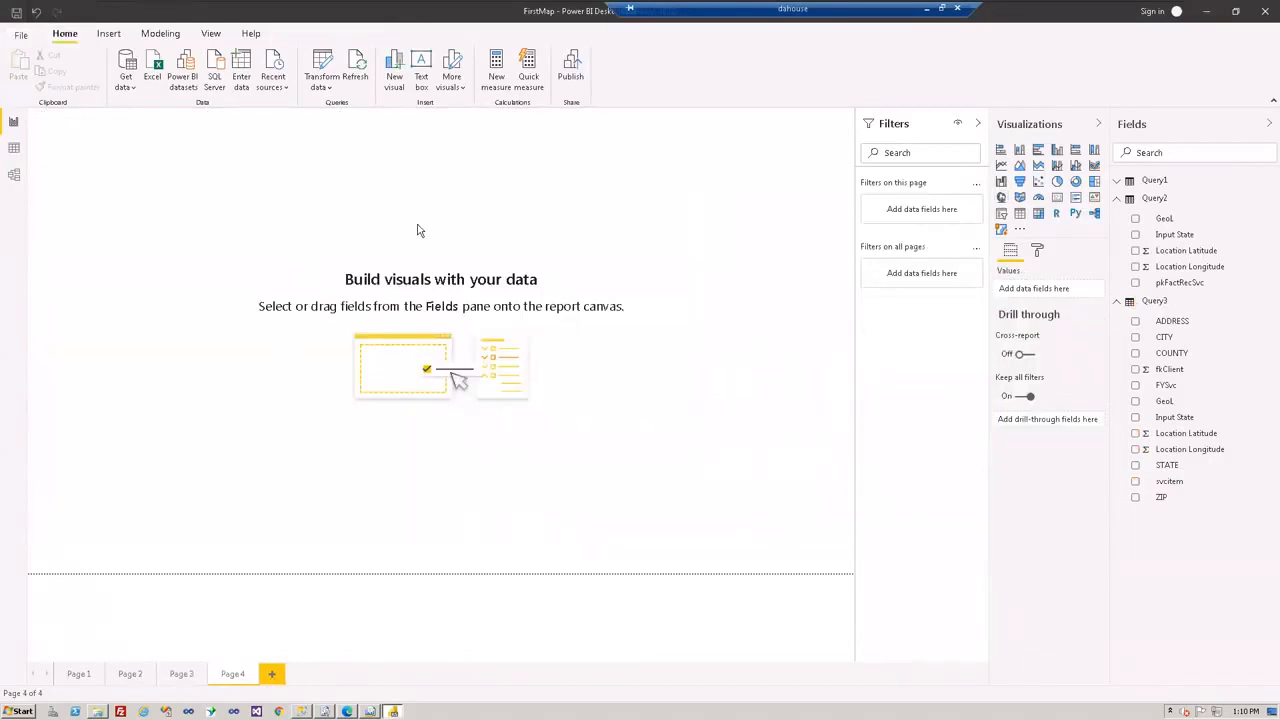
pyautogui.click(124, 88)
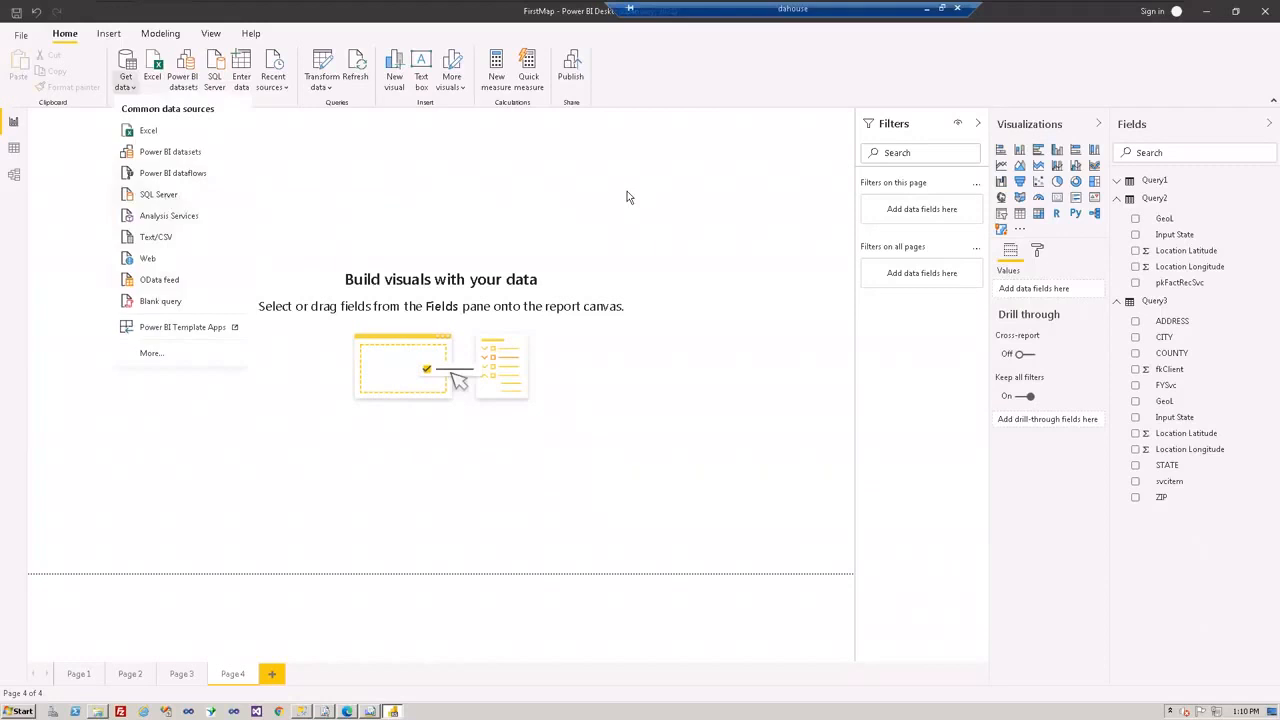
pyautogui.click(598, 221)
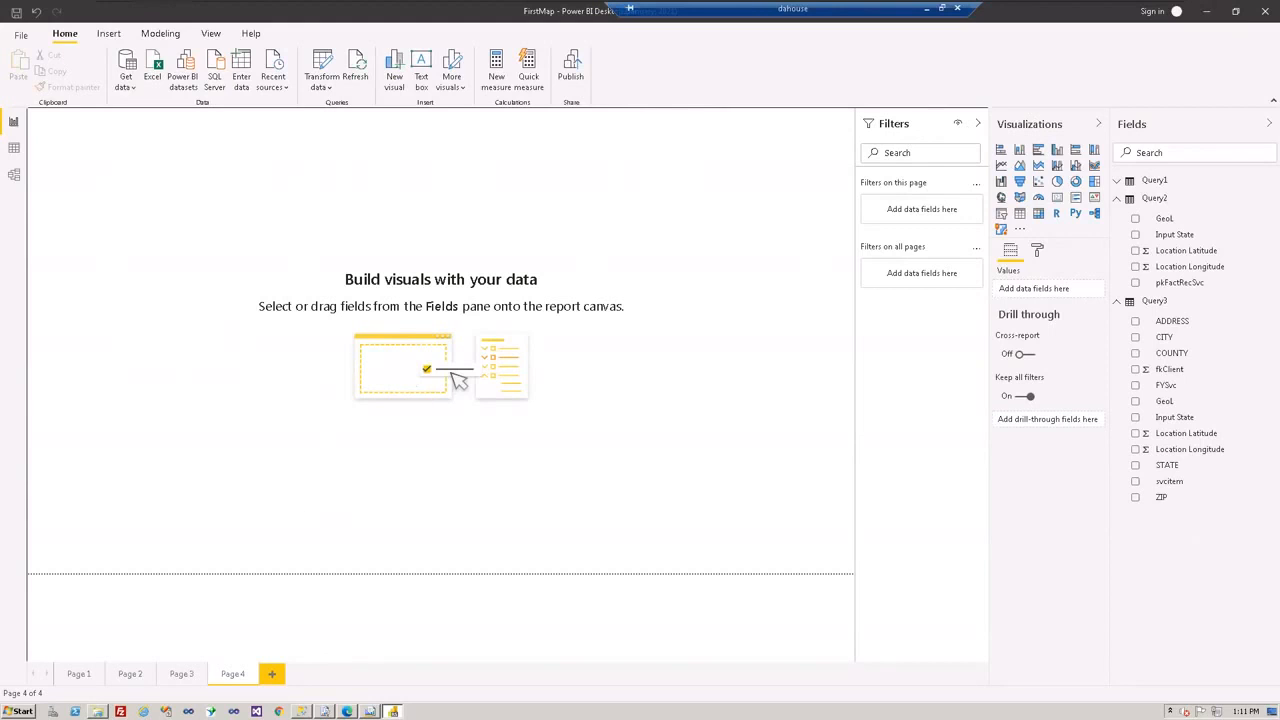
# Launch a new Power BI Desktop (January 2021) report and start a connection to a SQL Server database.
pyautogui.click(22, 710)
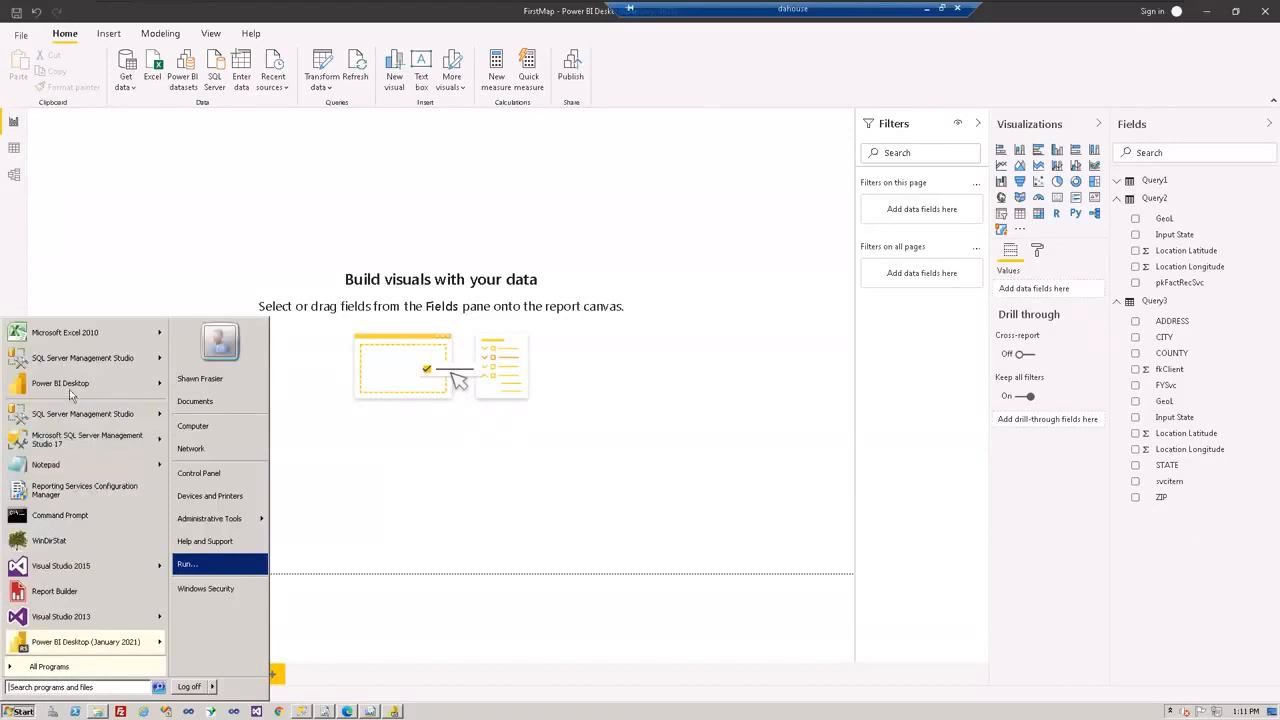
pyautogui.click(95, 641)
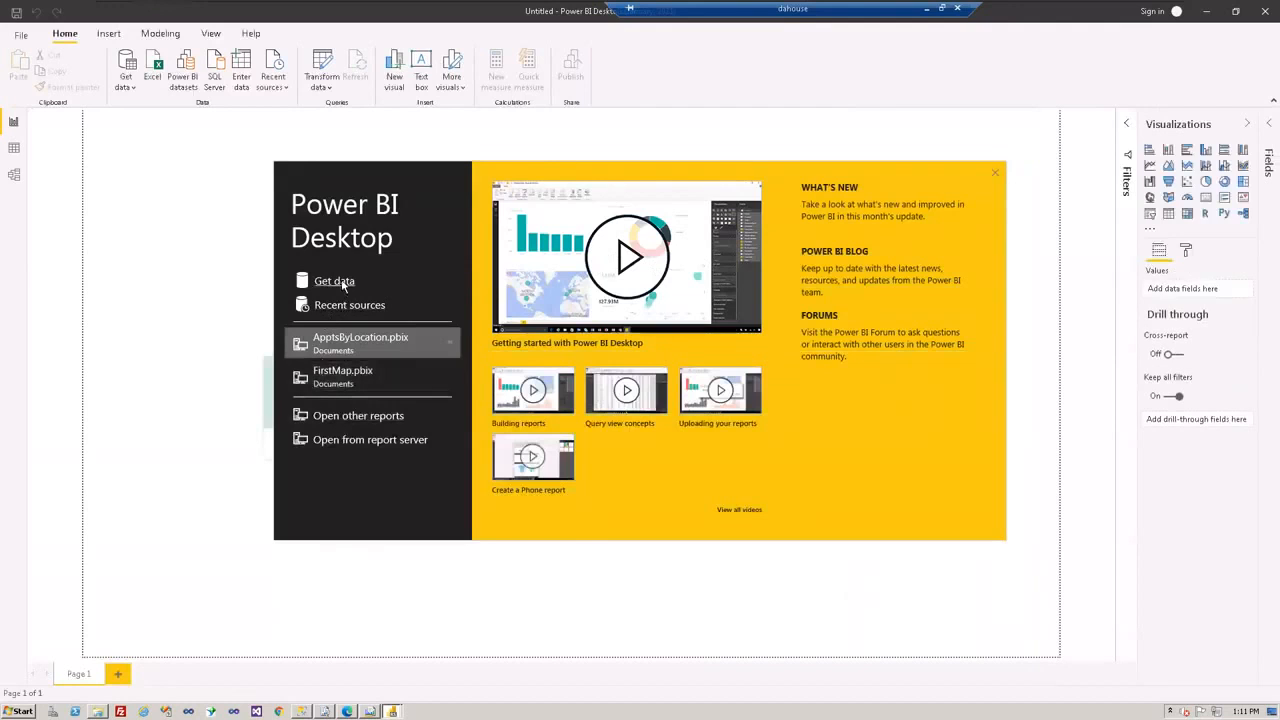
pyautogui.press('Escape')
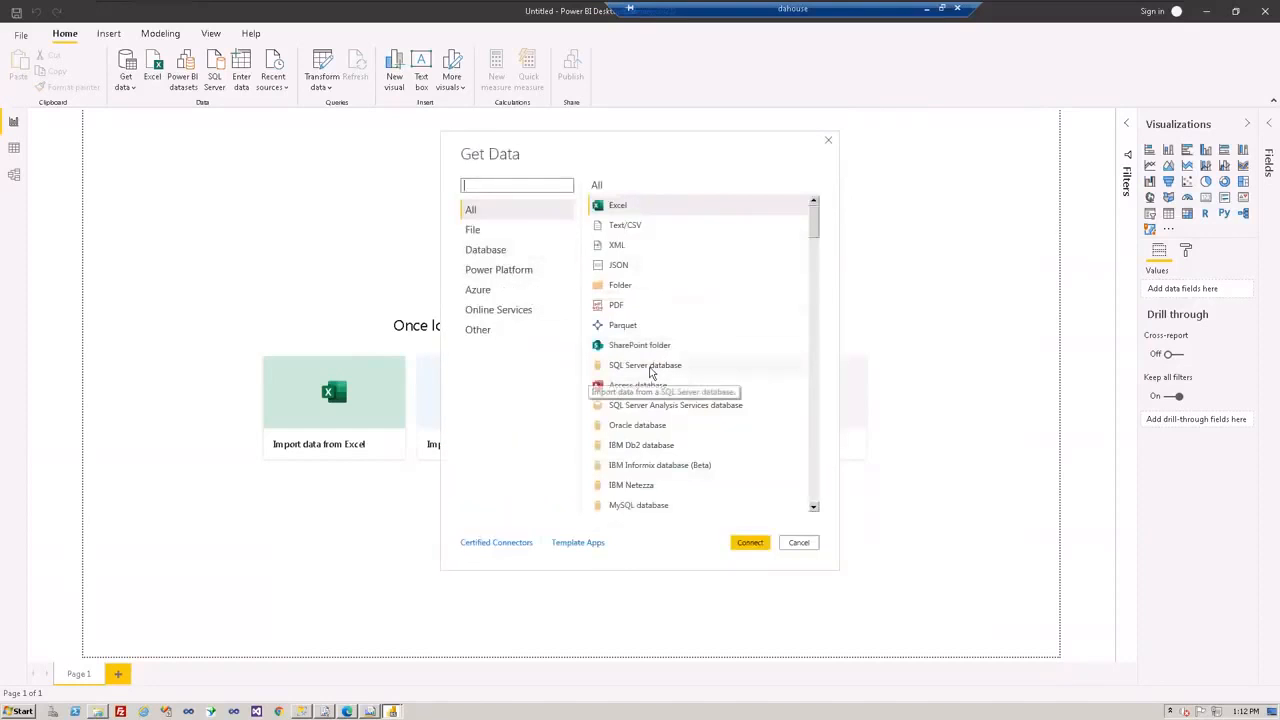
pyautogui.click(650, 368)
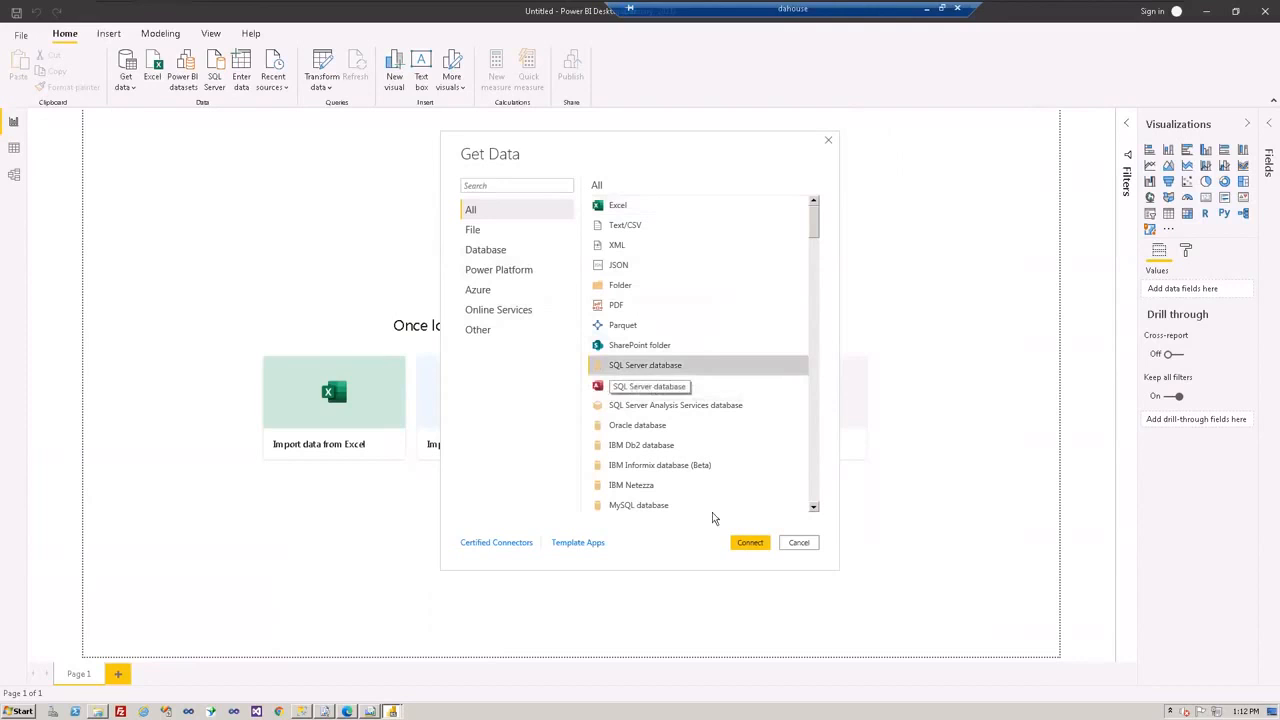
pyautogui.click(752, 545)
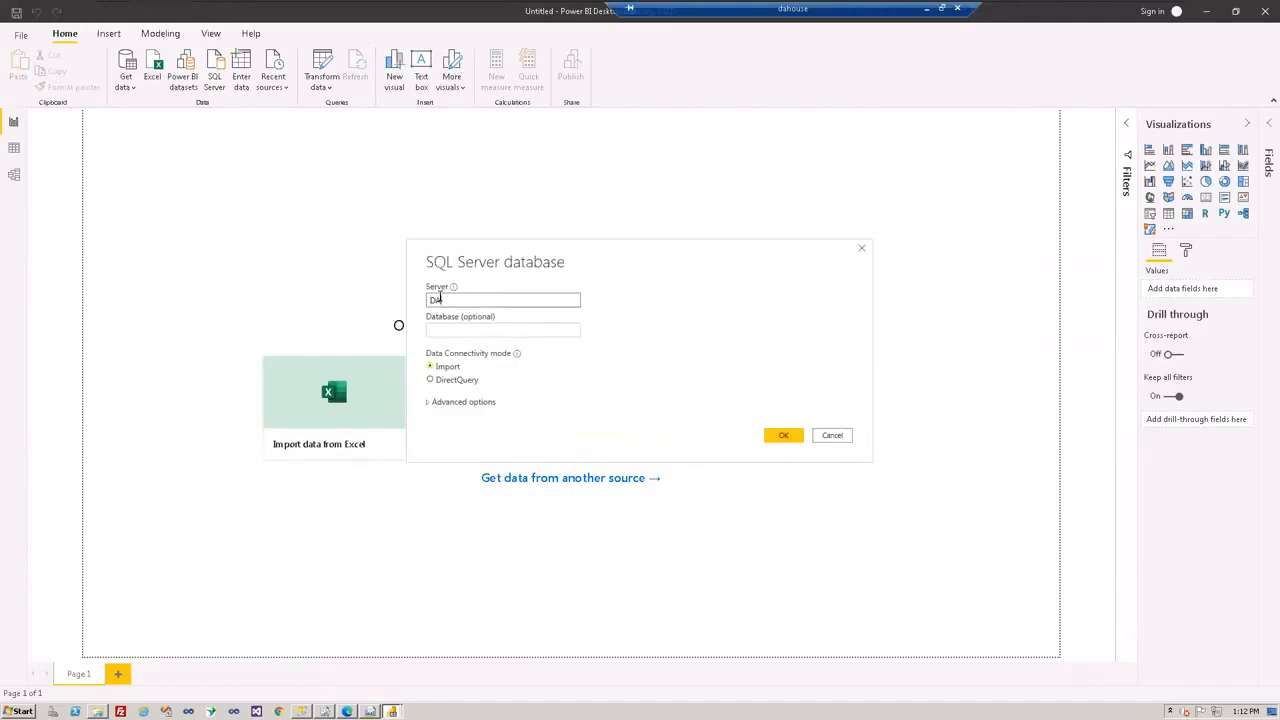
# Set the server to DAHouse and the database to Pinnacle_DW, and paste the PHI_GEOCODE_CLIENTS_LAST2FY query as the SQL statement.
pyautogui.press('Tab')
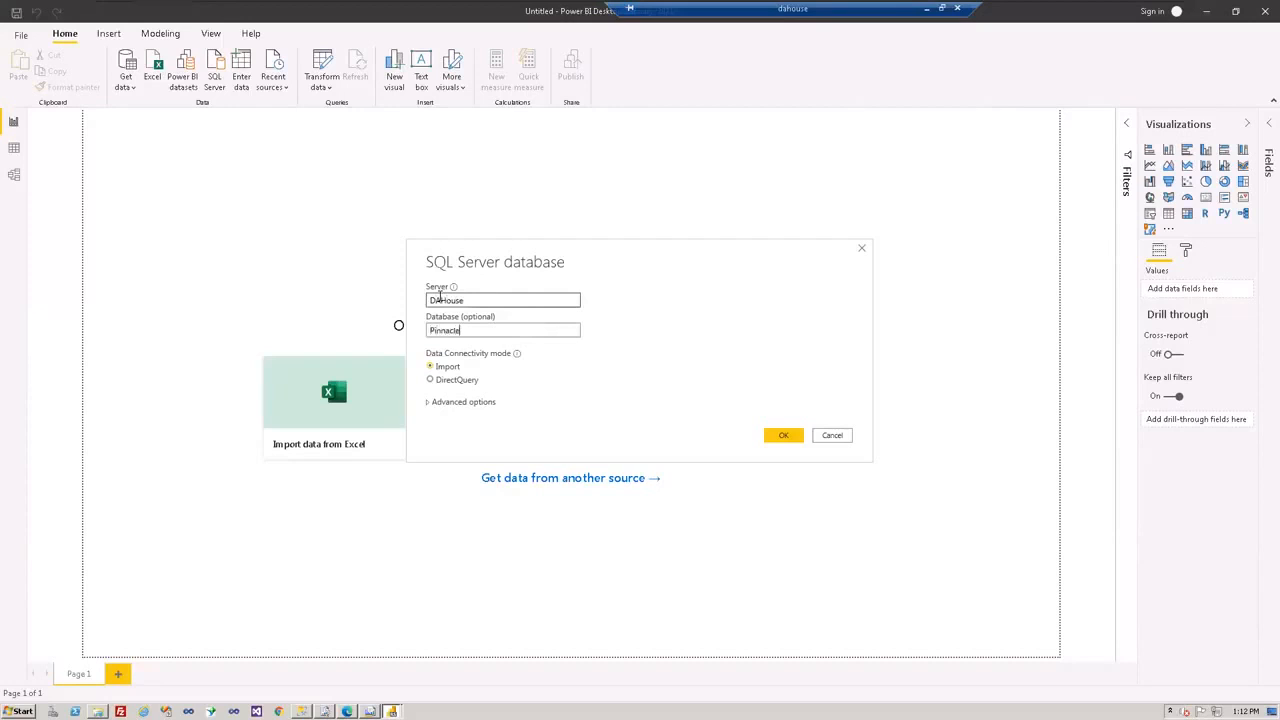
pyautogui.click(783, 435)
pyautogui.click(544, 472)
pyautogui.hotkey('ctrl', 'v')
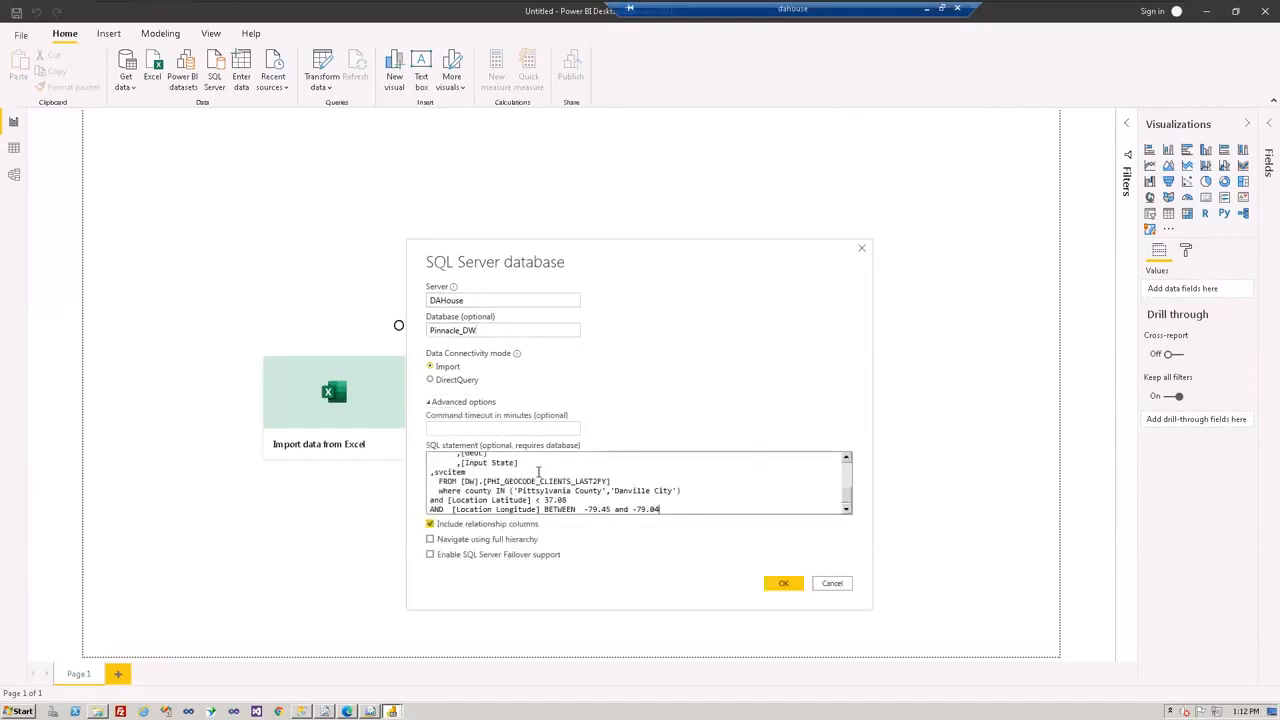
pyautogui.moveTo(847, 495)
pyautogui.mouseDown()
pyautogui.moveTo(848, 468)
pyautogui.moveTo(847, 510)
pyautogui.mouseUp()
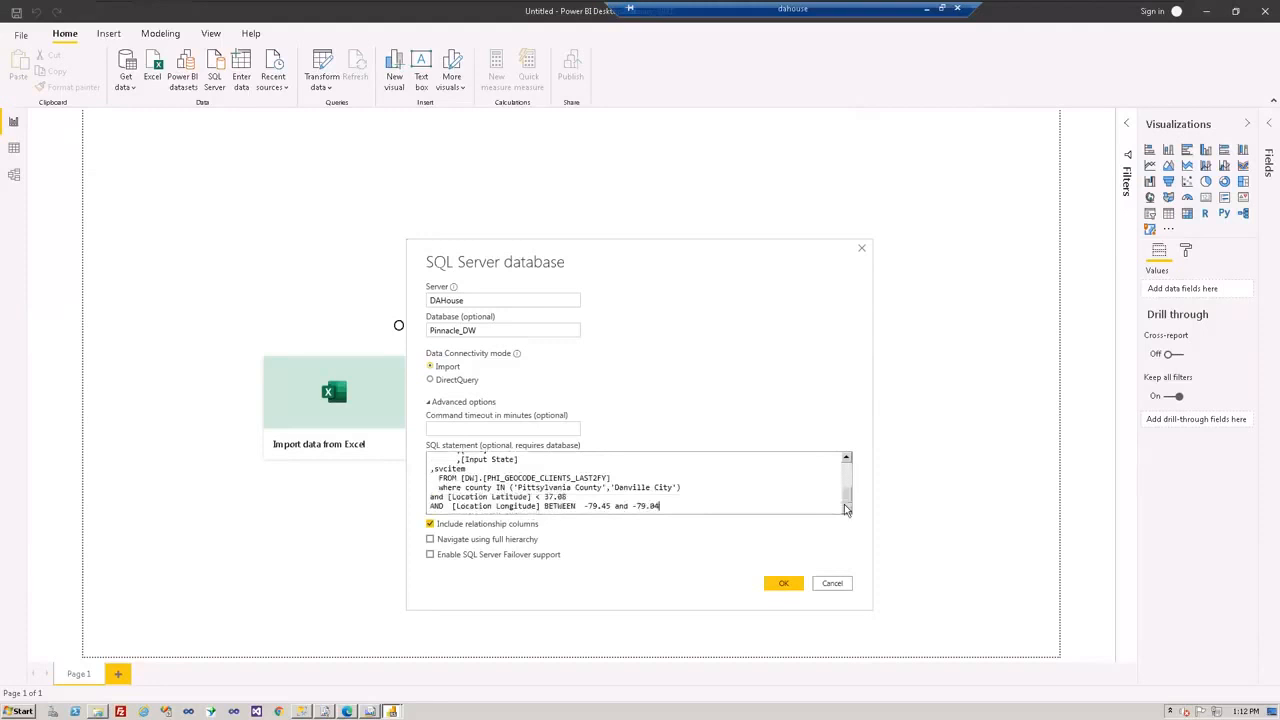
pyautogui.scroll(5, 845, 507)
# Submit the SQL Server connection, load the previewed query data into the report and dismiss the load summary.
pyautogui.click(781, 583)
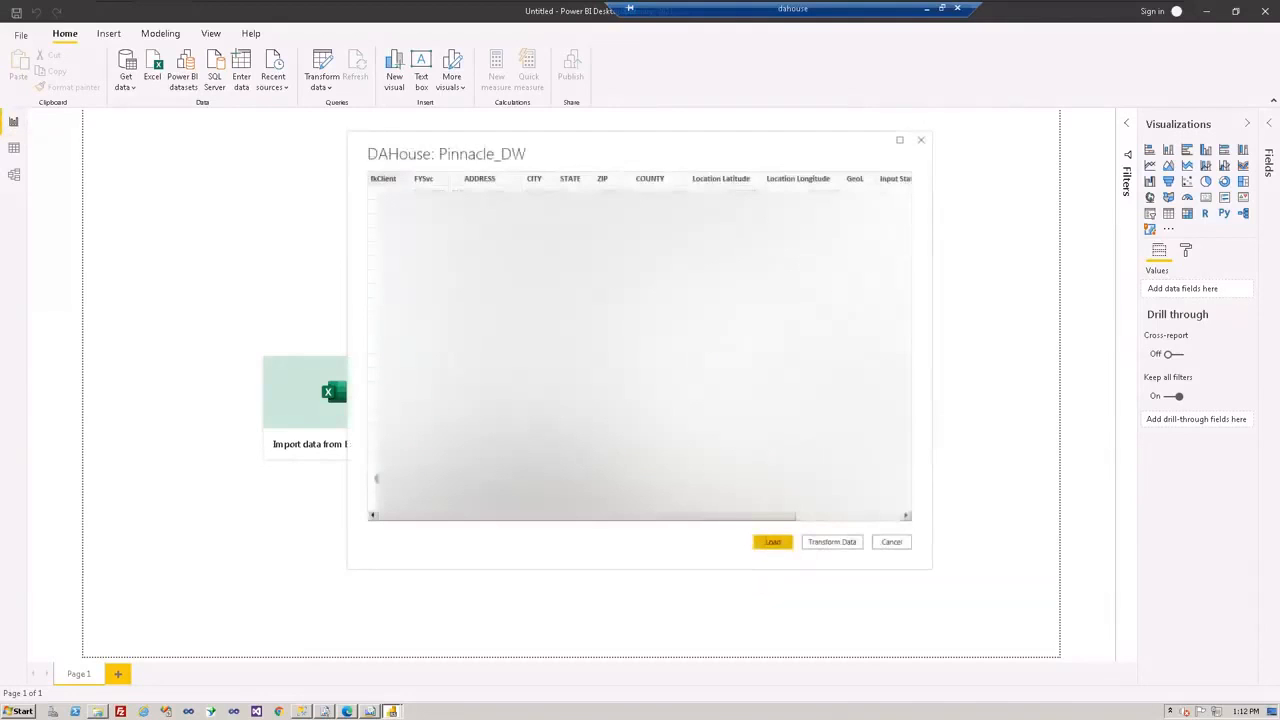
pyautogui.click(773, 544)
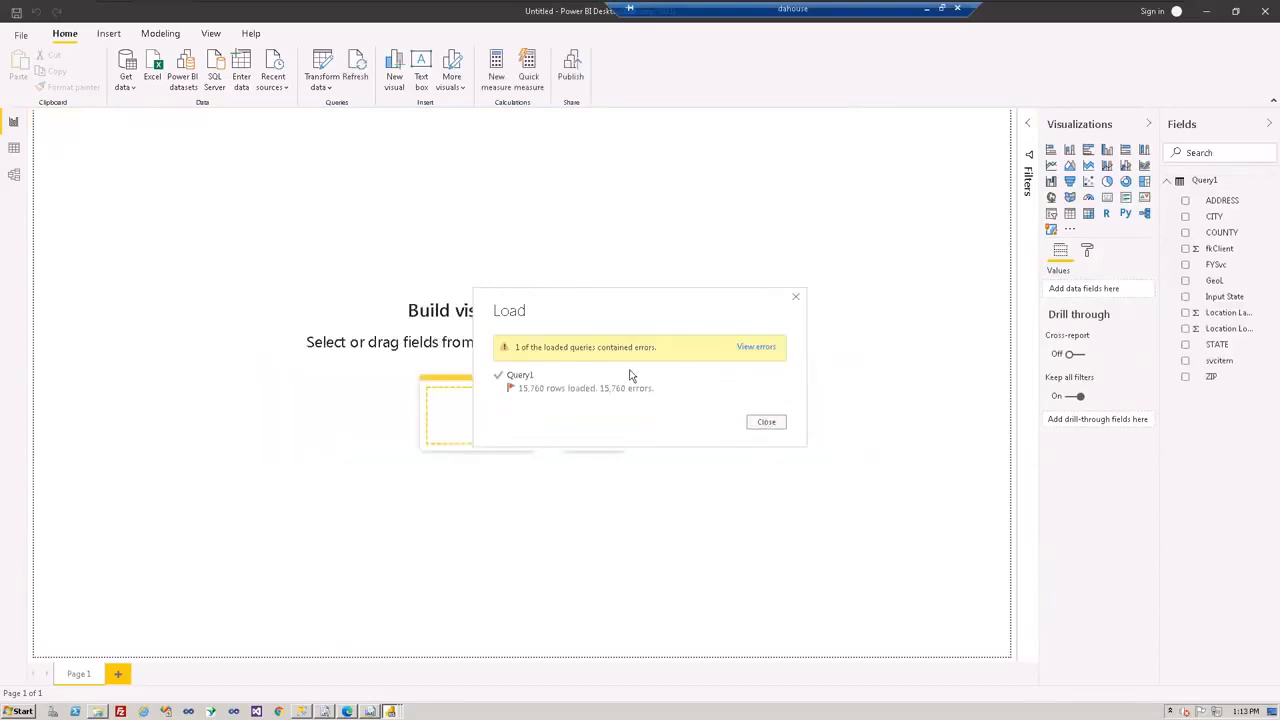
pyautogui.click(765, 423)
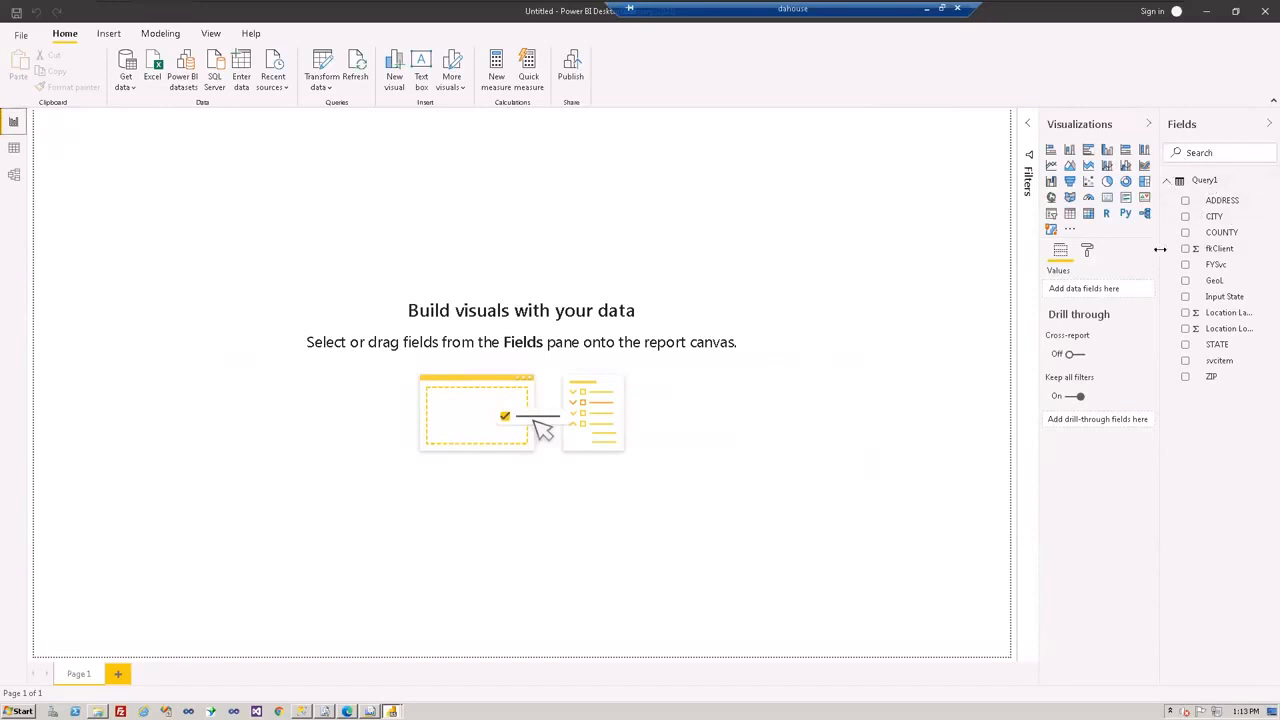
# Widen the Fields pane to show full field names, add a map visual to the page and enlarge it.
pyautogui.moveTo(1160, 252); pyautogui.dragTo(1129, 258)
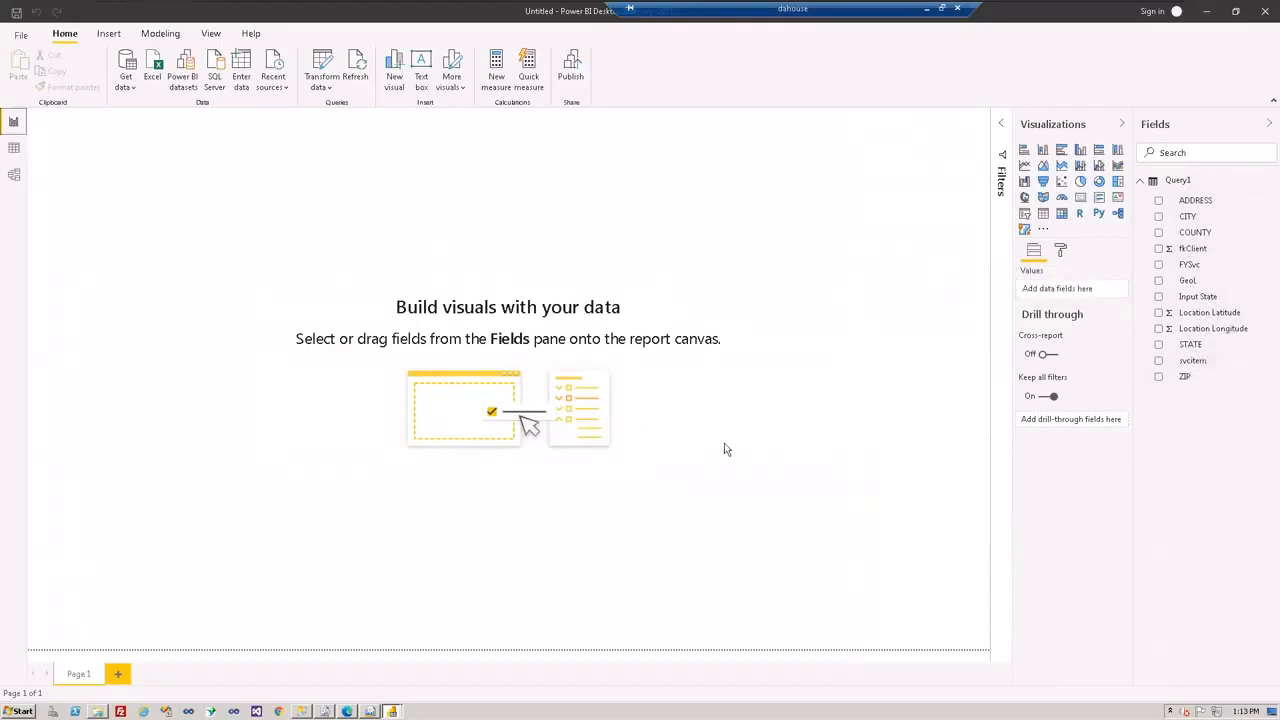
pyautogui.click(1024, 197)
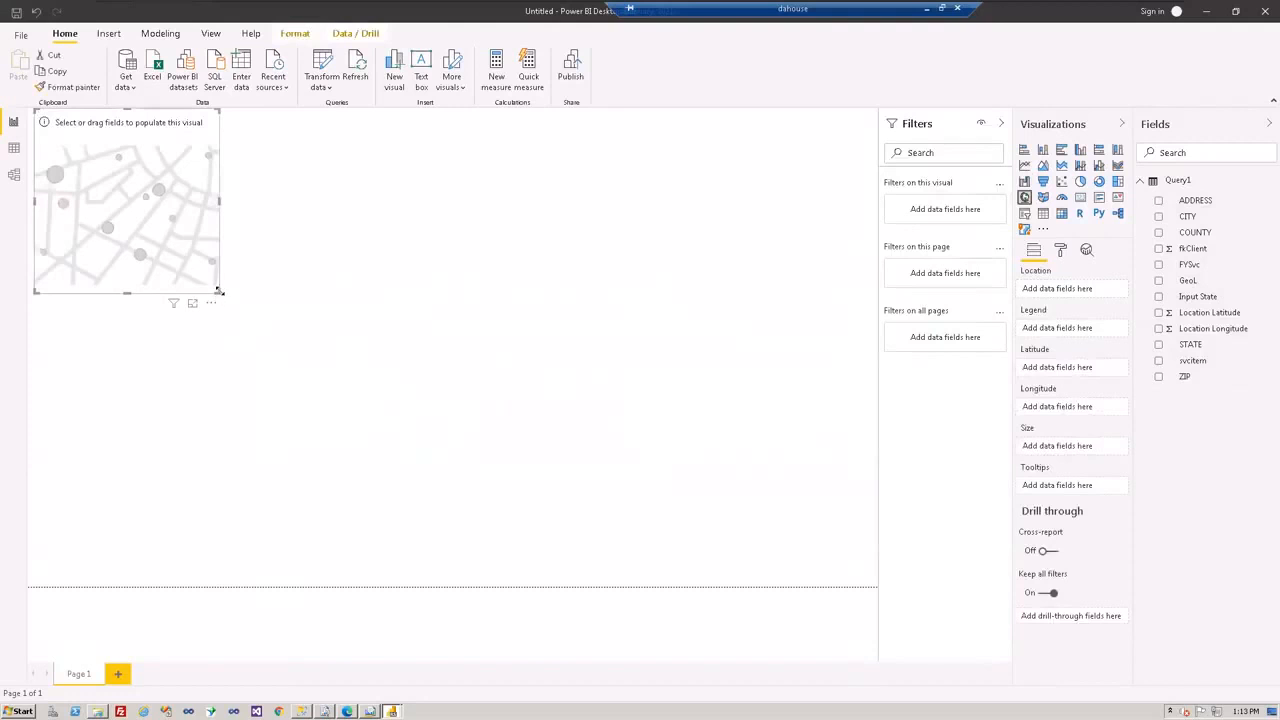
pyautogui.moveTo(219, 291); pyautogui.dragTo(514, 412)
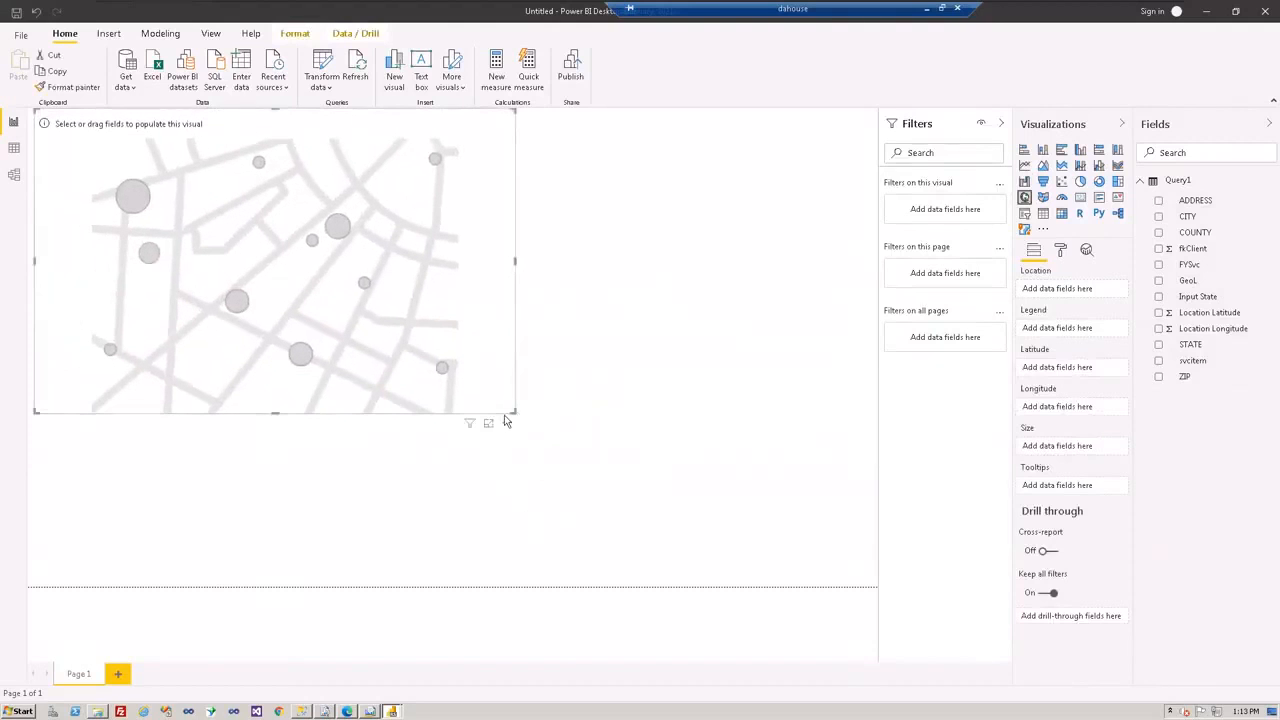
pyautogui.moveTo(517, 417); pyautogui.dragTo(569, 443)
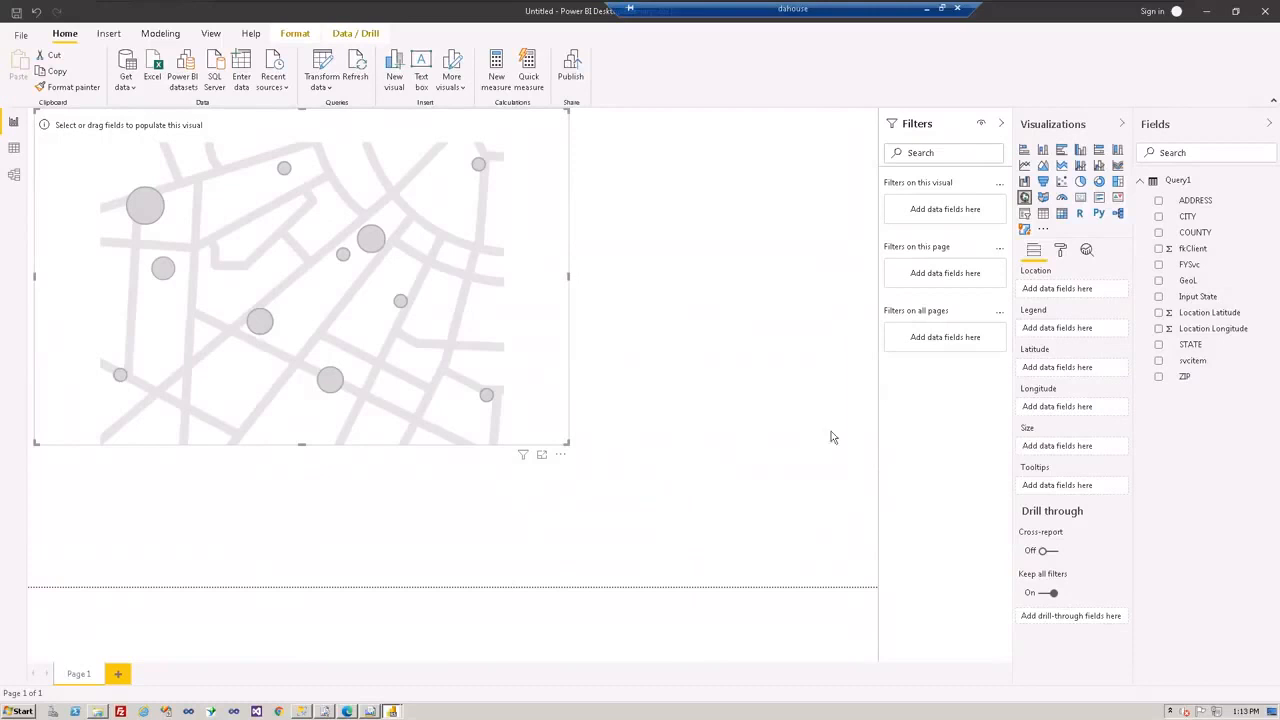
# Plot the map using Location Latitude as latitude and Location Longitude as longitude, and enlarge the visual further.
pyautogui.moveTo(1195, 313); pyautogui.dragTo(1077, 374)
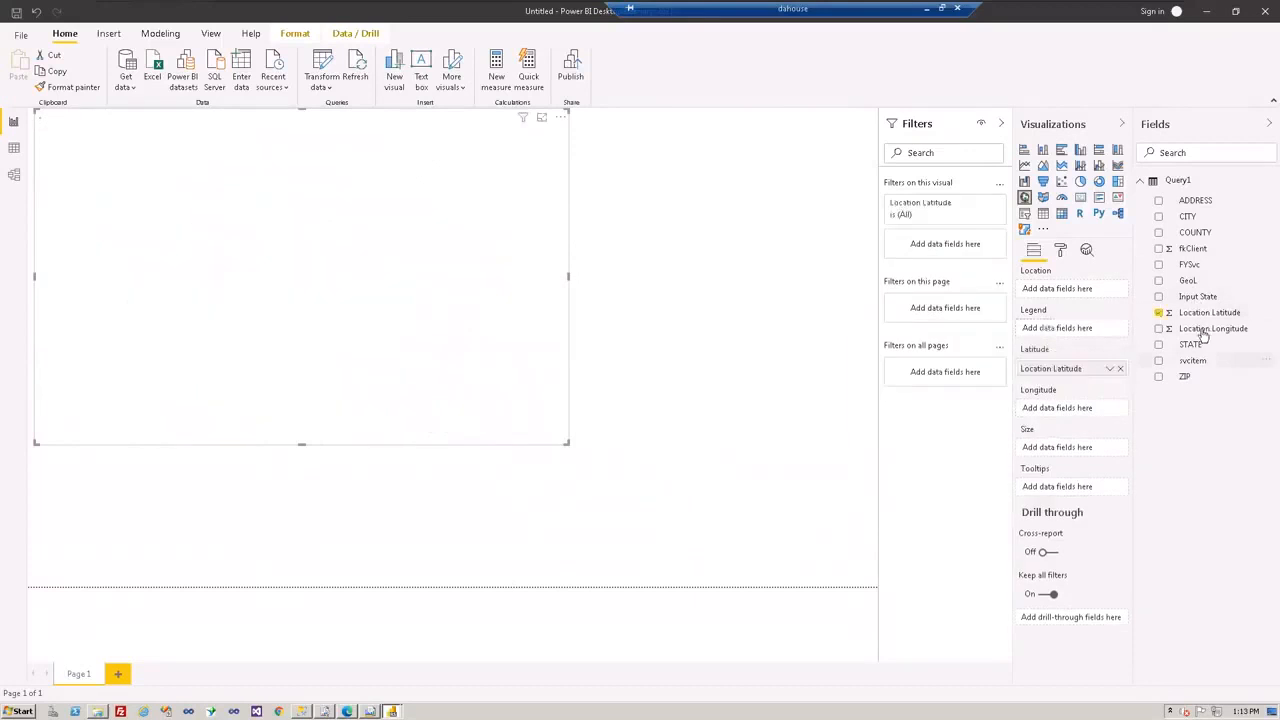
pyautogui.moveTo(1200, 334); pyautogui.dragTo(1088, 410)
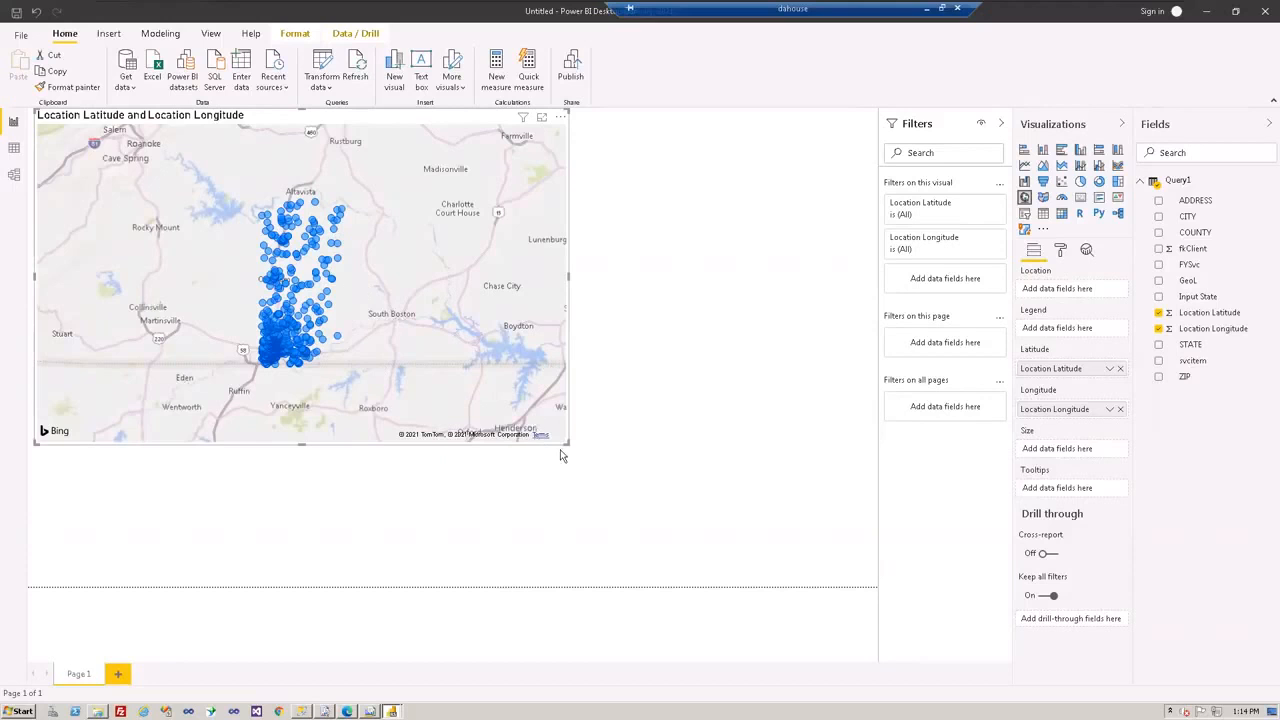
pyautogui.moveTo(567, 440); pyautogui.dragTo(673, 489)
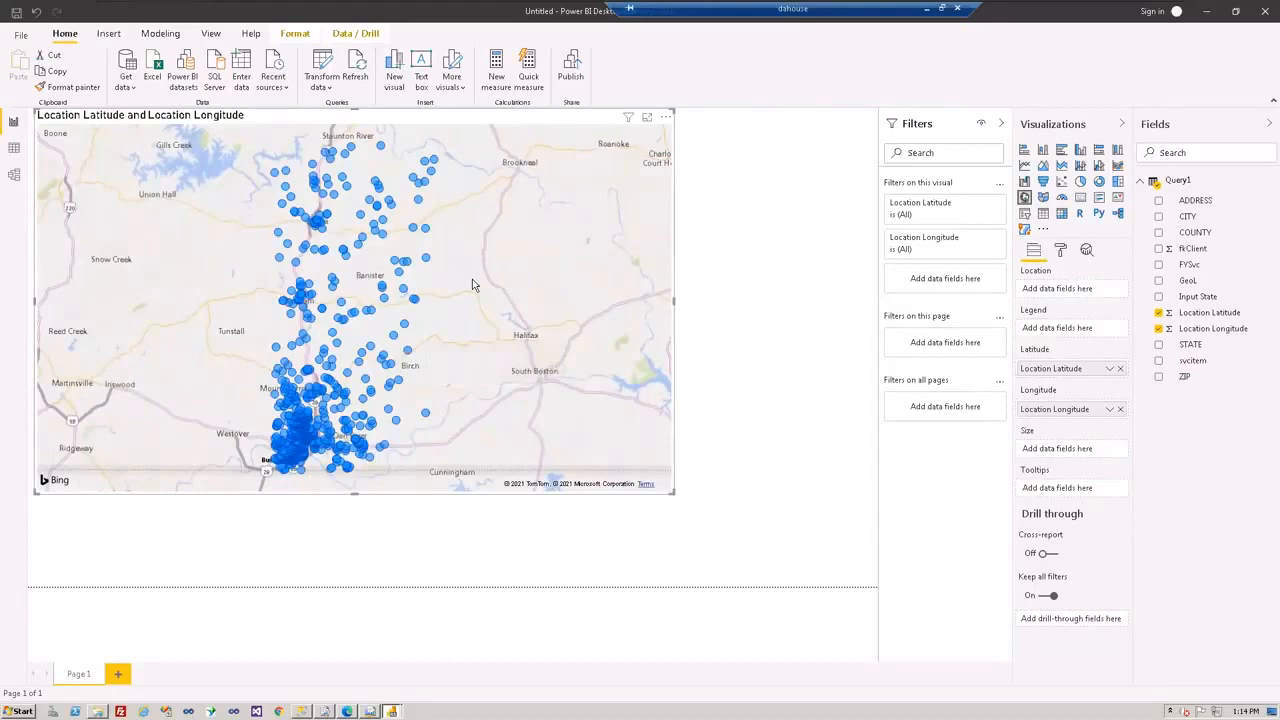
# Examine the distribution of the plotted client locations across the map at several zoom levels.
pyautogui.scroll(1, 472, 284)
pyautogui.scroll(2, 472, 285)
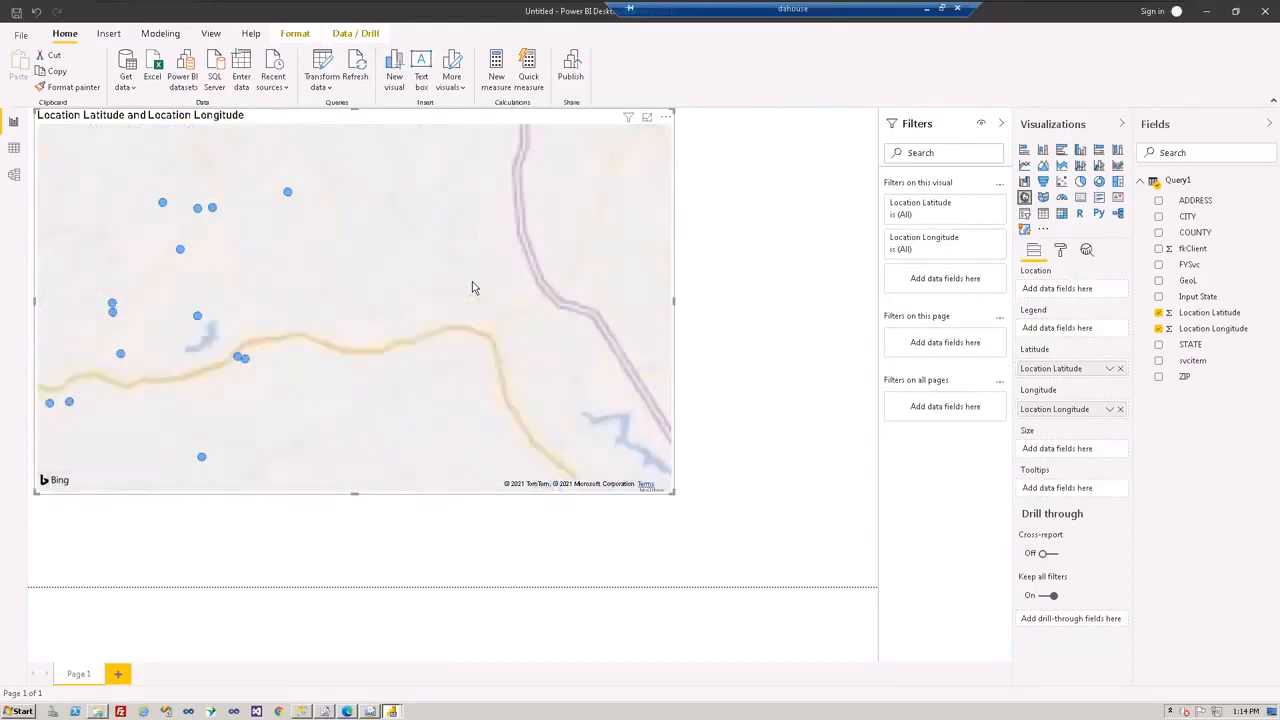
pyautogui.scroll(-2, 475, 290)
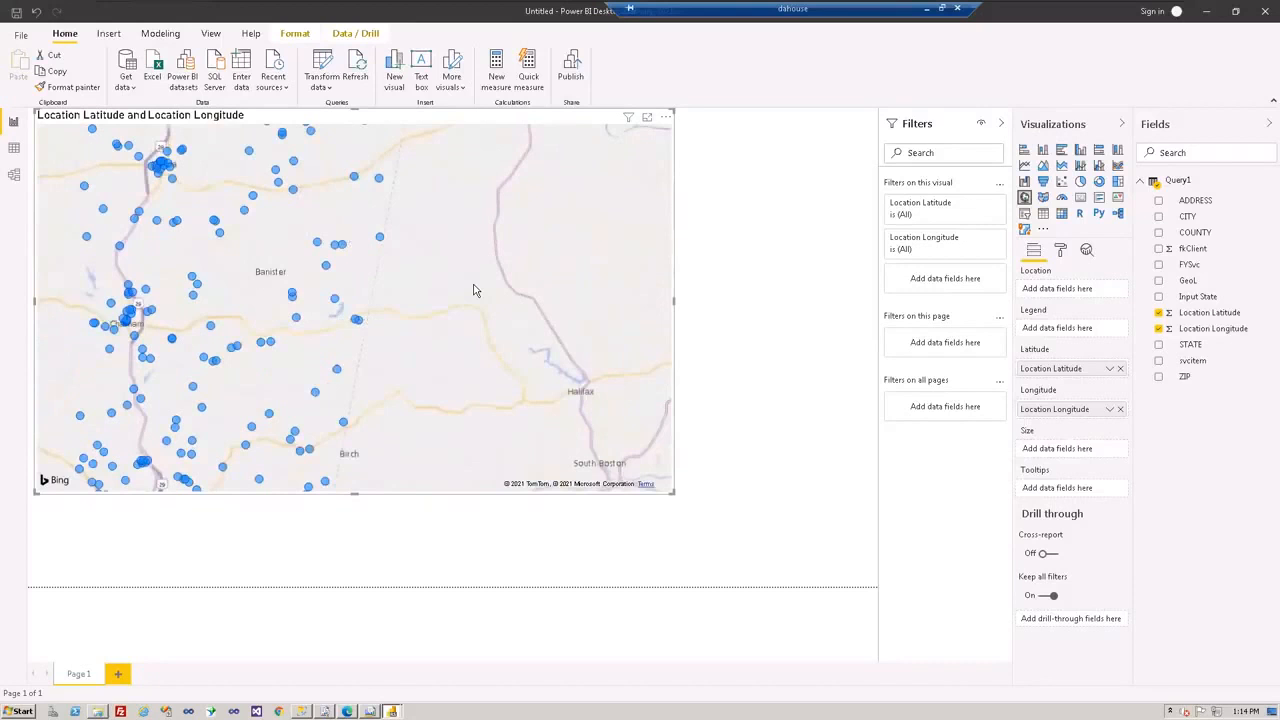
pyautogui.scroll(-3, 475, 290)
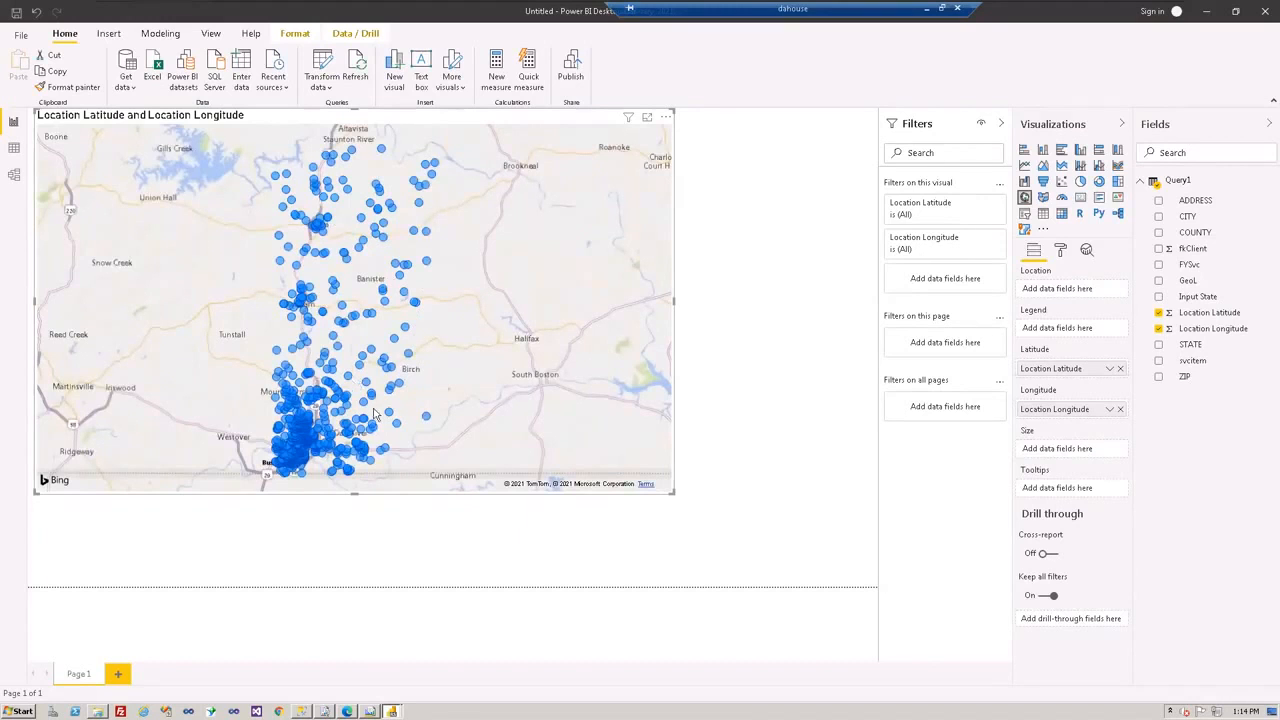
pyautogui.moveTo(375, 412)
pyautogui.scroll(3, 375, 412)
pyautogui.scroll(3, 265, 398)
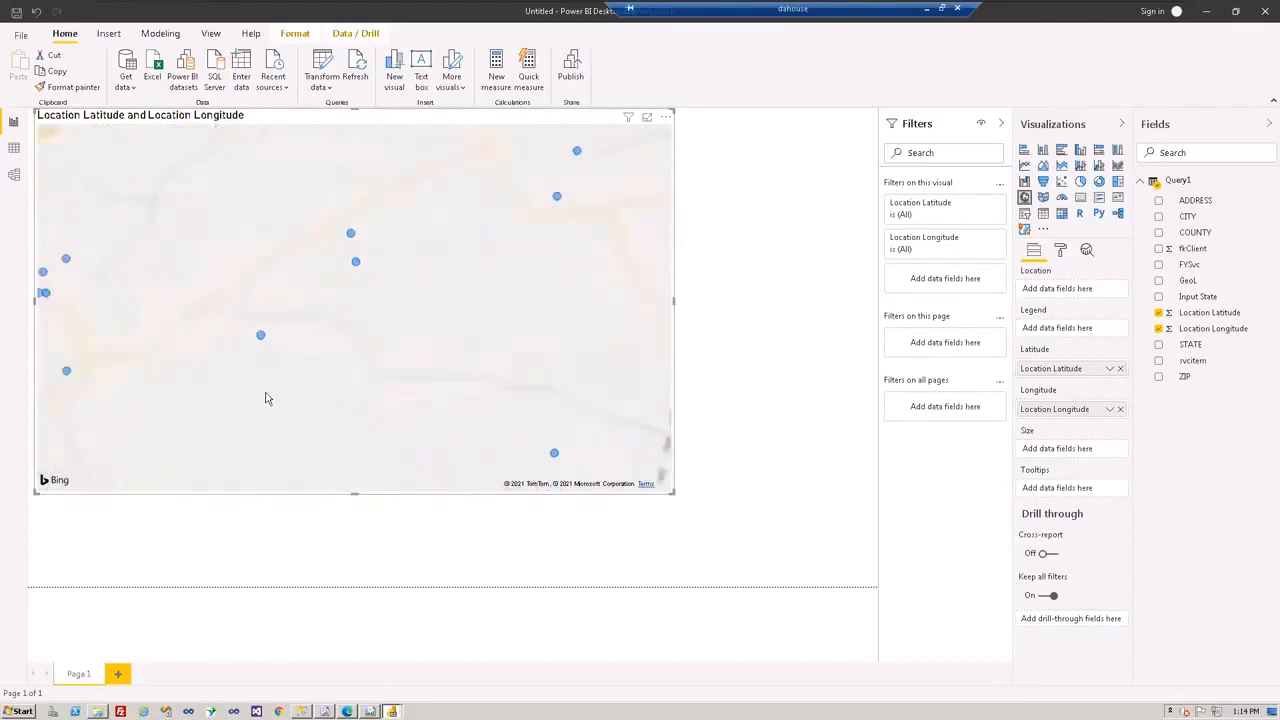
pyautogui.moveTo(212, 437); pyautogui.dragTo(423, 387)
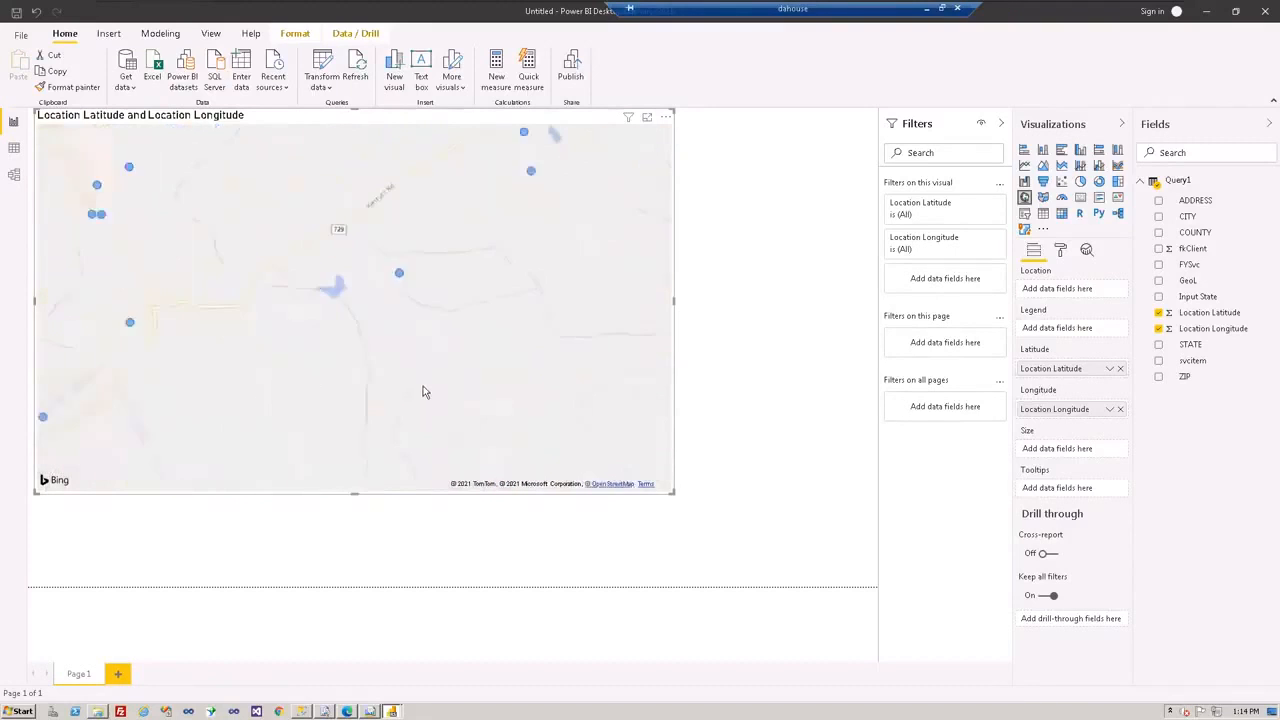
pyautogui.scroll(-2, 411, 379)
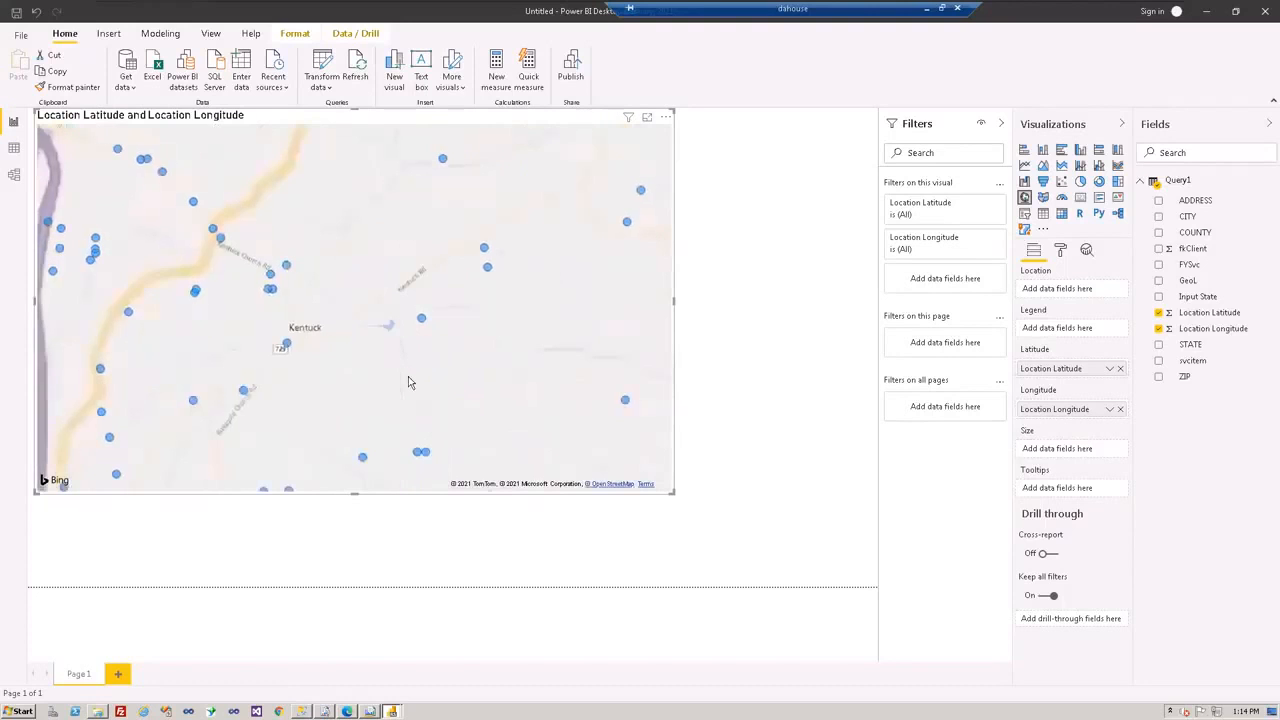
pyautogui.scroll(-2, 408, 382)
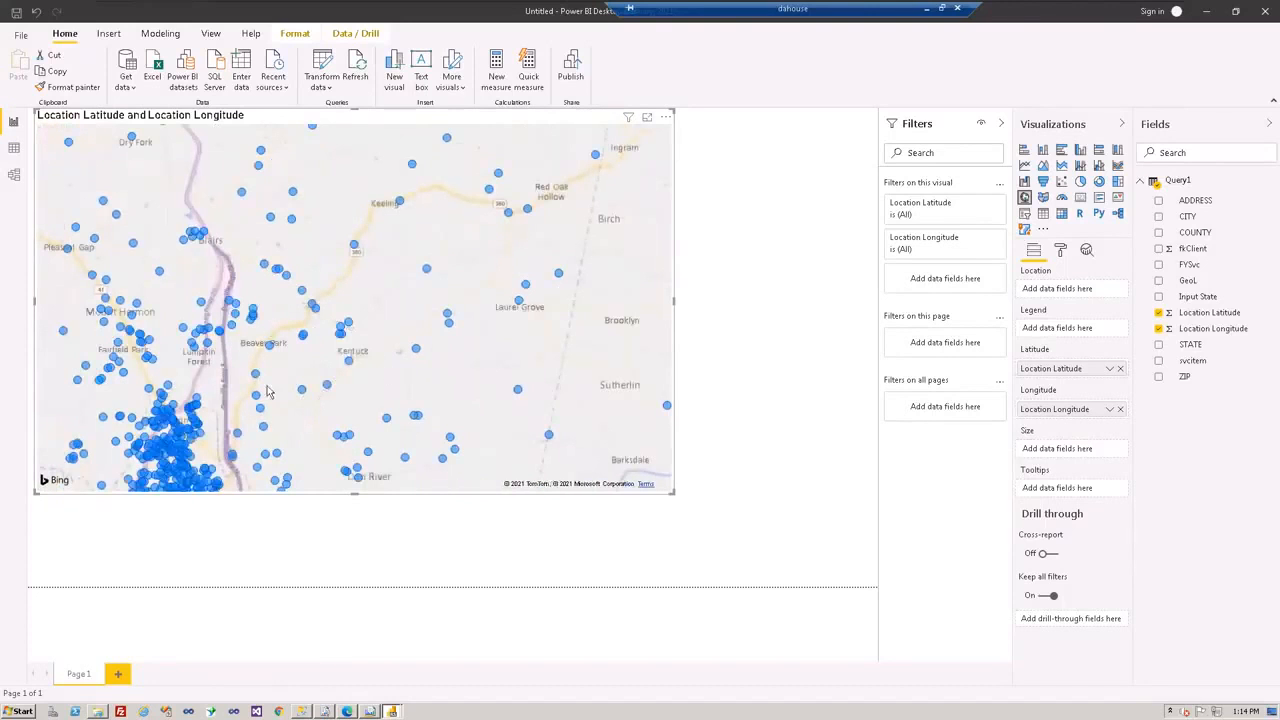
pyautogui.moveTo(298, 352); pyautogui.dragTo(443, 317)
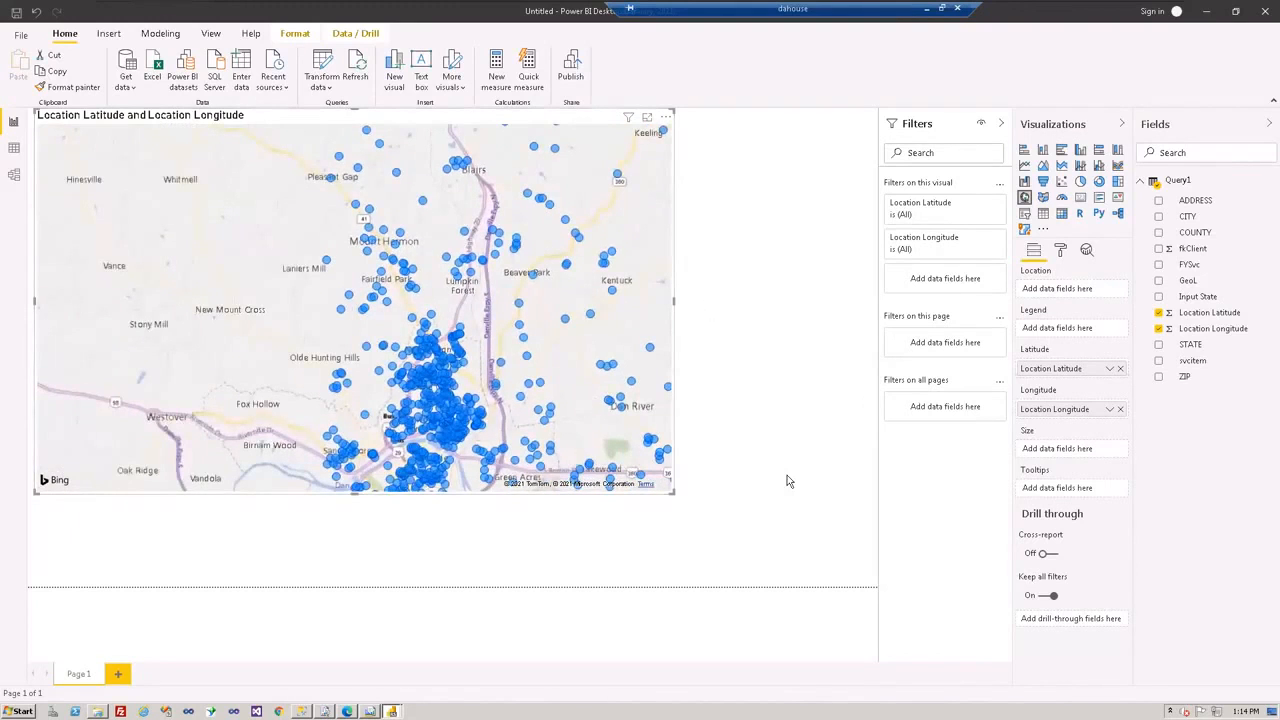
# Use the svcitem field as the map's legend to colour the points by service item.
pyautogui.click(744, 290)
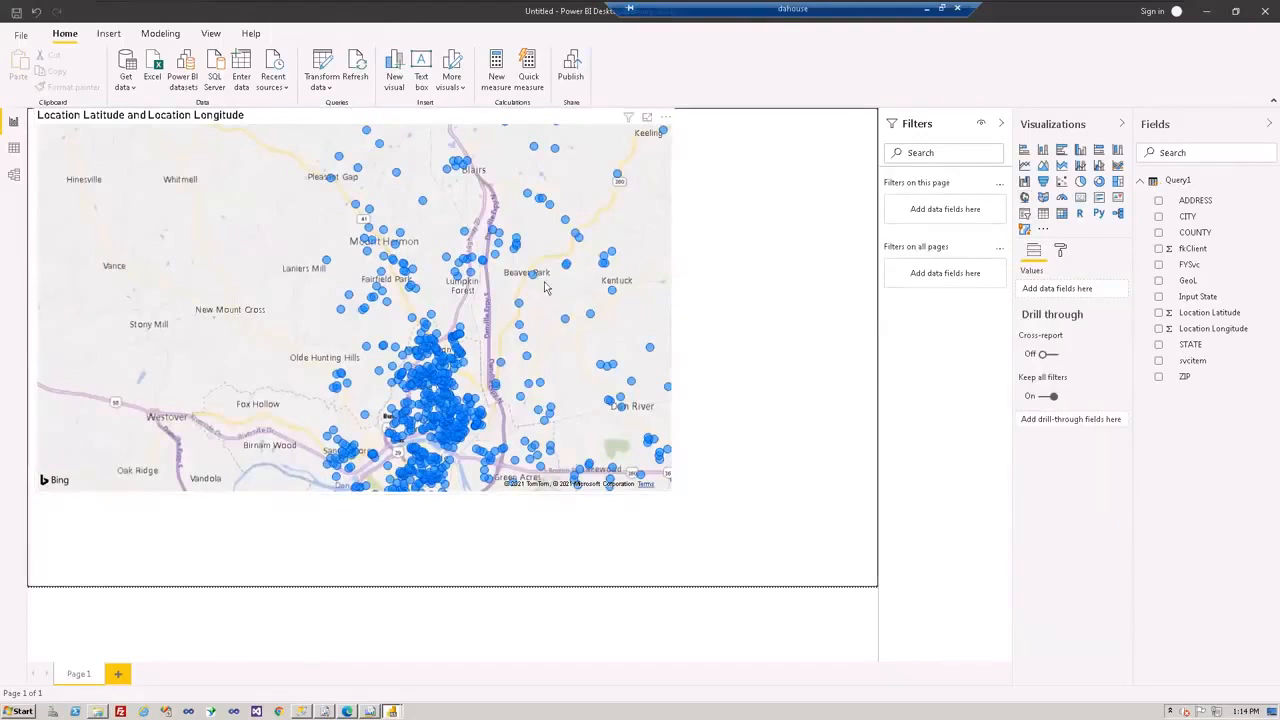
pyautogui.click(577, 181)
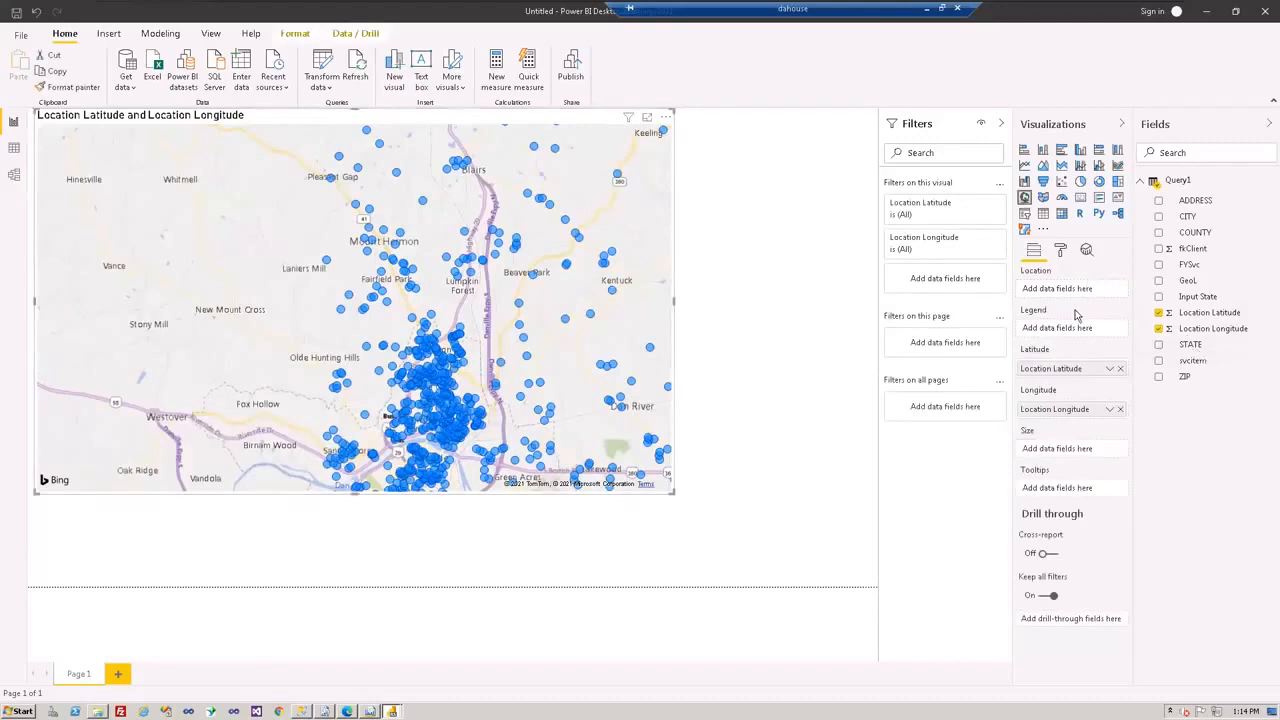
pyautogui.moveTo(1198, 365); pyautogui.dragTo(1072, 332)
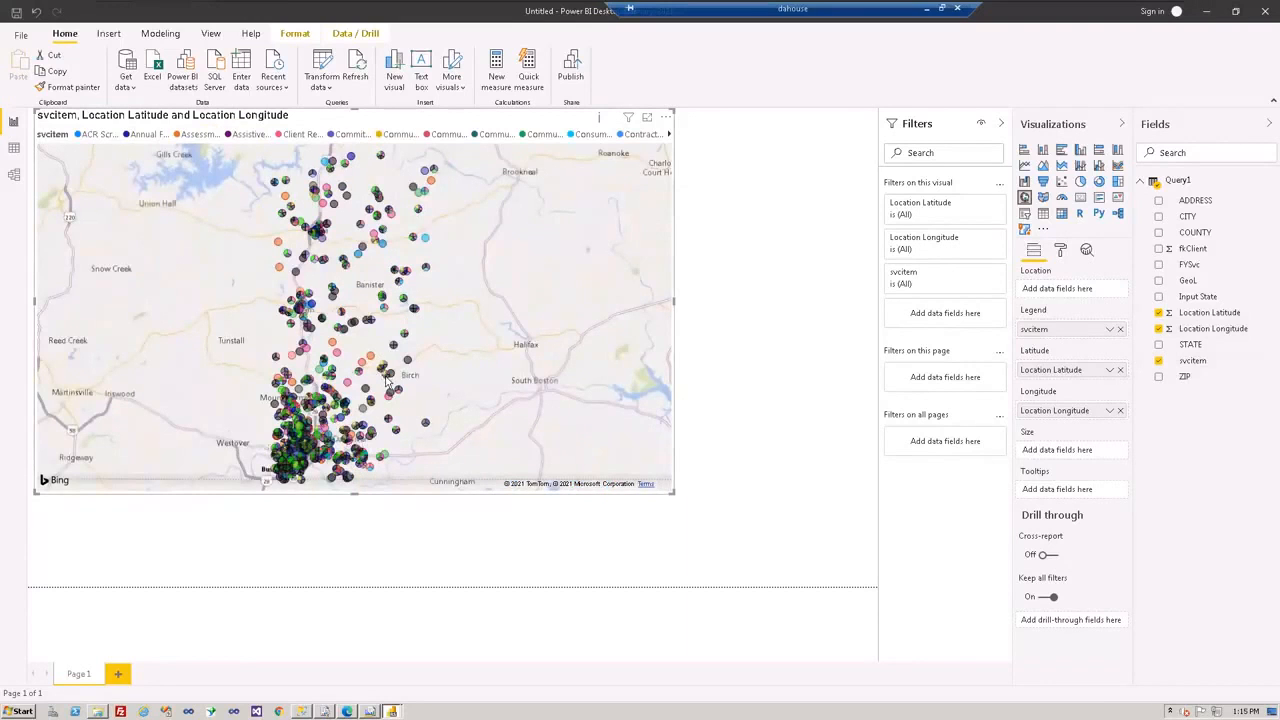
pyautogui.moveTo(386, 380)
pyautogui.moveTo(415, 313)
# Add a slicer beside the map and populate it with the svcitem field.
pyautogui.click(722, 169)
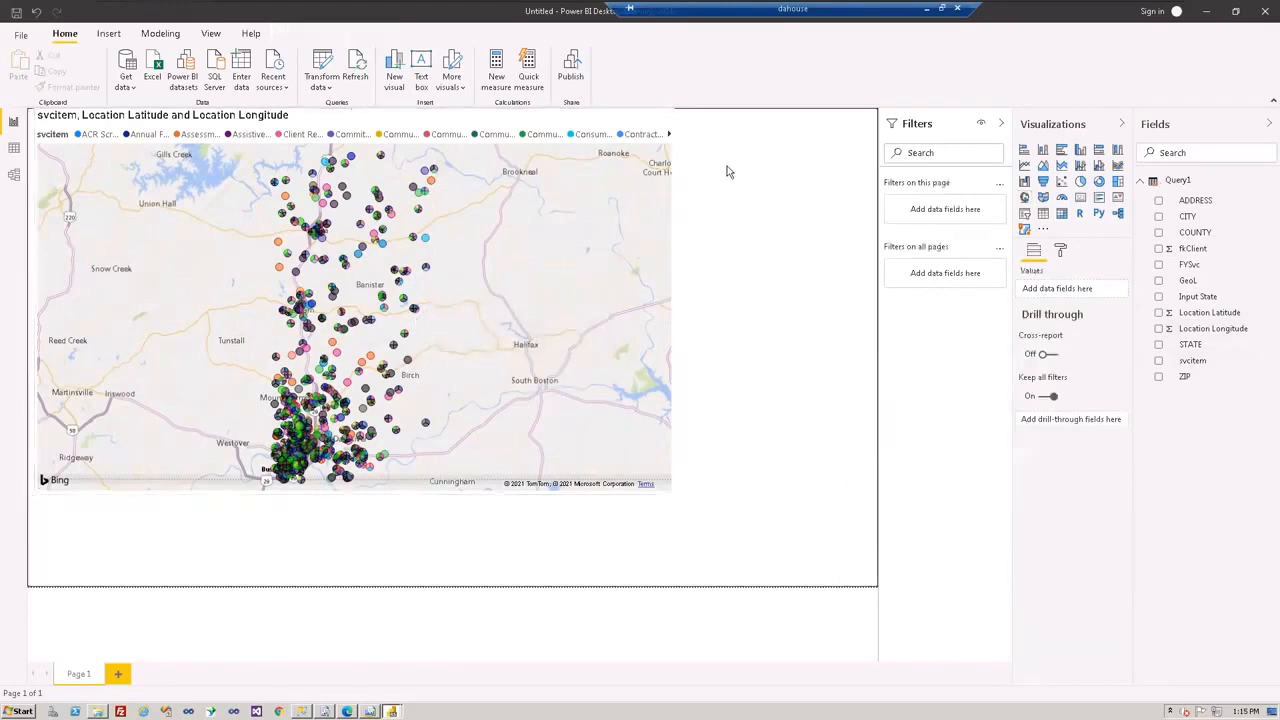
pyautogui.click(1024, 214)
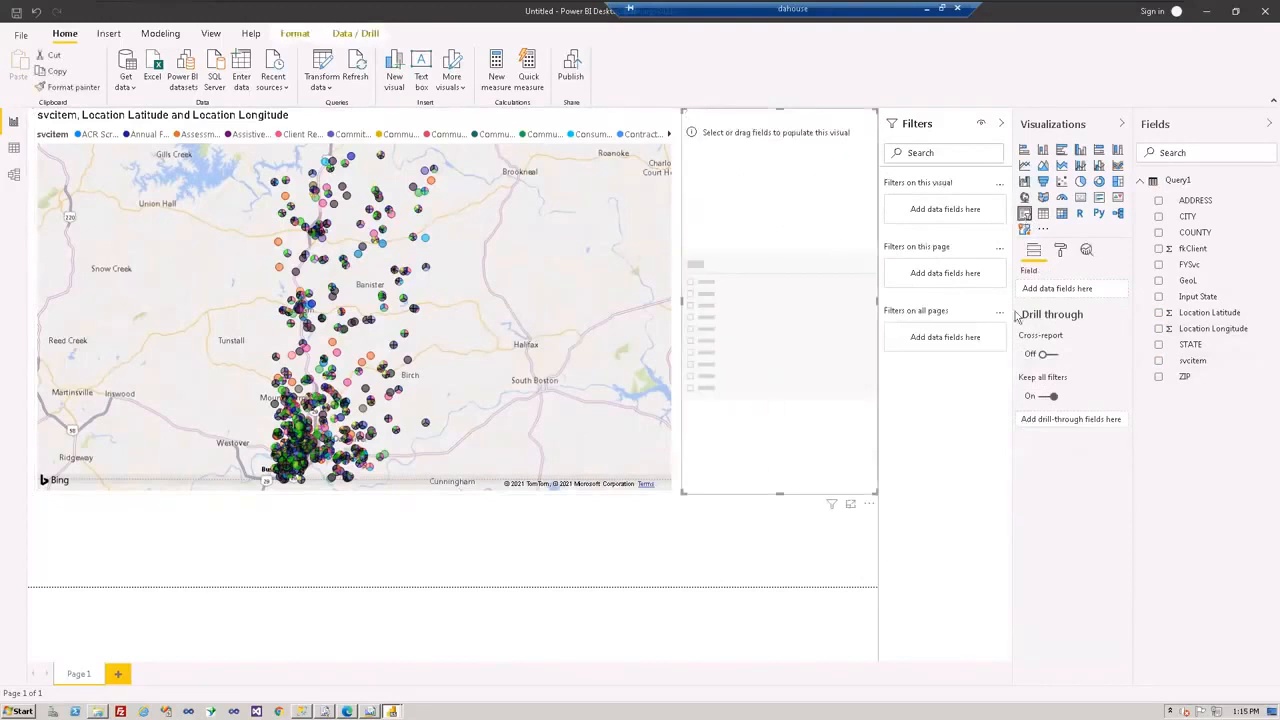
pyautogui.moveTo(1195, 365); pyautogui.dragTo(812, 374)
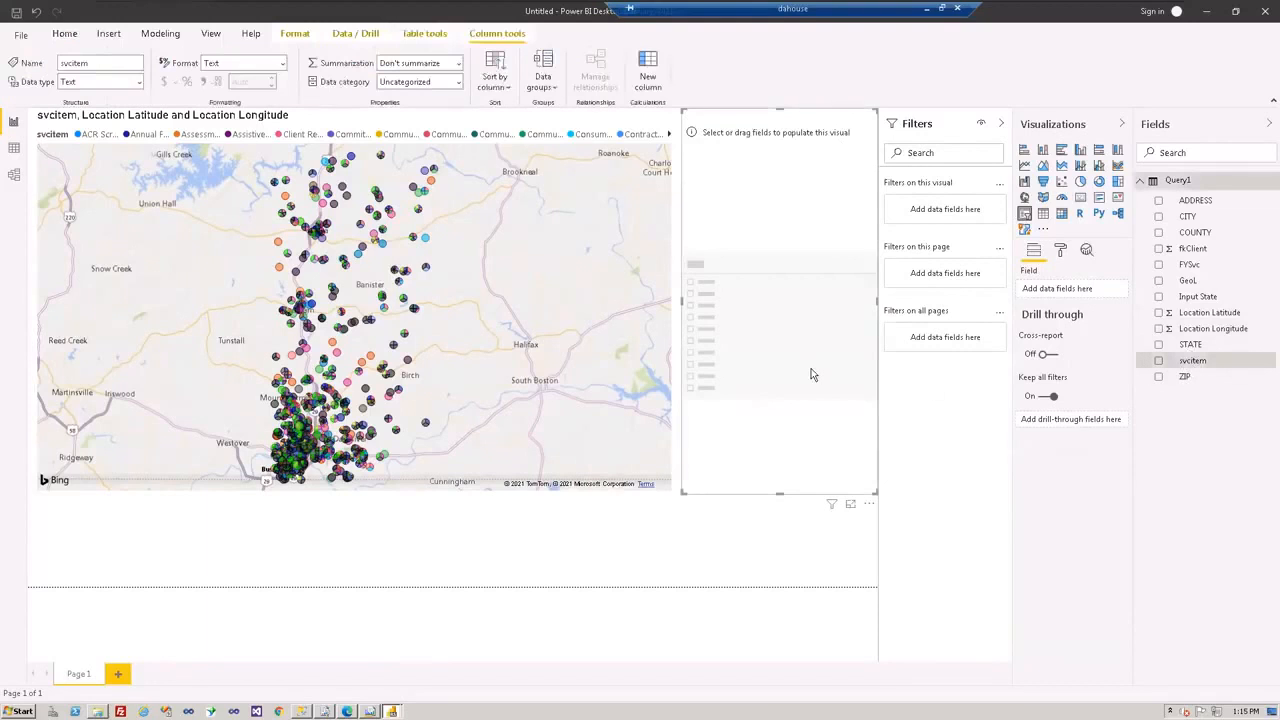
pyautogui.click(1159, 362)
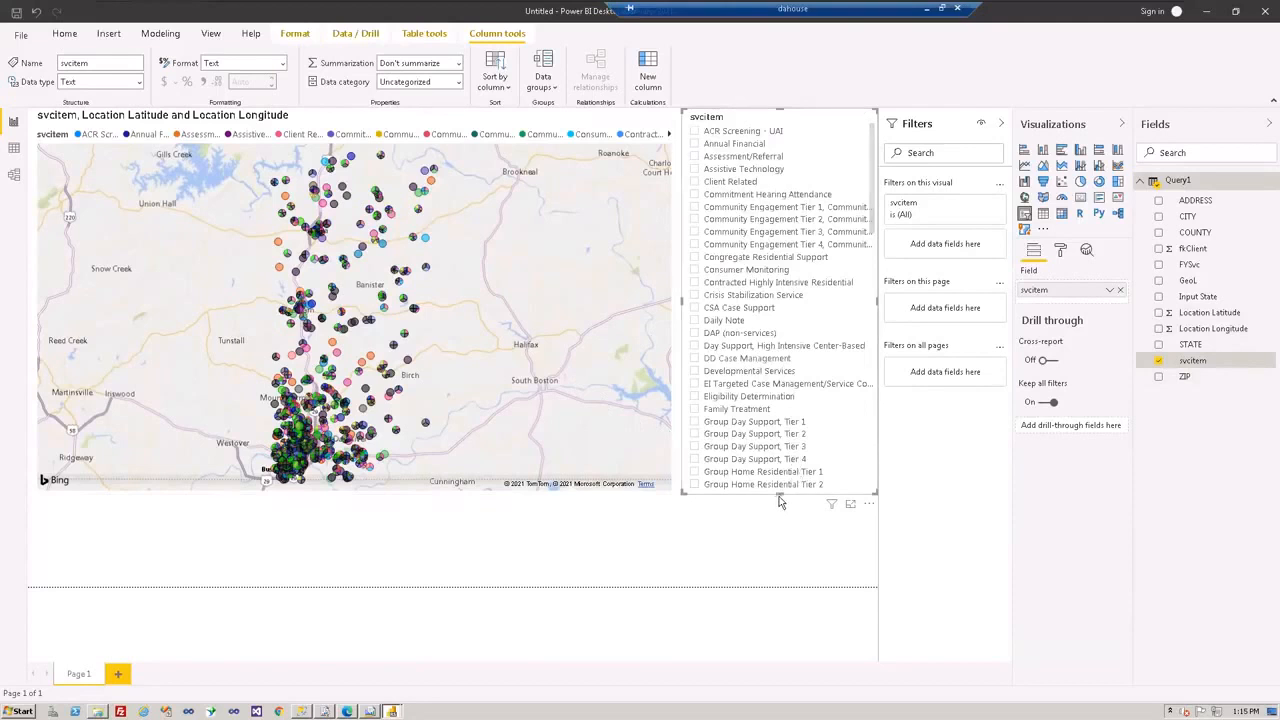
# Shorten the svcitem slicer and change it to a dropdown.
pyautogui.moveTo(779, 480); pyautogui.dragTo(787, 227)
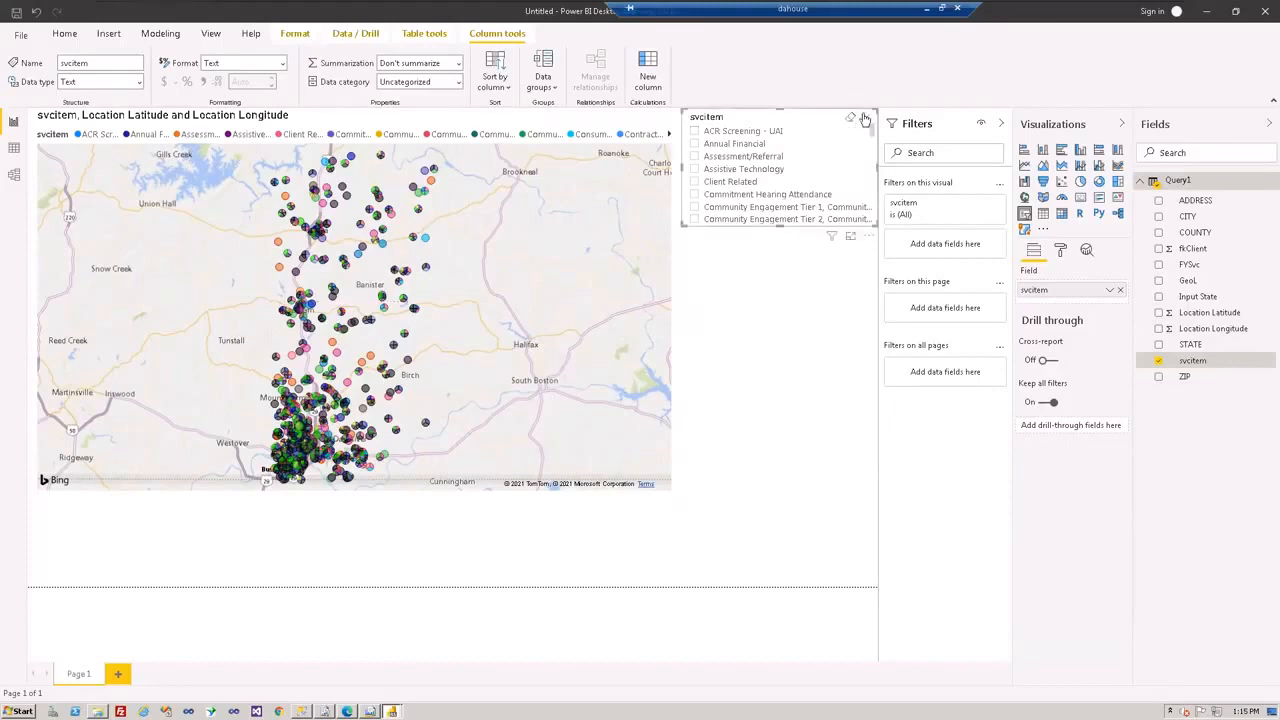
pyautogui.click(865, 119)
pyautogui.click(826, 157)
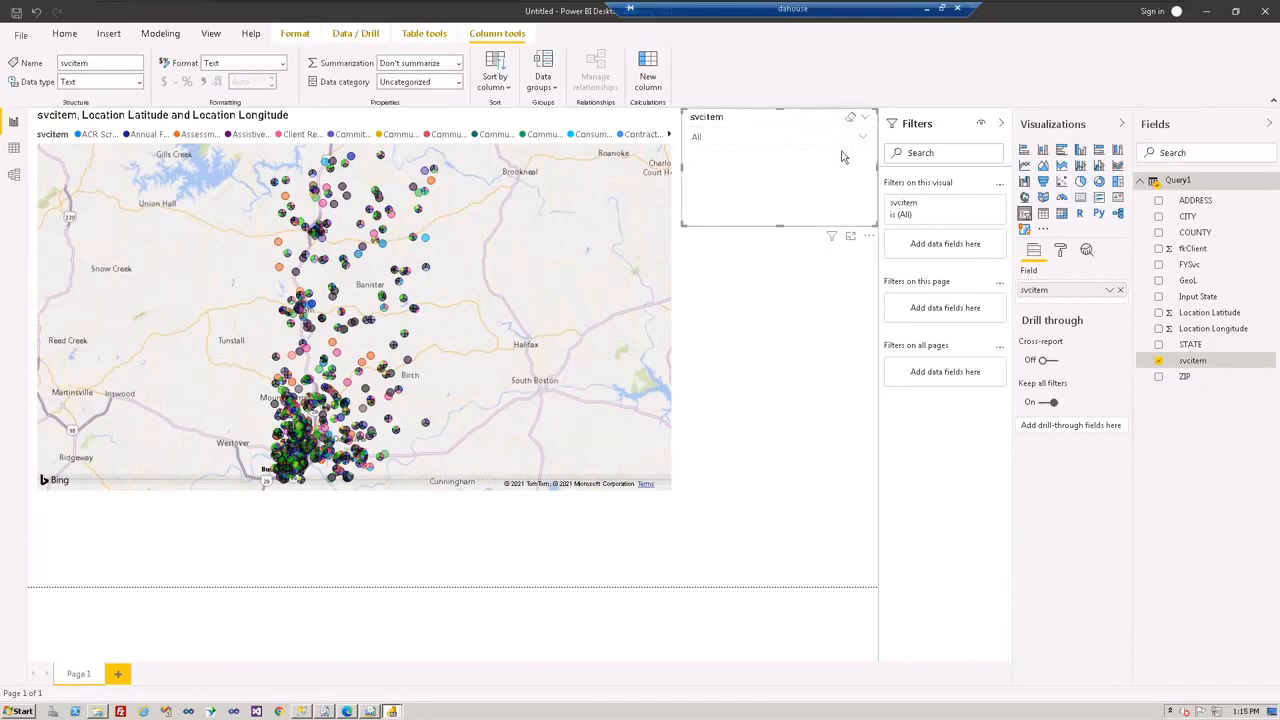
# Filter the map to ACR Screening - UAI, and replace that selection with Annual Financial, Assistive Technology and Client Related.
pyautogui.click(817, 165)
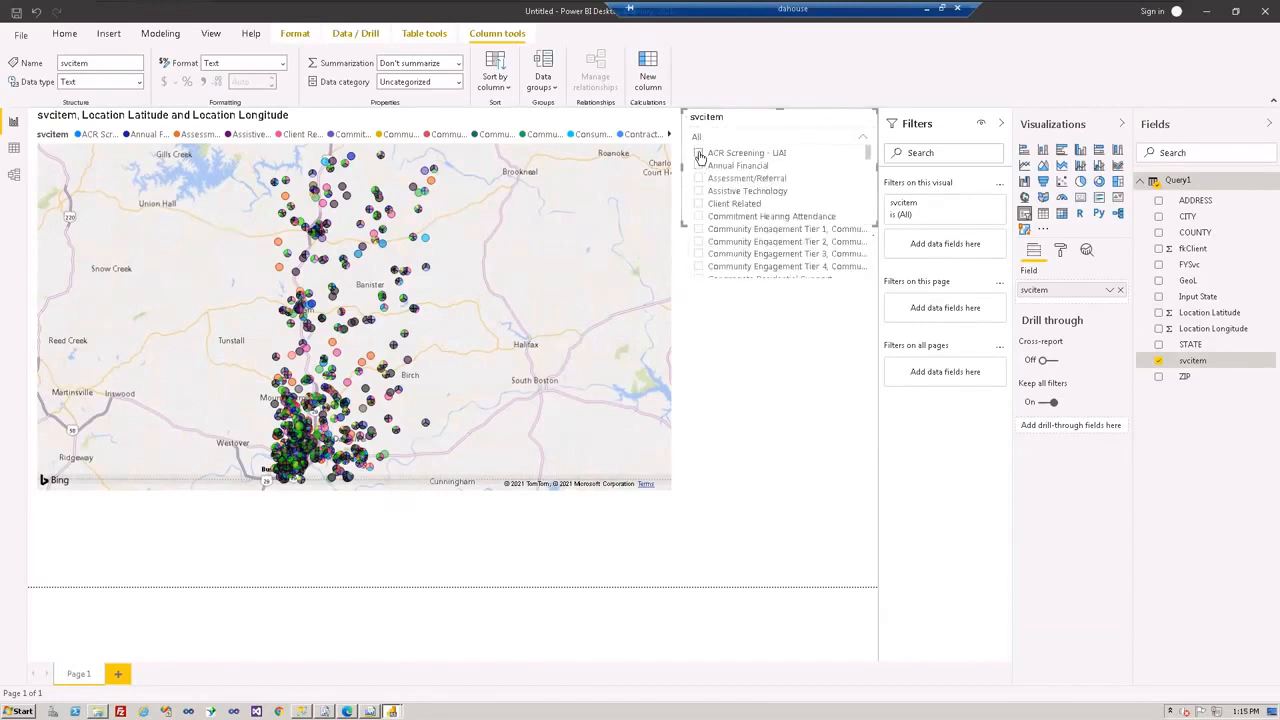
pyautogui.click(699, 154)
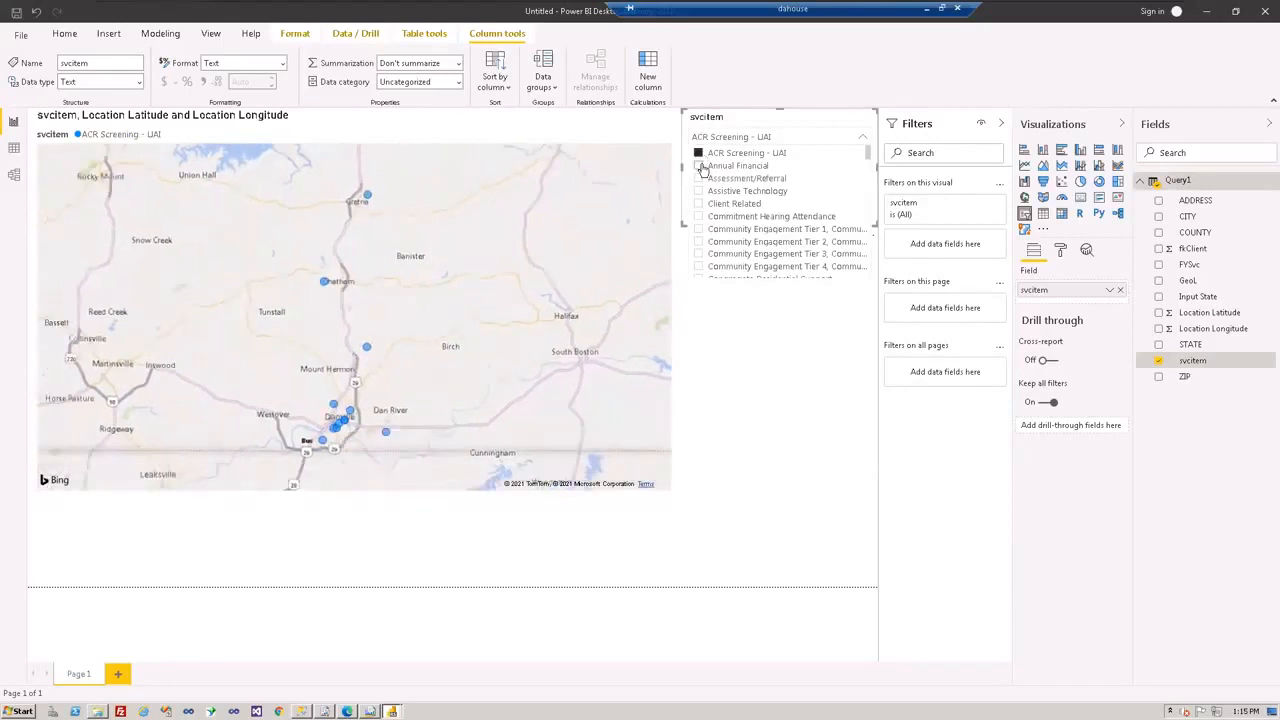
pyautogui.click(699, 166)
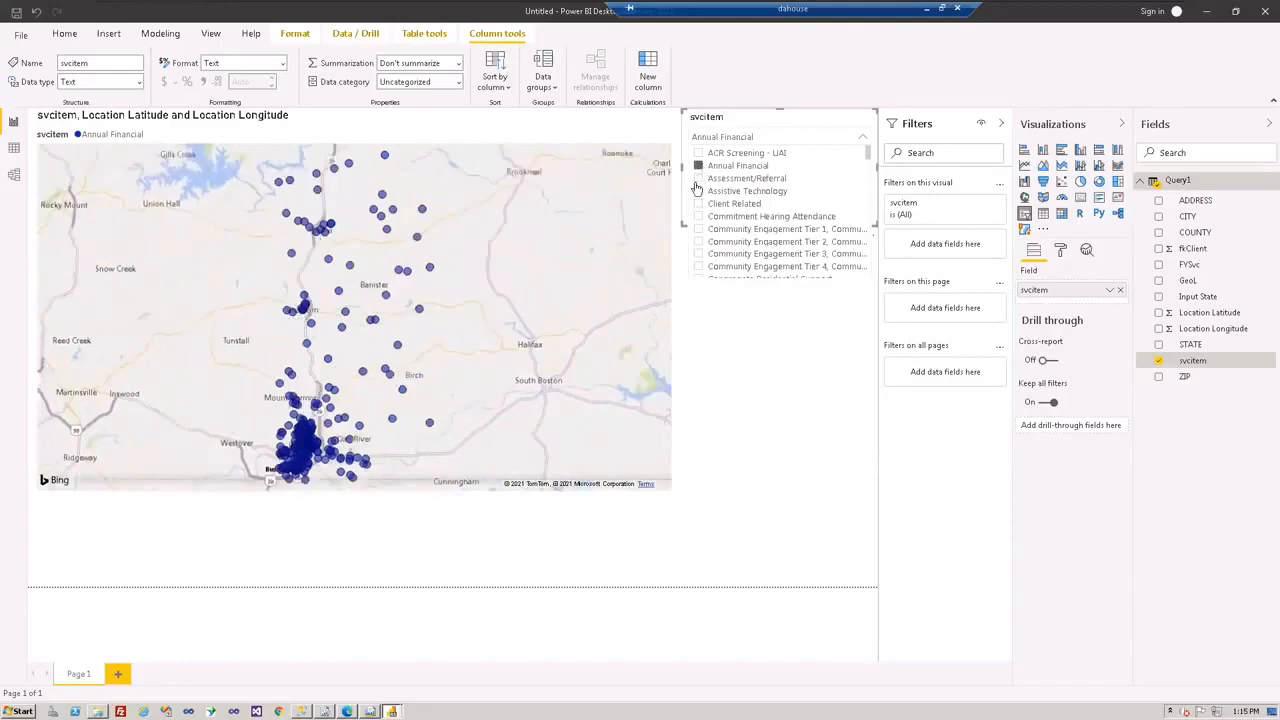
pyautogui.keyDown('ctrl'); pyautogui.click(699, 191); pyautogui.keyUp('ctrl')
pyautogui.keyDown('ctrl'); pyautogui.click(699, 204); pyautogui.keyUp('ctrl')
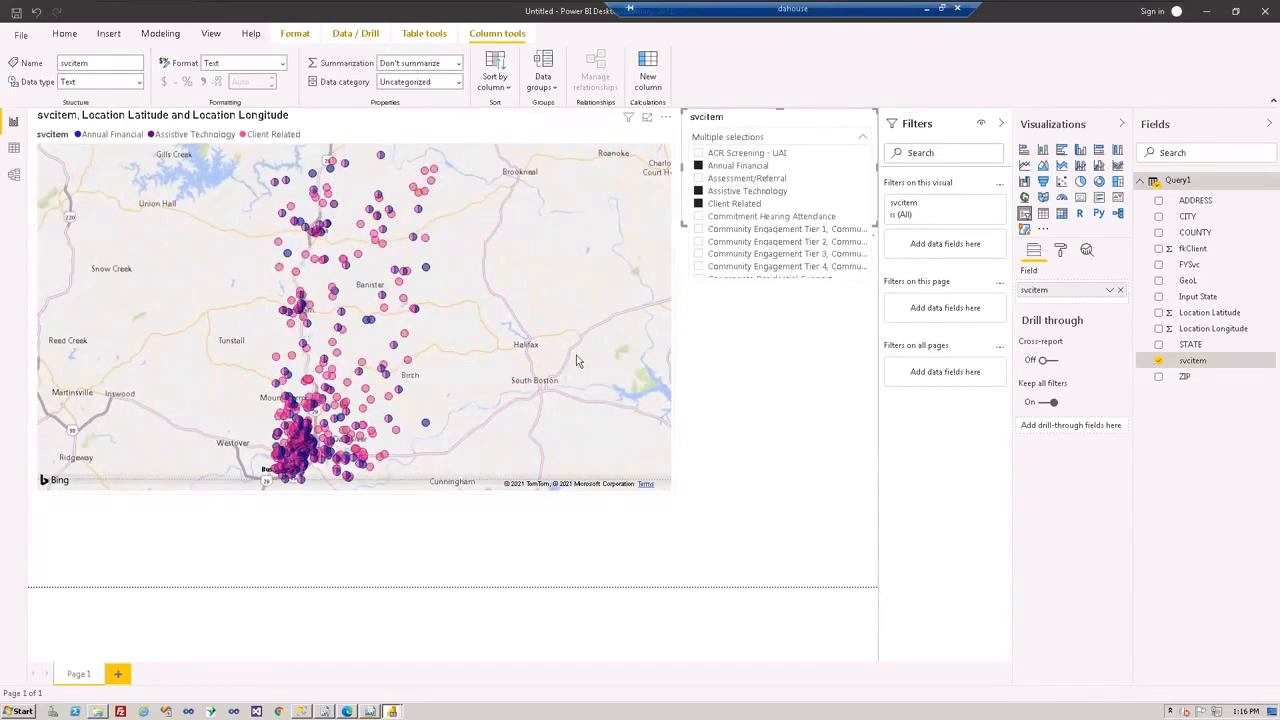
# Add an FYSvc slicer, fit it compactly beneath the svcitem slicer and change it to a dropdown.
pyautogui.click(732, 331)
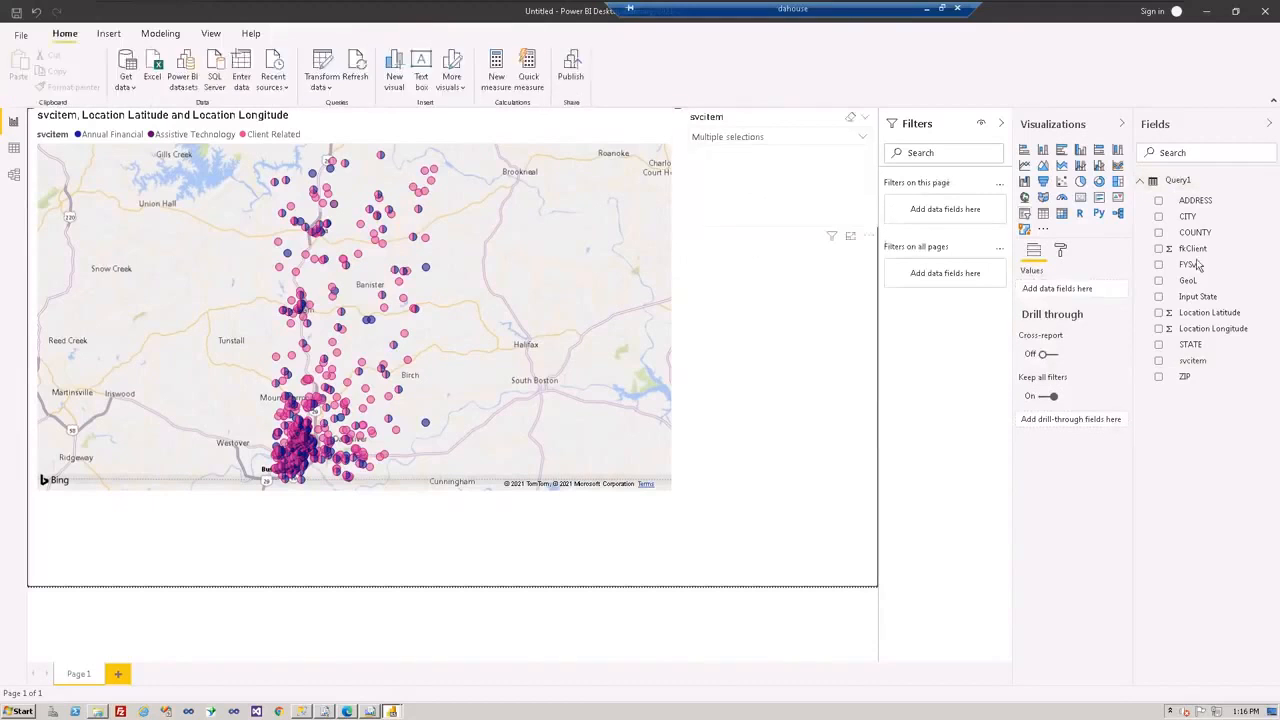
pyautogui.click(1025, 215)
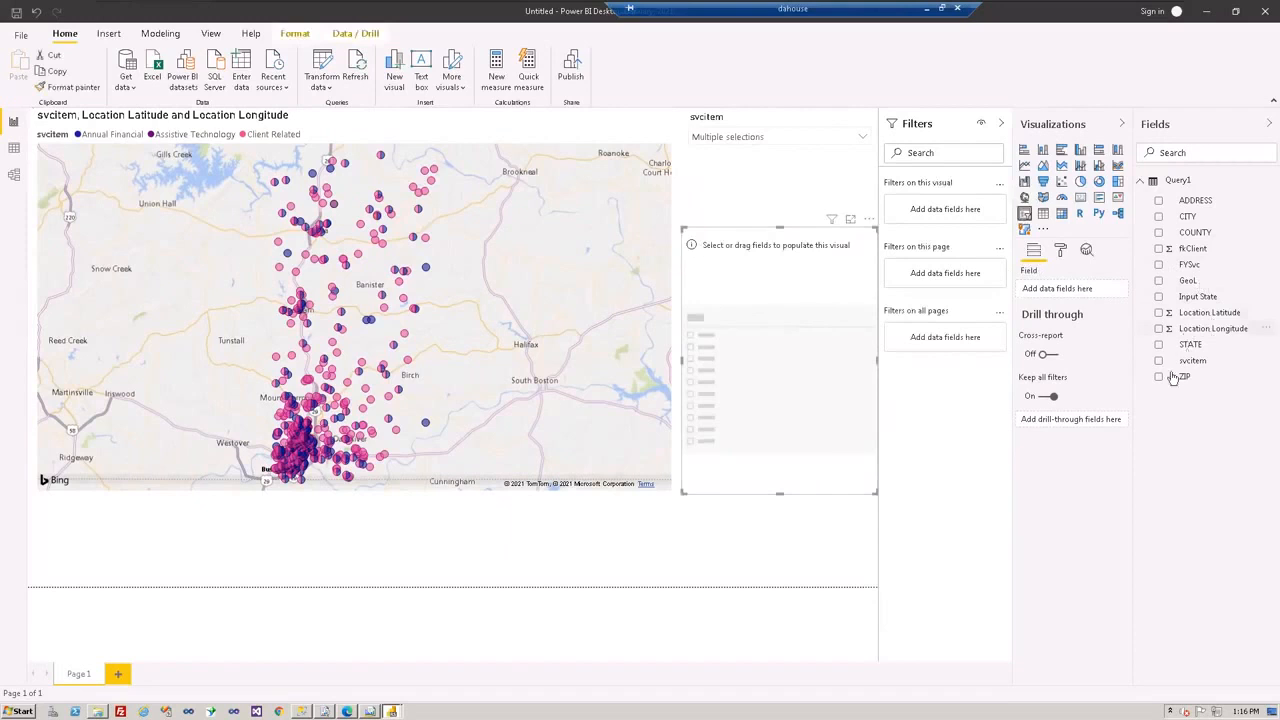
pyautogui.click(1159, 265)
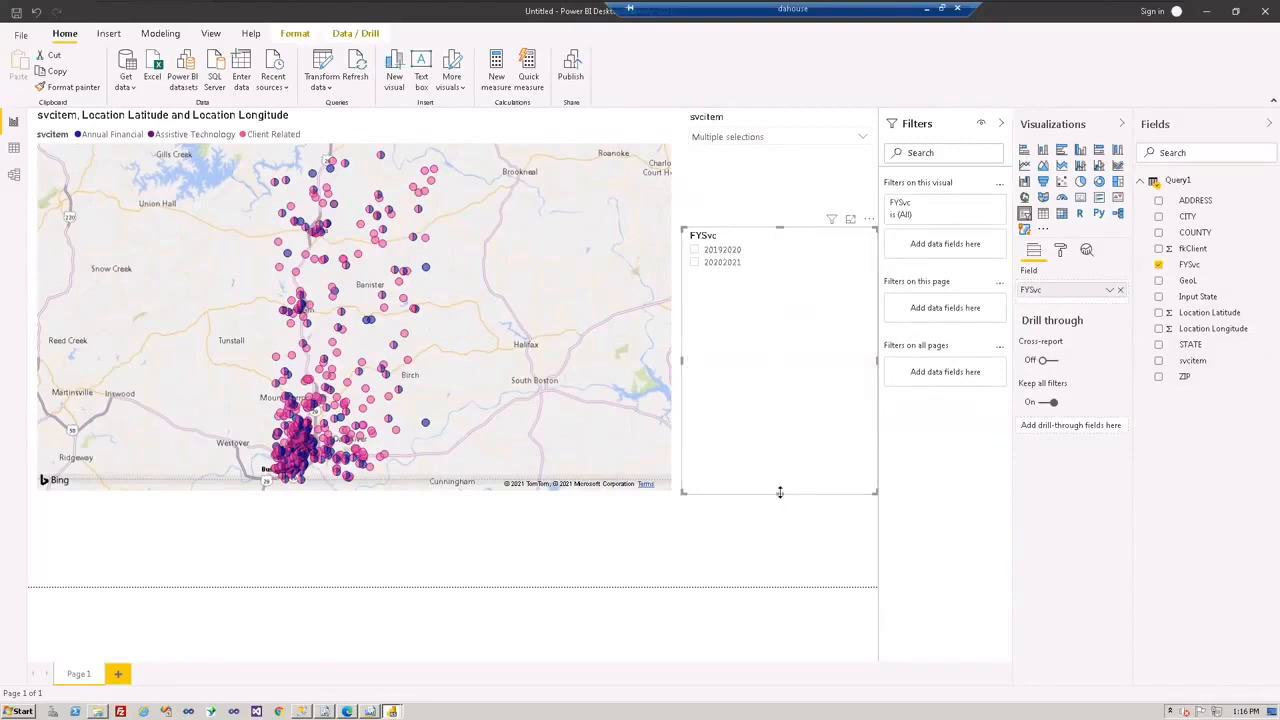
pyautogui.moveTo(779, 486); pyautogui.dragTo(776, 200)
pyautogui.click(867, 174)
pyautogui.click(826, 209)
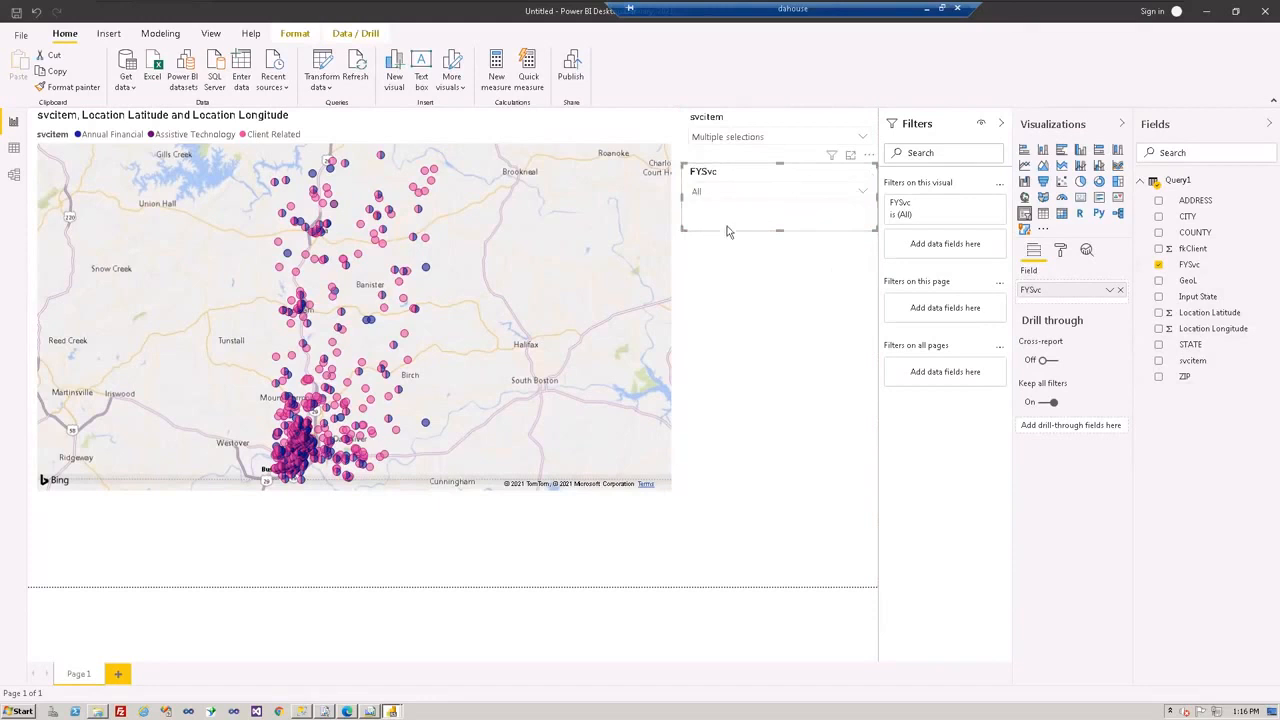
# Filter the map by fiscal year 20192020, switch the selection to 20202021 and close the slicer list.
pyautogui.click(861, 192)
pyautogui.click(699, 209)
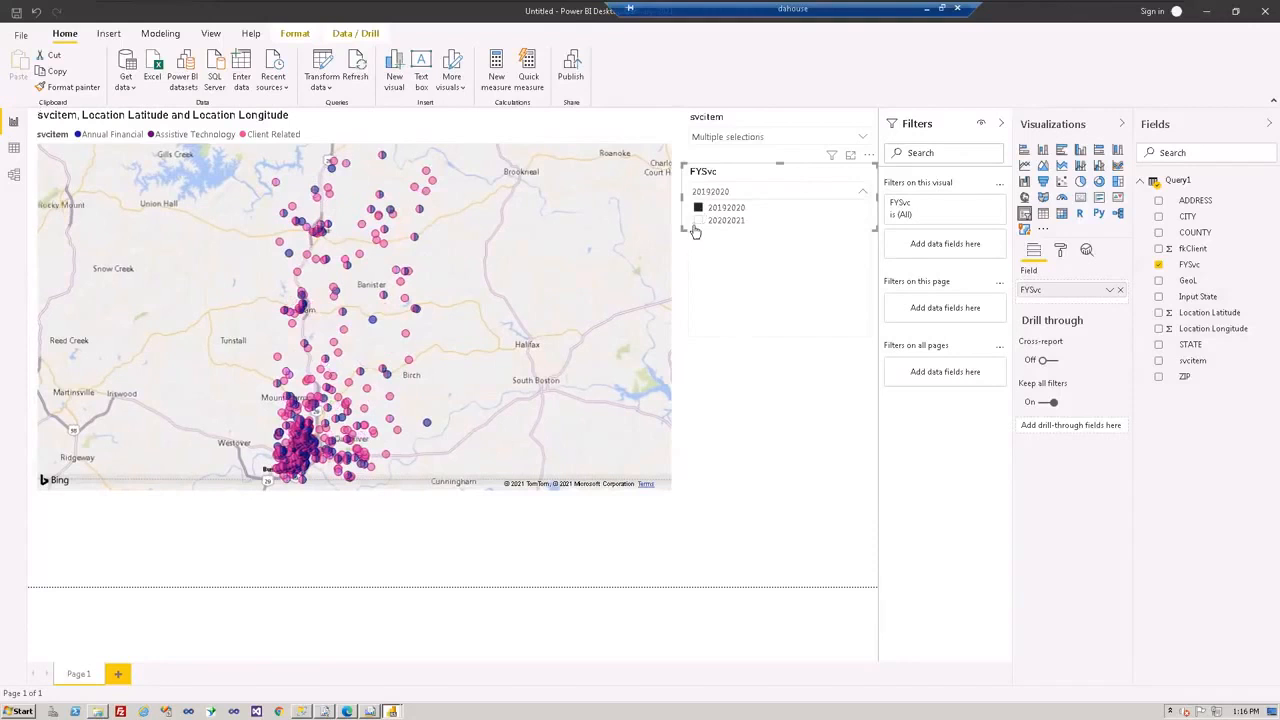
pyautogui.click(701, 228)
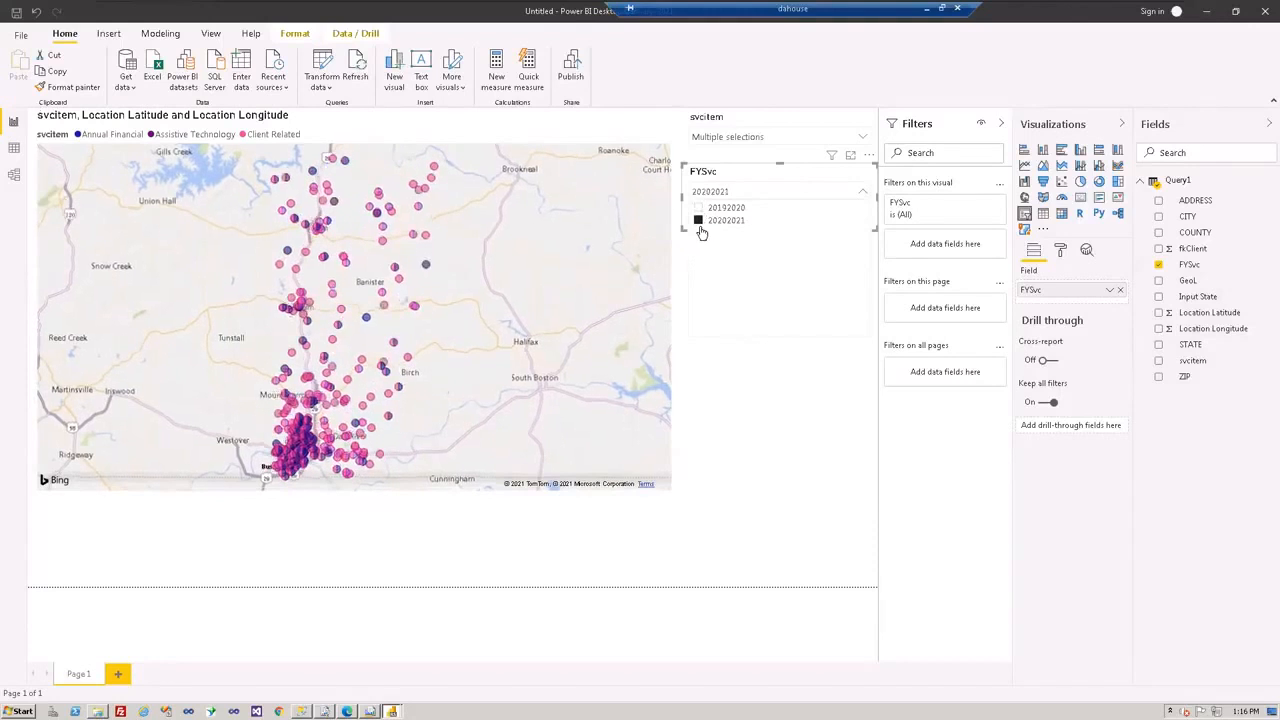
pyautogui.click(767, 418)
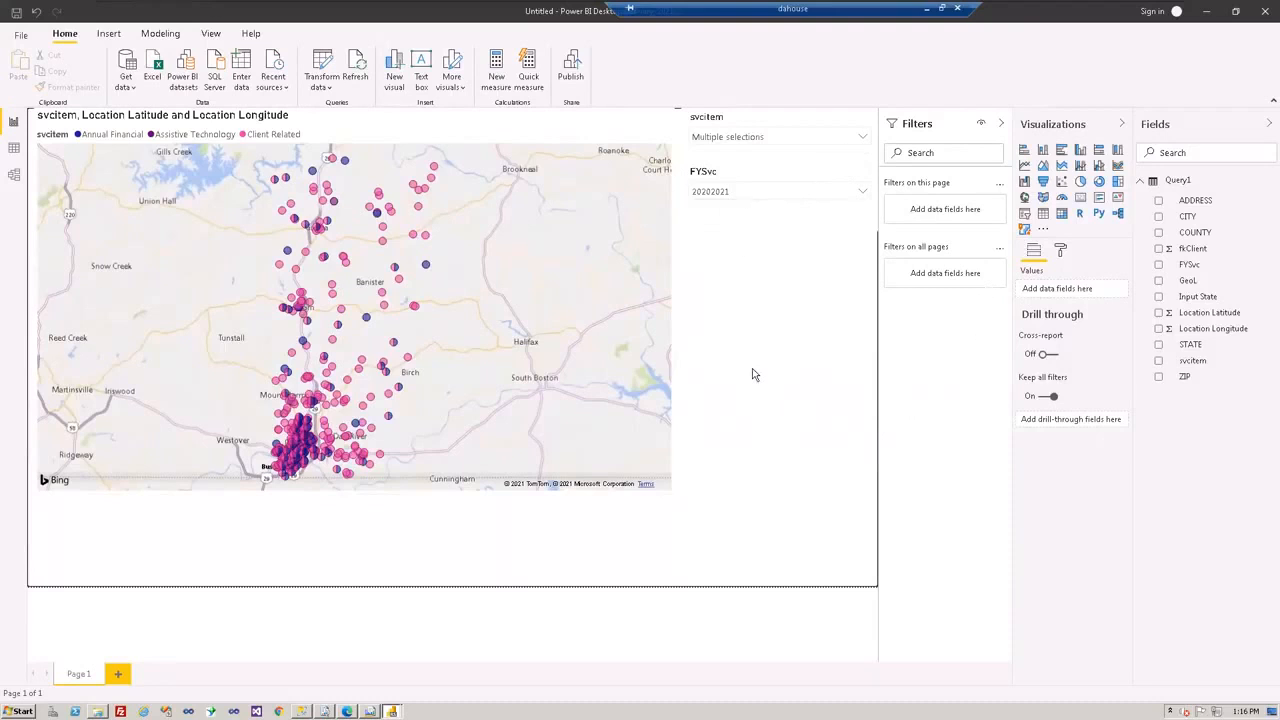
pyautogui.click(1117, 187)
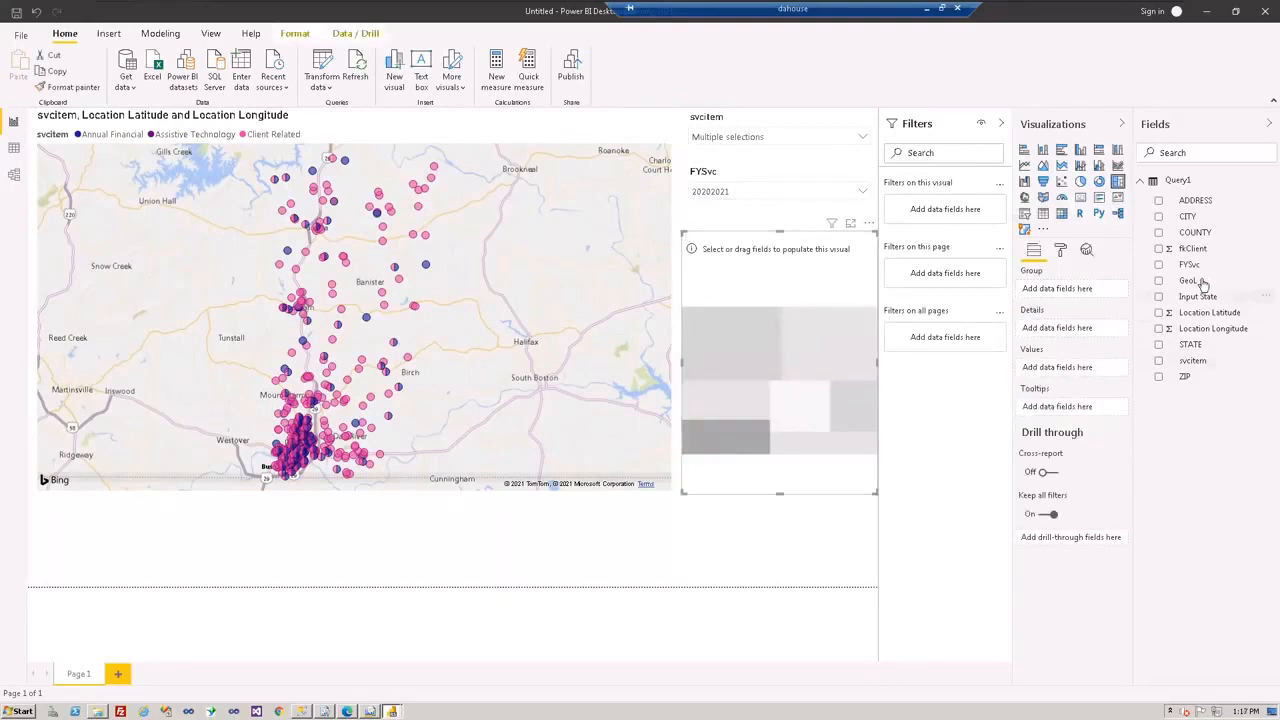
pyautogui.click(1157, 362)
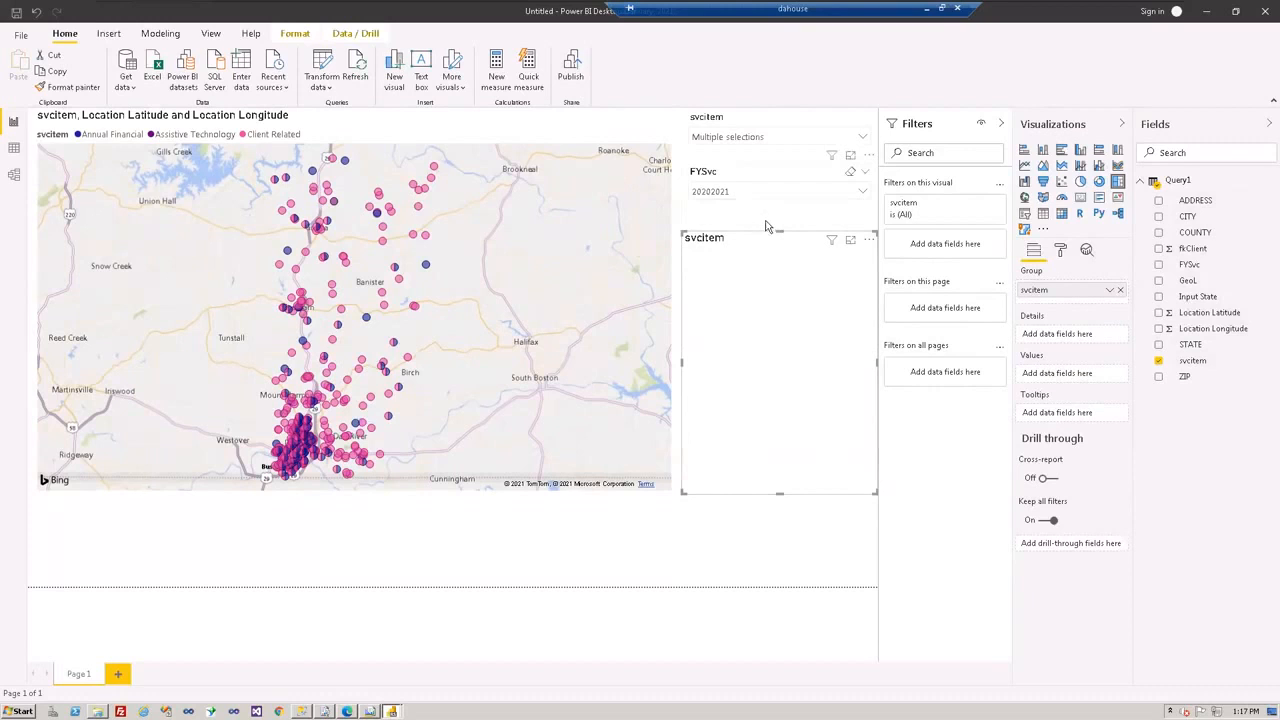
pyautogui.click(1158, 264)
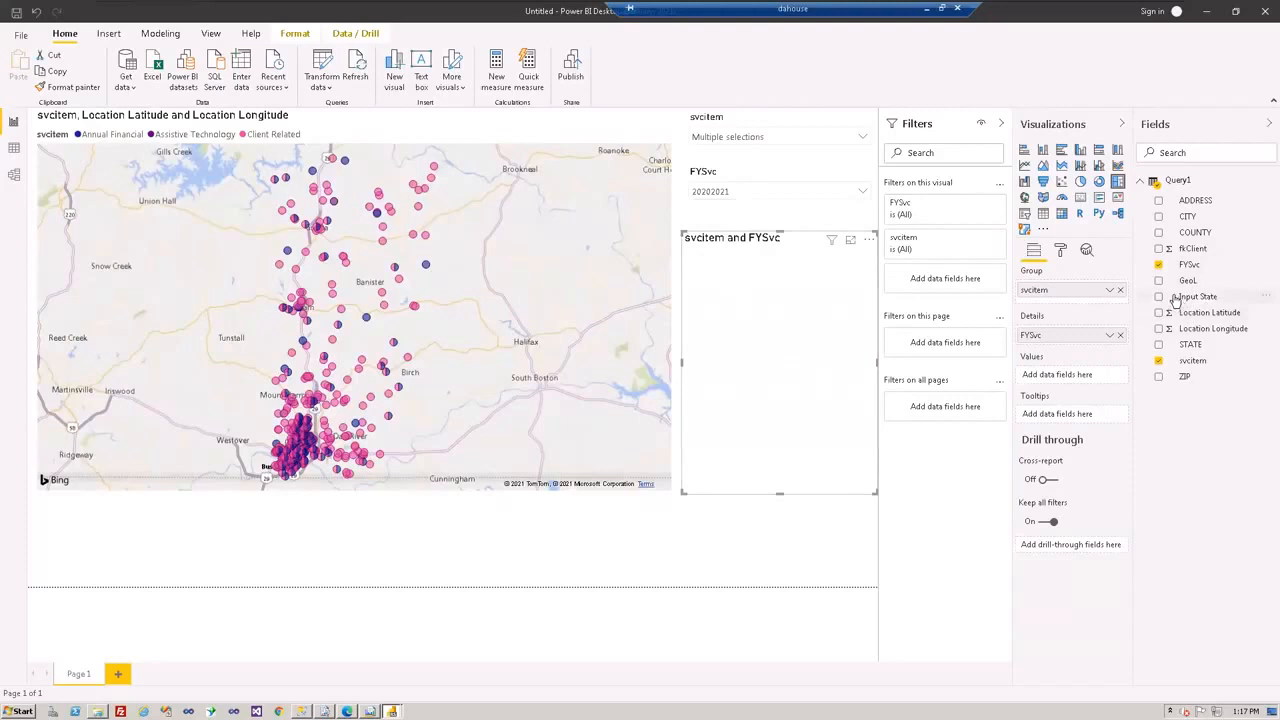
pyautogui.click(766, 525)
pyautogui.click(760, 449)
pyautogui.press('Delete')
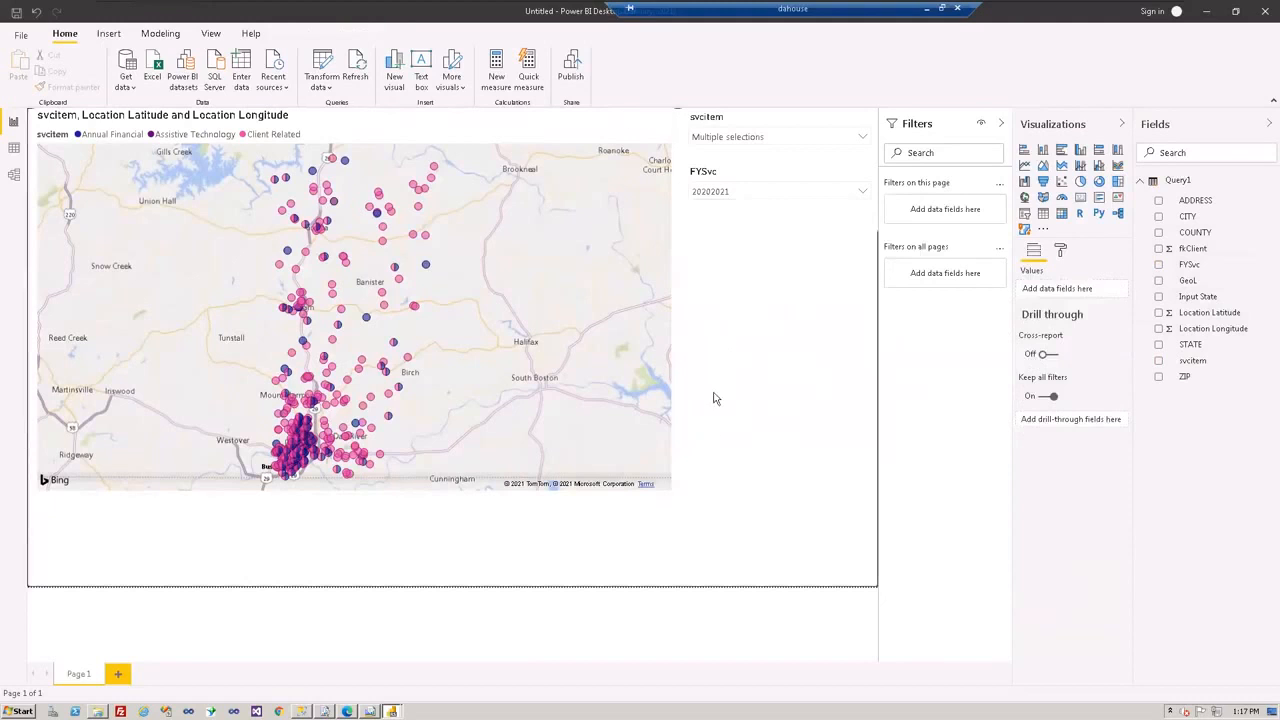
# Replace svcitem with FYSvc in the map's legend, and add 20192020 to the FYSvc slicer selection alongside 20202021.
pyautogui.click(563, 298)
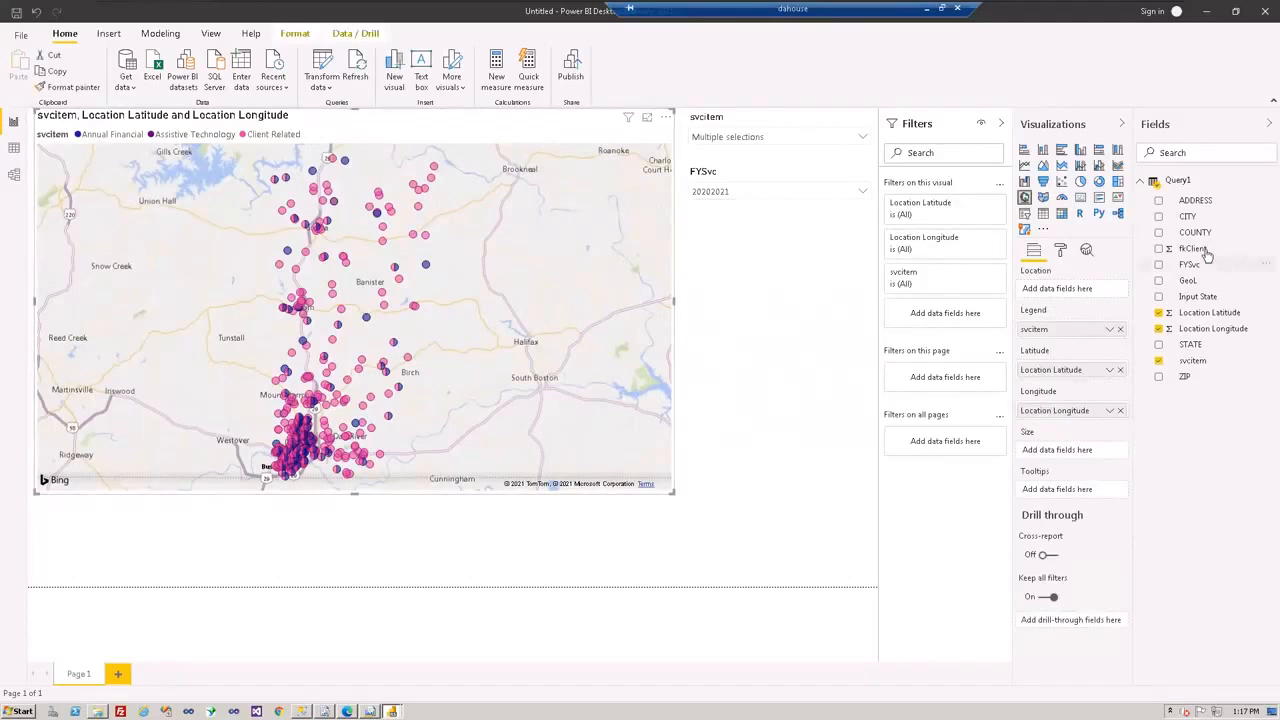
pyautogui.moveTo(1188, 268); pyautogui.dragTo(1080, 338)
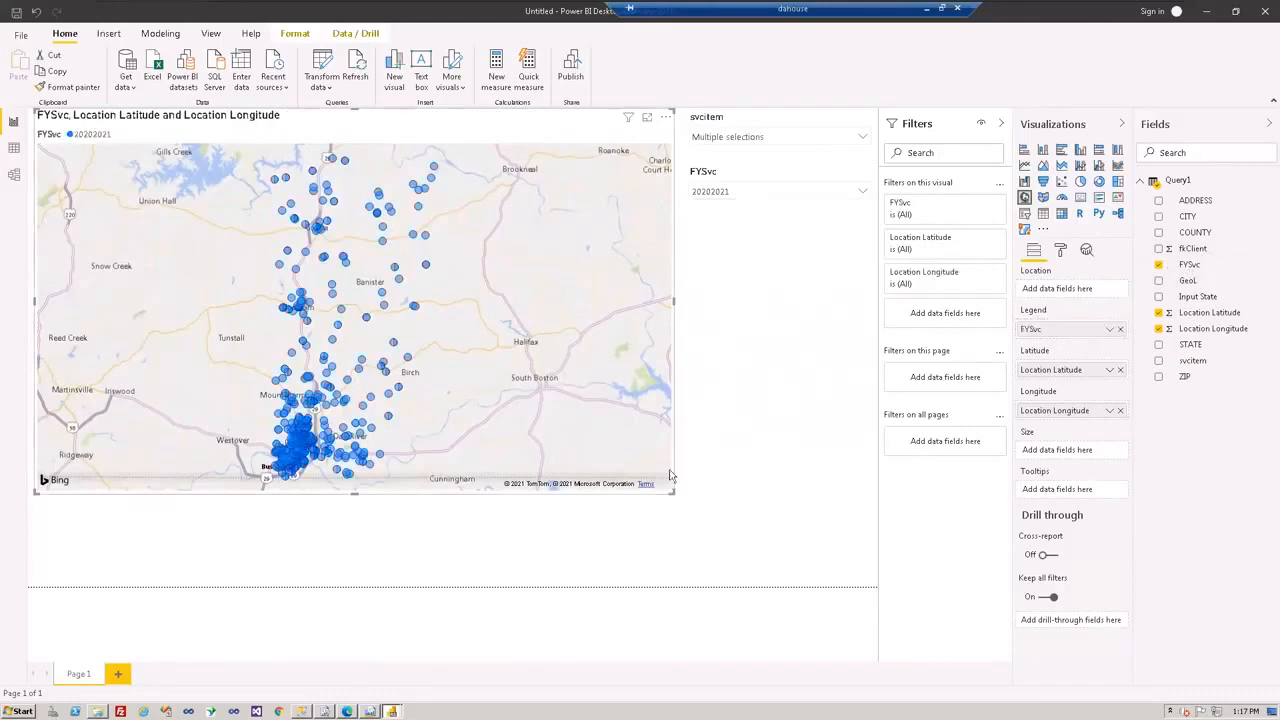
pyautogui.click(866, 192)
pyautogui.click(698, 208)
pyautogui.keyDown('ctrl'); pyautogui.click(698, 210); pyautogui.keyUp('ctrl')
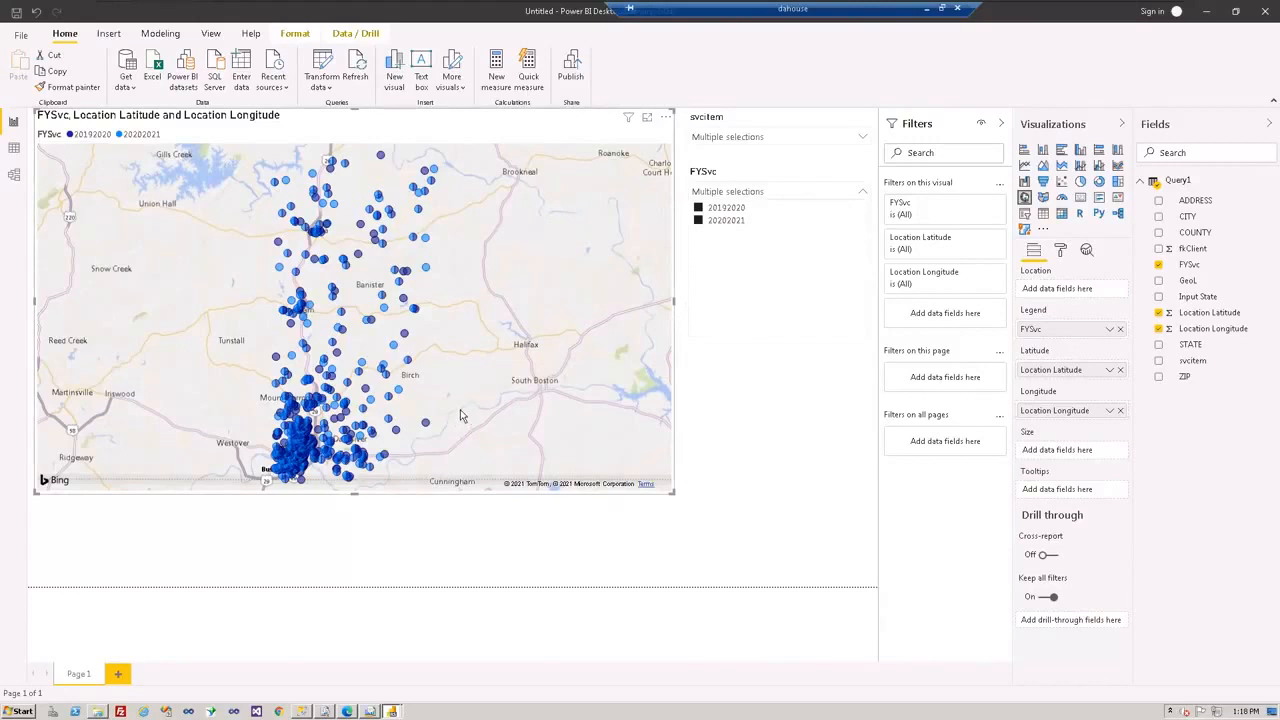
# Inspect the details of a plotted point in the area between Tunstall and Birch on the map.
pyautogui.click(229, 395)
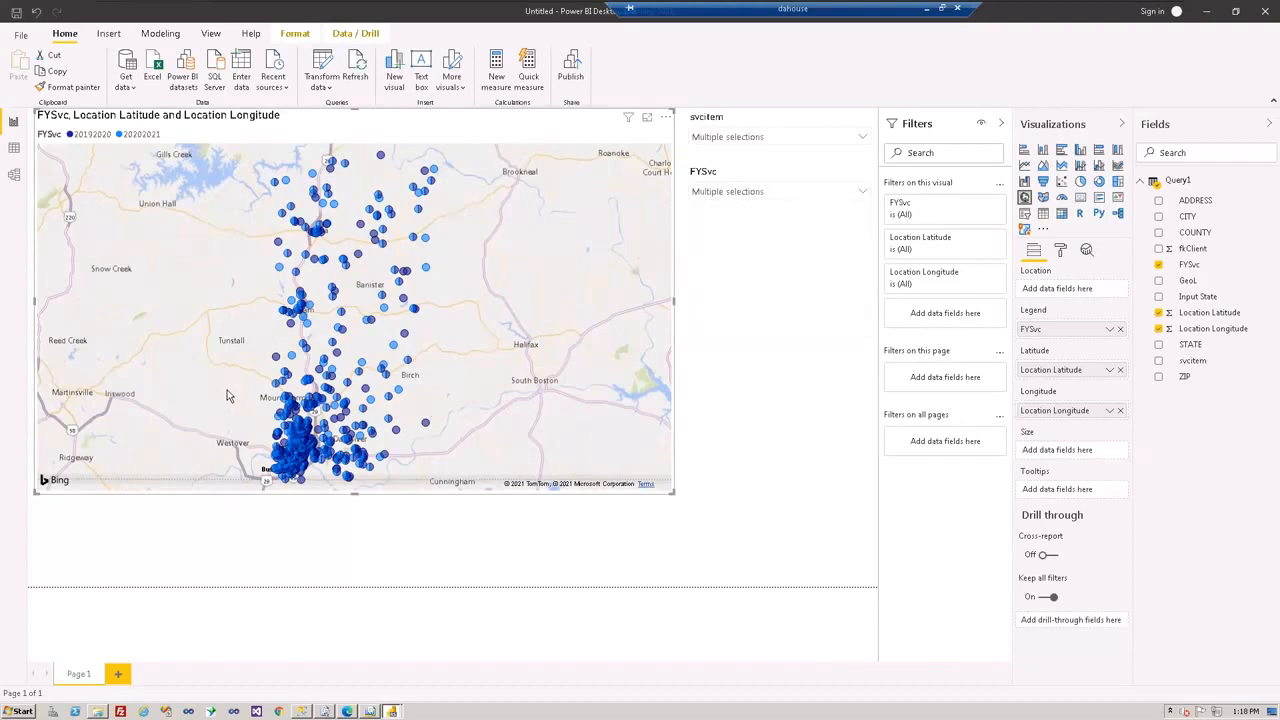
pyautogui.scroll(2, 227, 396)
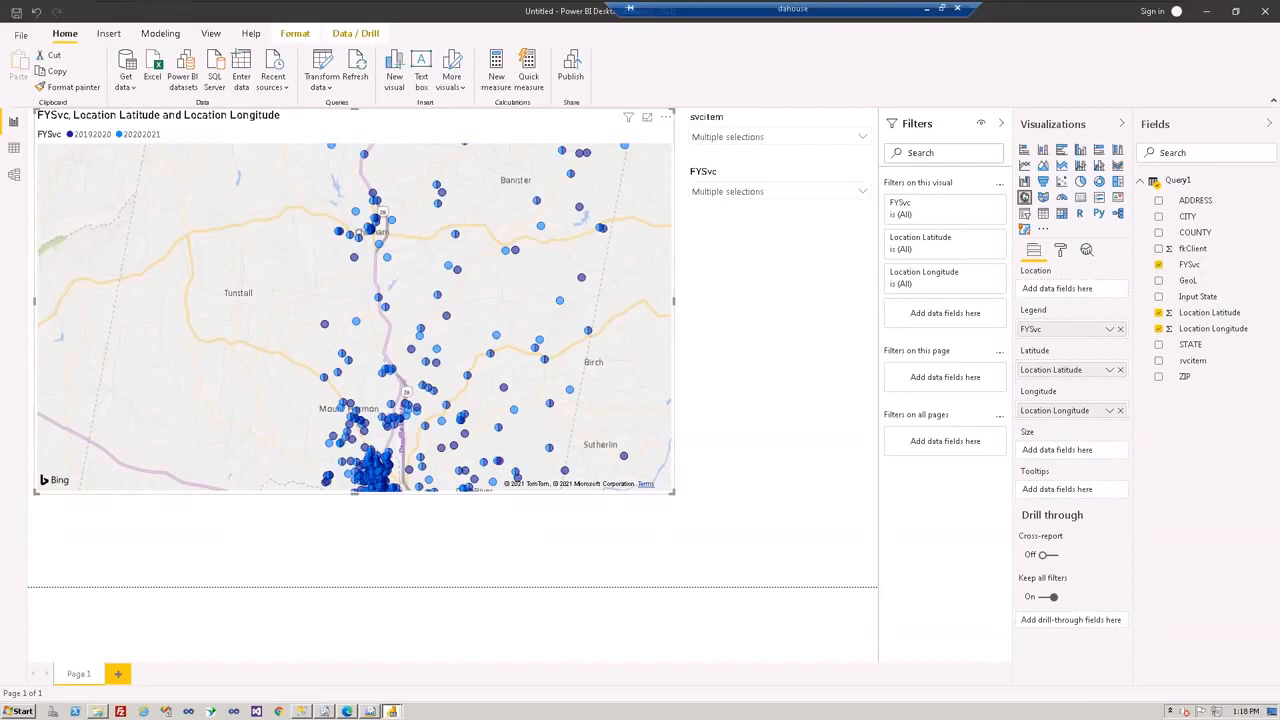
pyautogui.moveTo(418, 350)
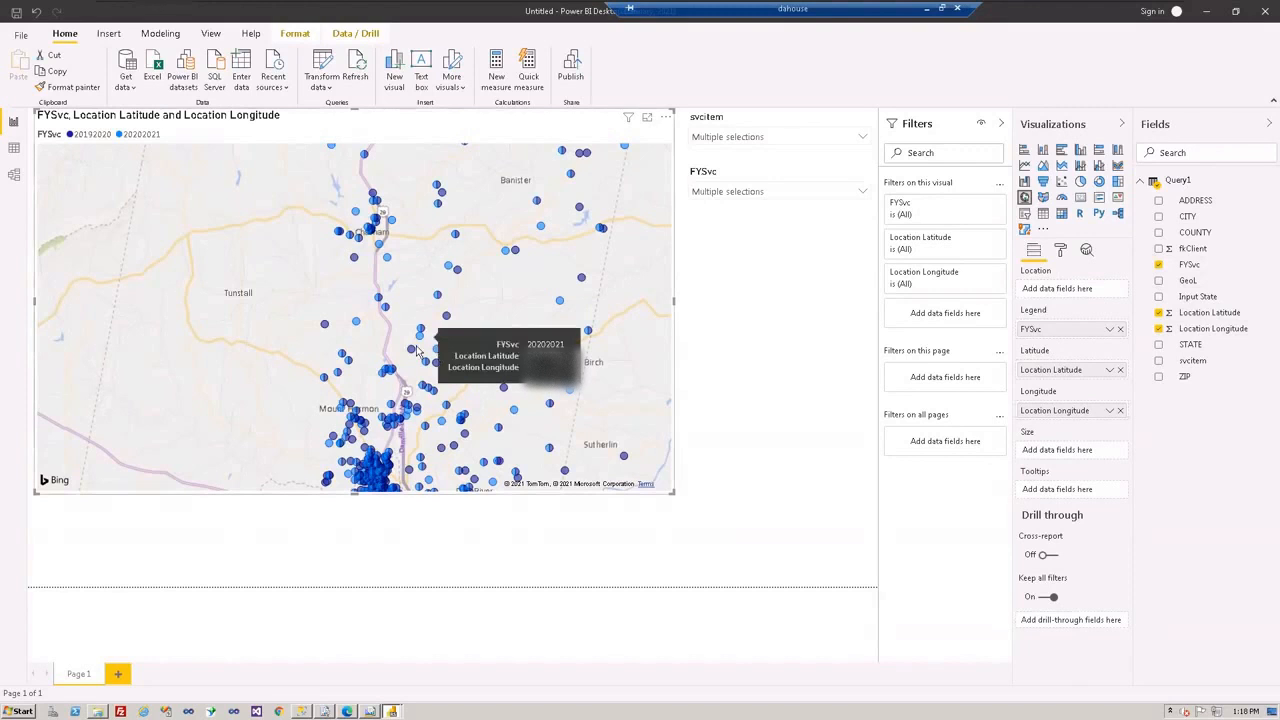